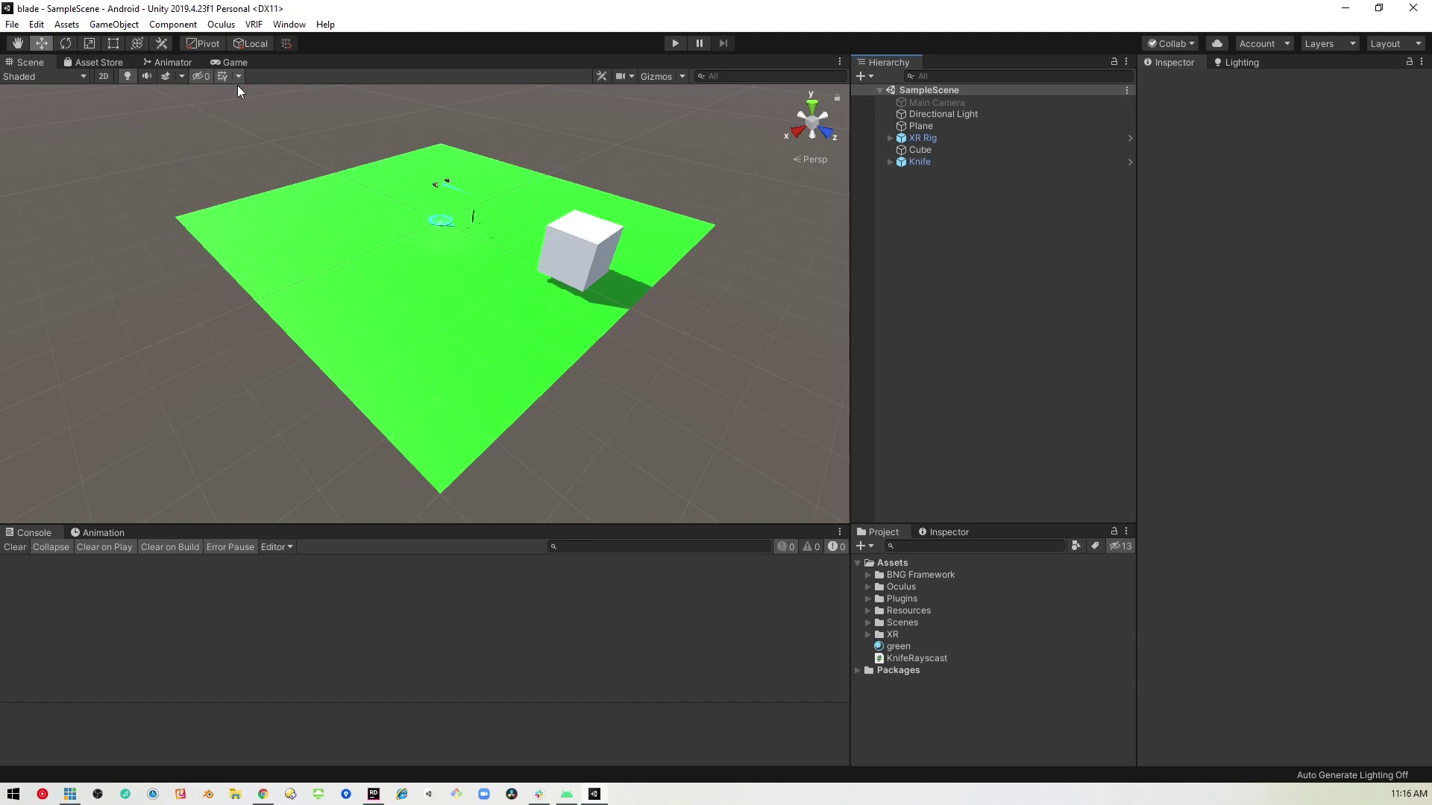
# Open the VRIF menu in Unity's menu bar to see its integration options
pyautogui.click(254, 25)
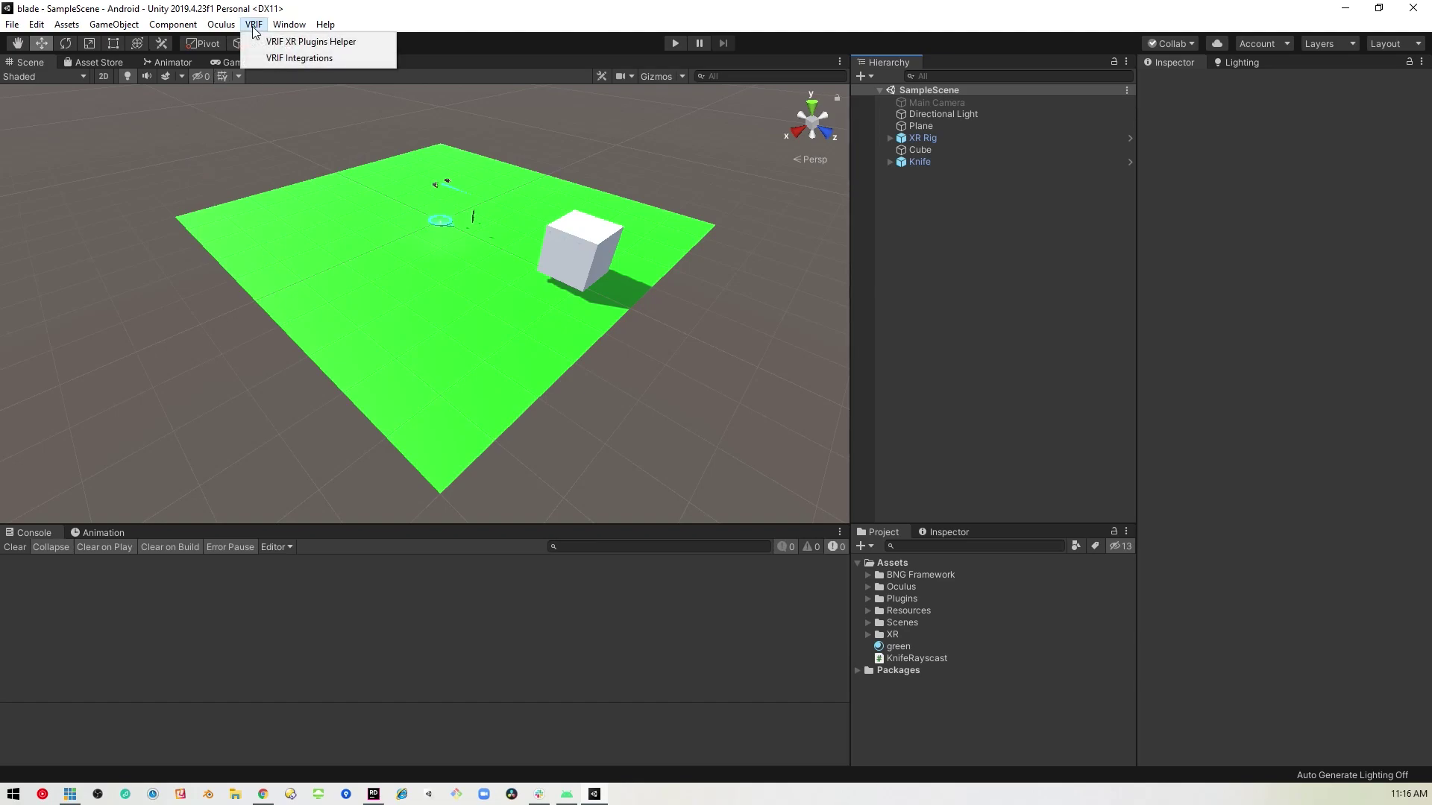
# Look through the Oculus > Tools menu, then expand Assets > Plugins > Android to reveal AndroidManifest
pyautogui.press('Escape')
pyautogui.press('Left')
pyautogui.press('Down')
pyautogui.press('Escape')
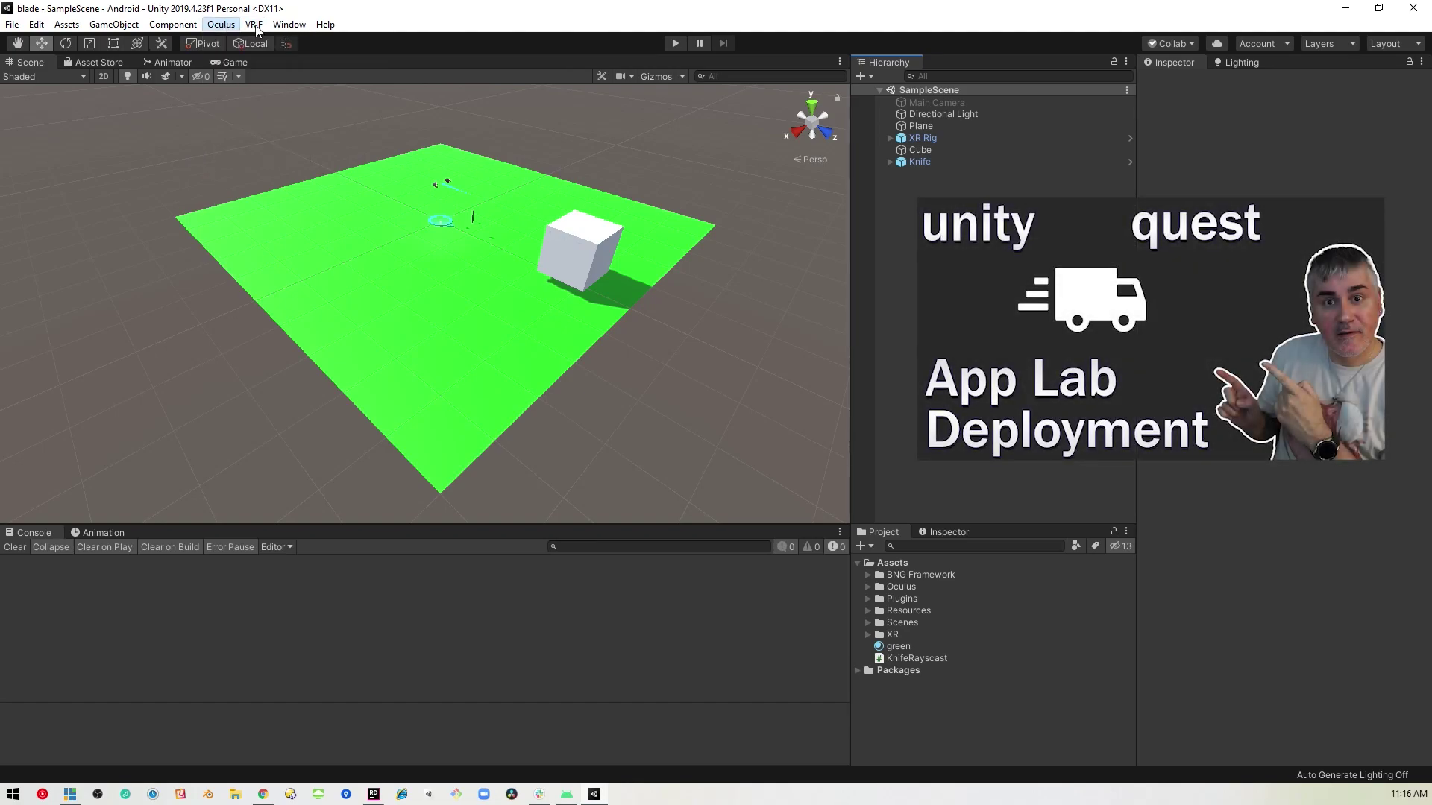
pyautogui.click(226, 27)
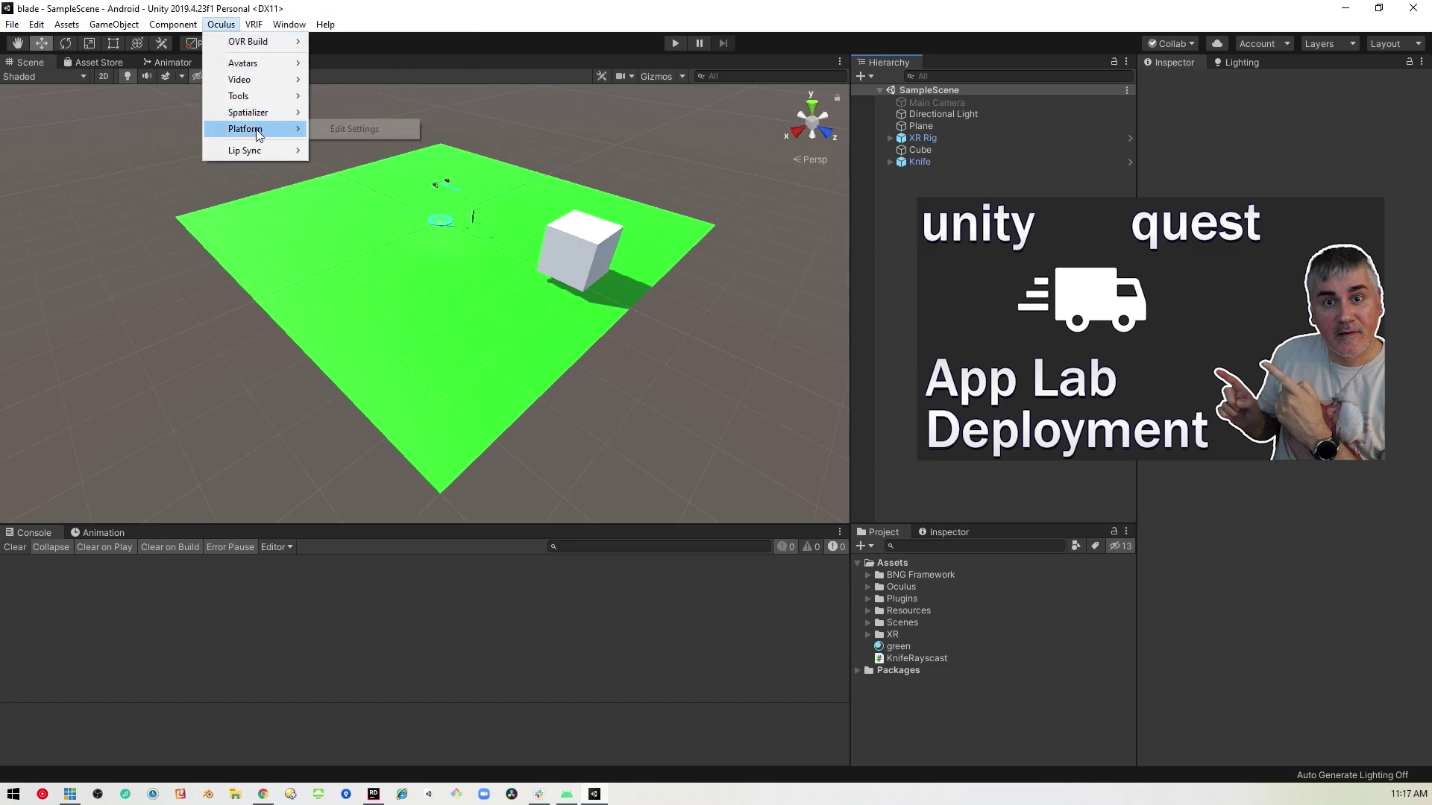
pyautogui.moveTo(252, 103)
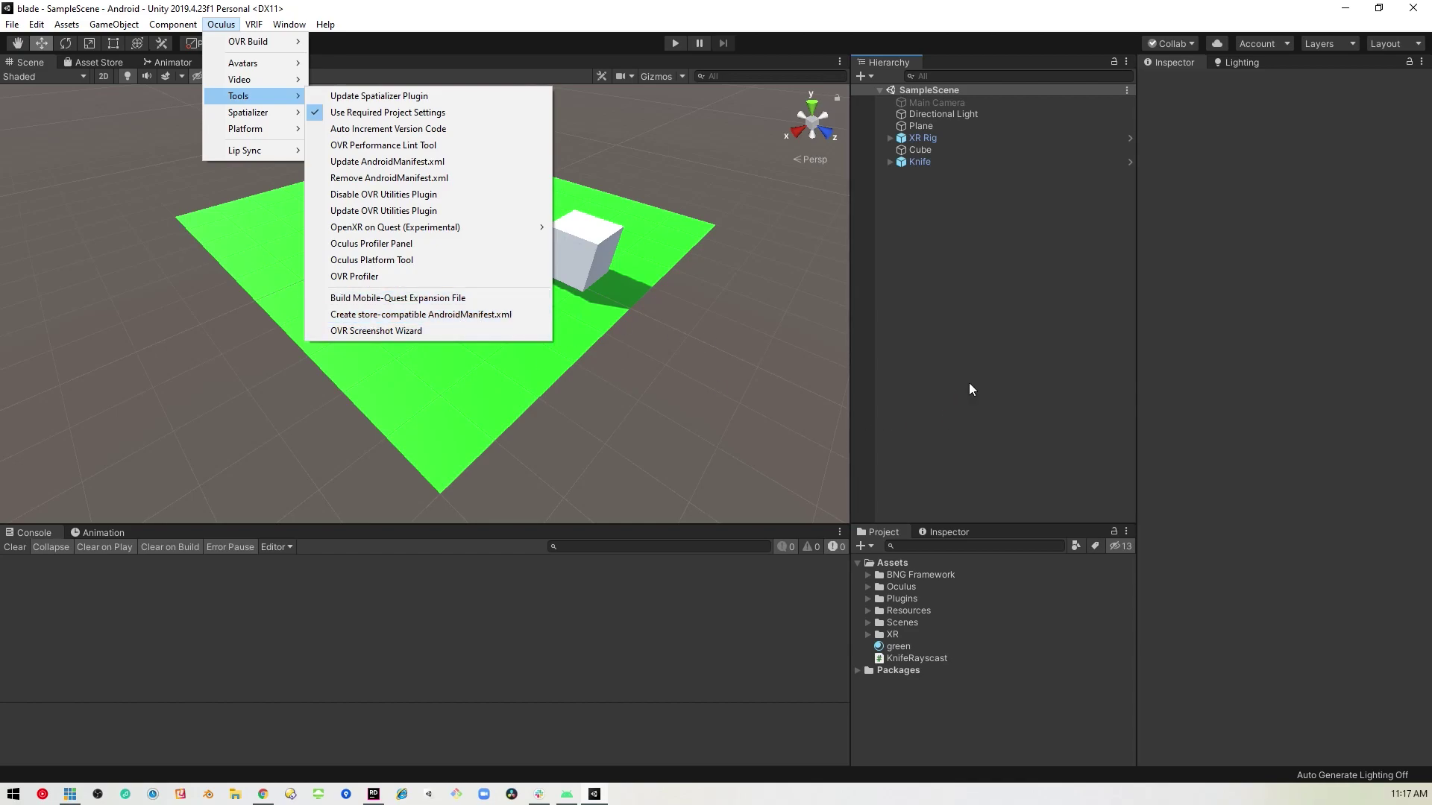
pyautogui.click(950, 384)
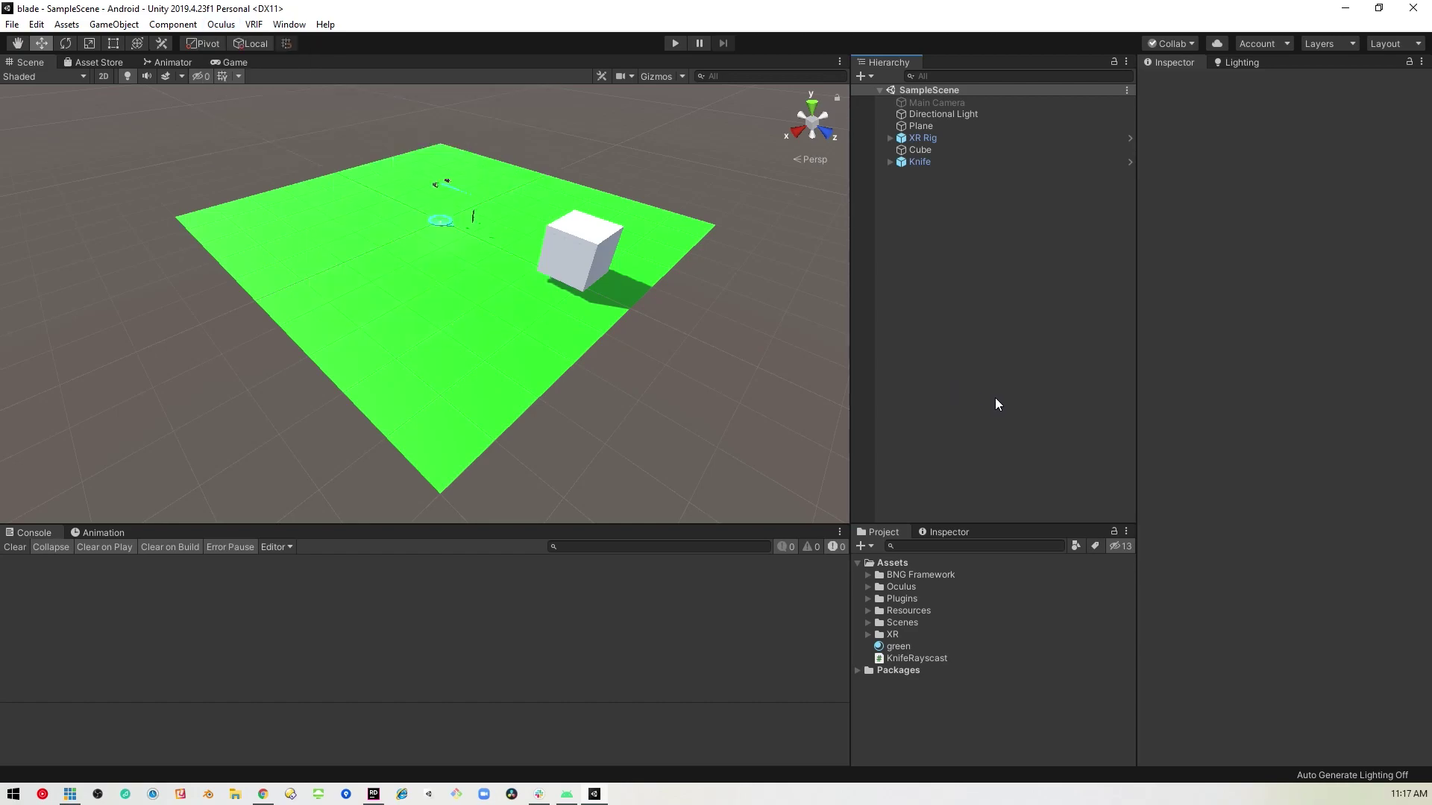
pyautogui.click(867, 599)
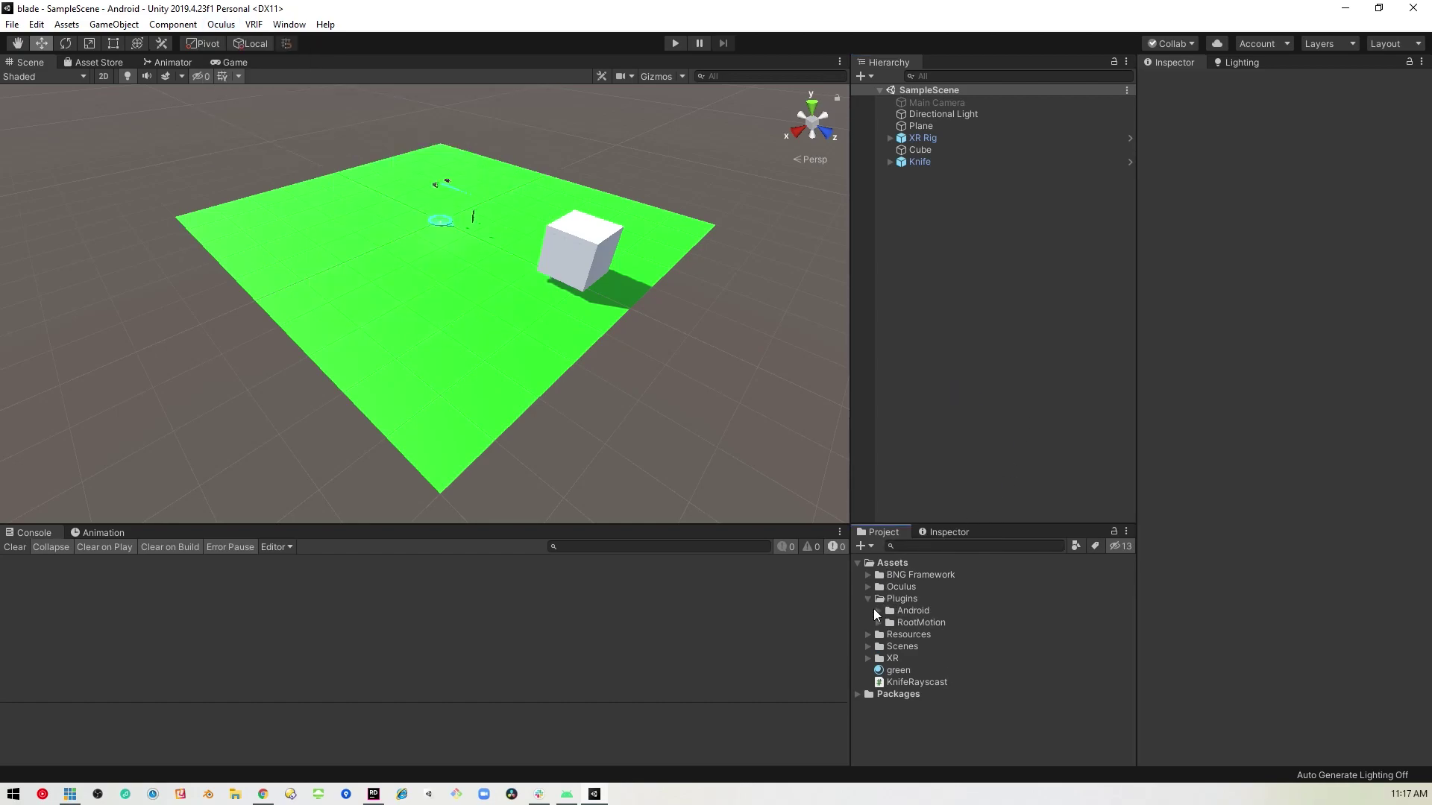
pyautogui.click(879, 611)
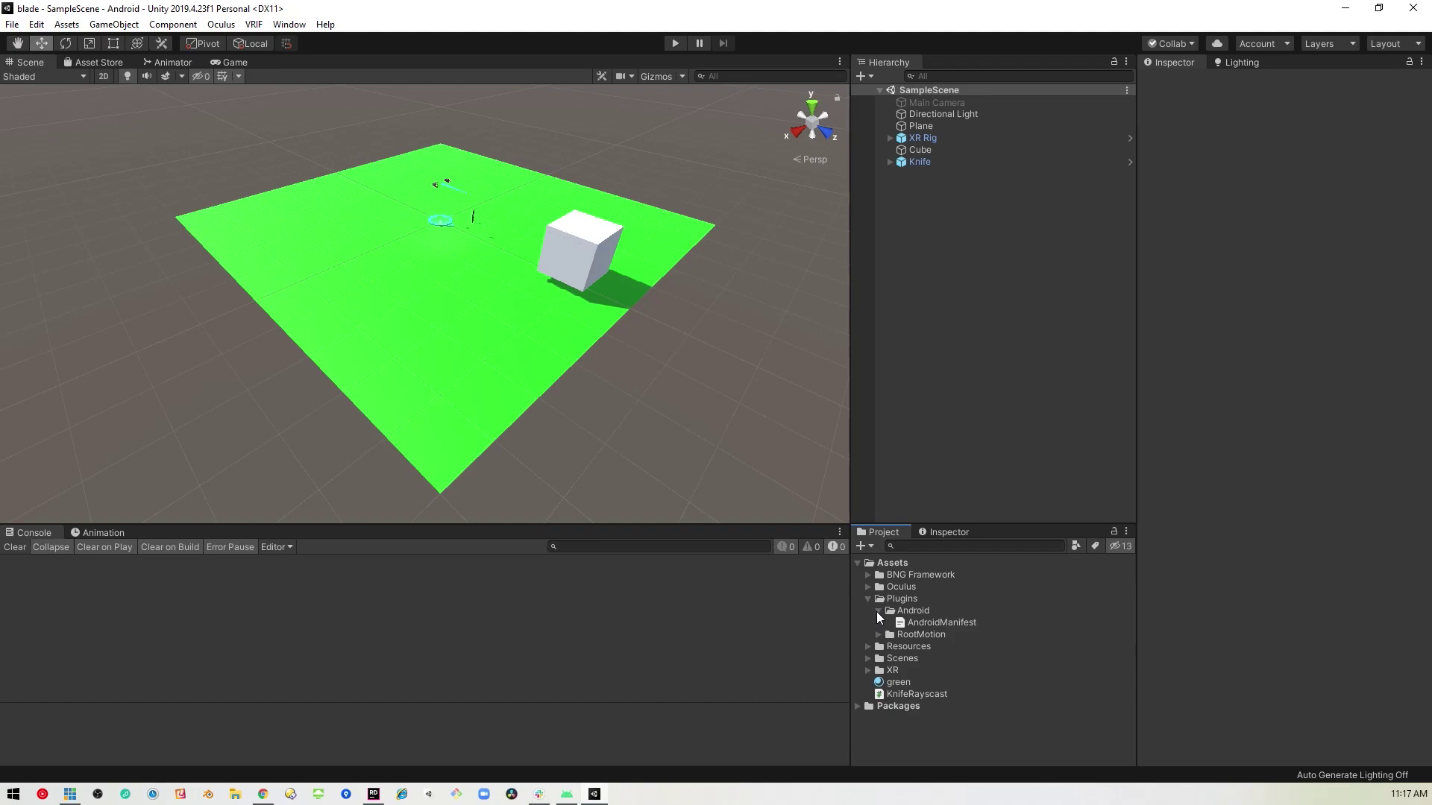
# Open AndroidManifest in Rider, check the headtracking uses-feature line 16, then minimize Rider
pyautogui.doubleClick(938, 622)
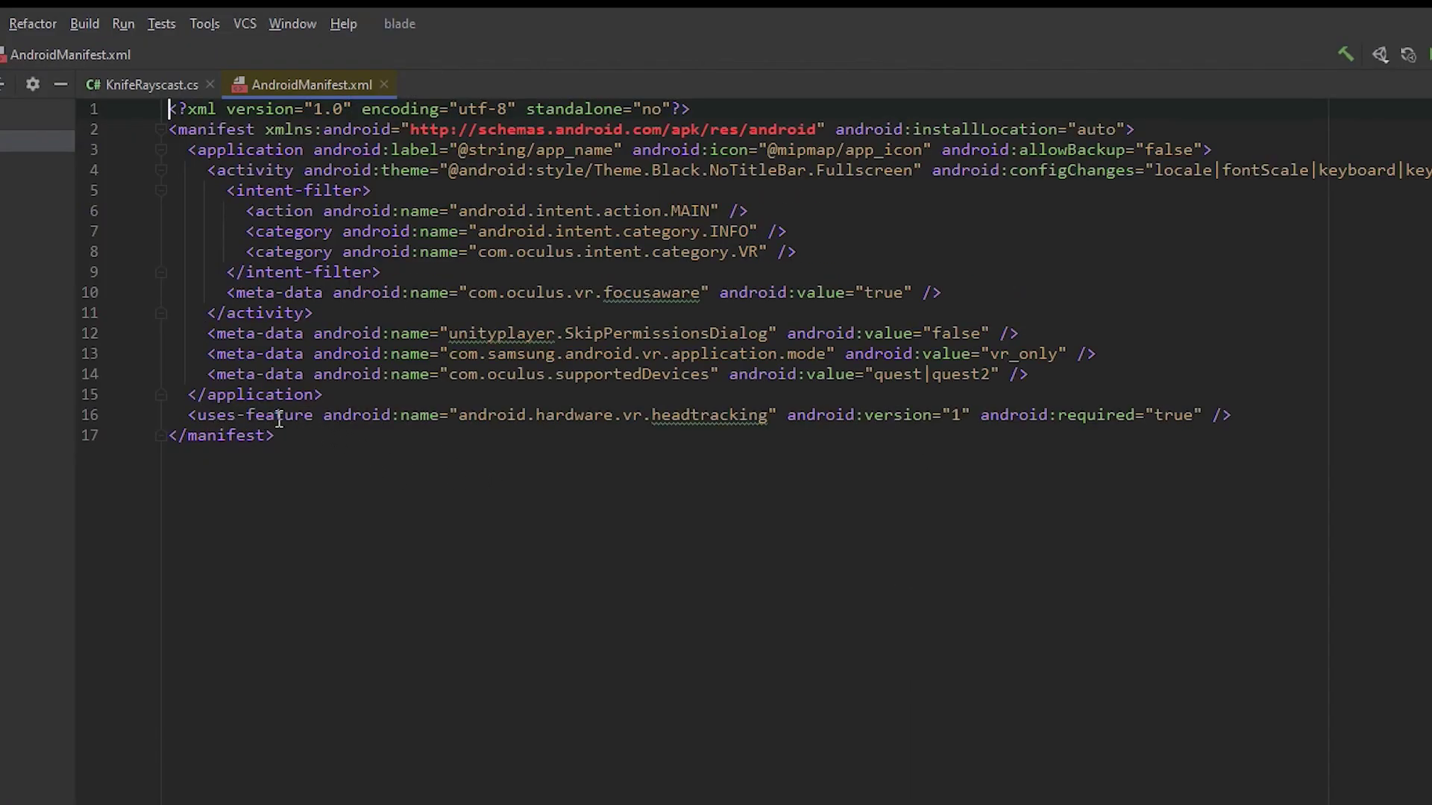
pyautogui.moveTo(312, 419); pyautogui.dragTo(187, 419)
pyautogui.doubleClick(699, 414)
pyautogui.click(720, 573)
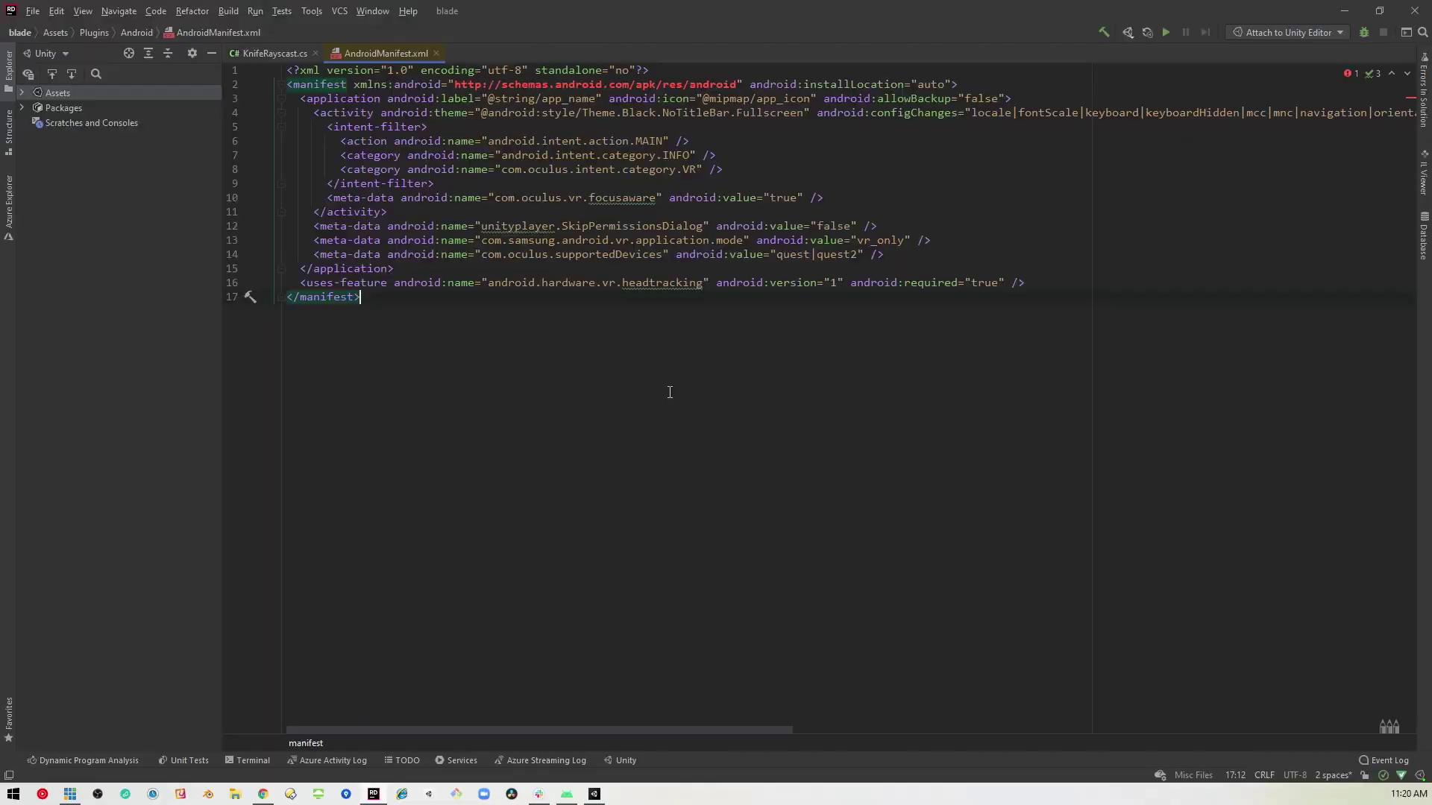
pyautogui.click(1345, 10)
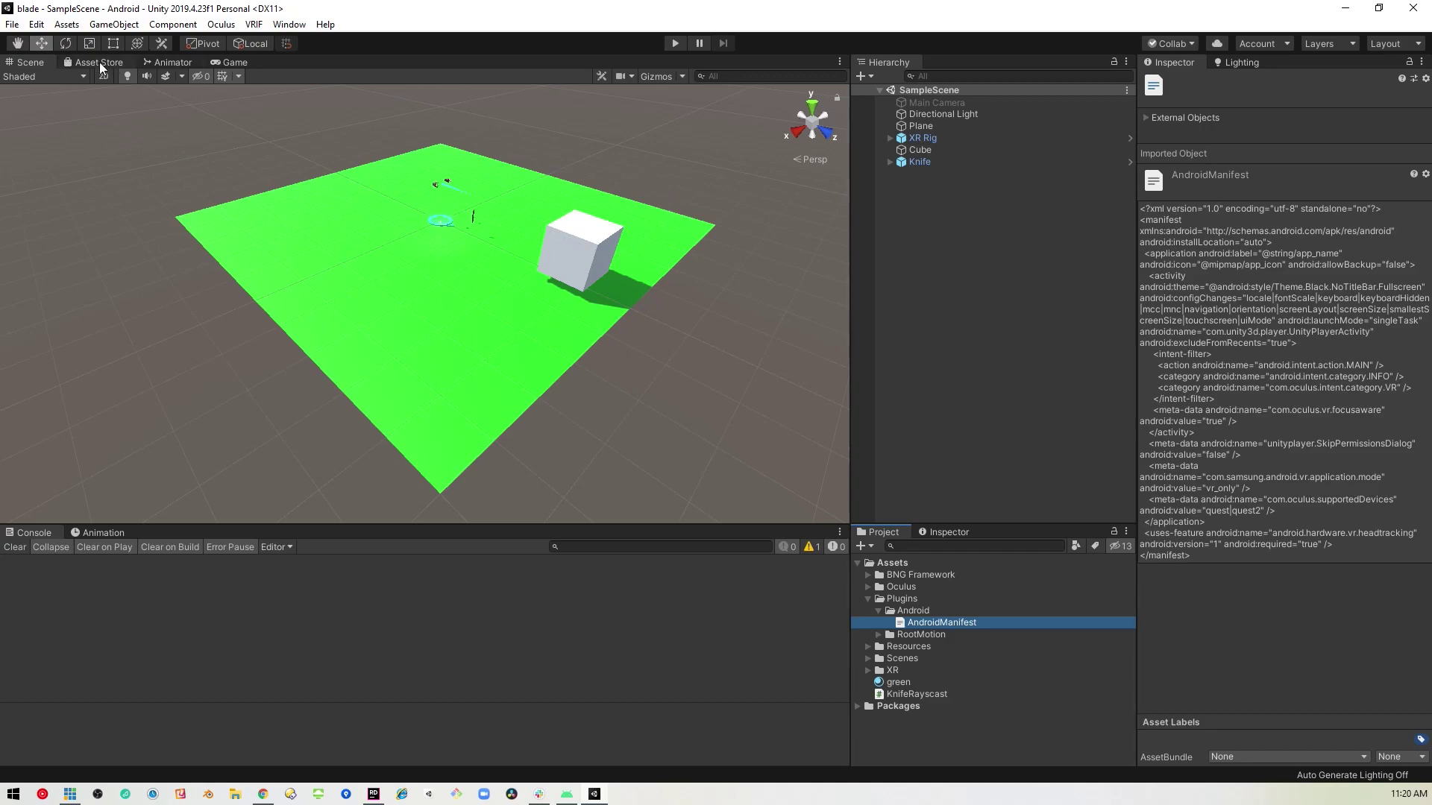
# Open Project Settings and check Version 0.1 and the Bundle Version Code under Other Settings
pyautogui.click(38, 27)
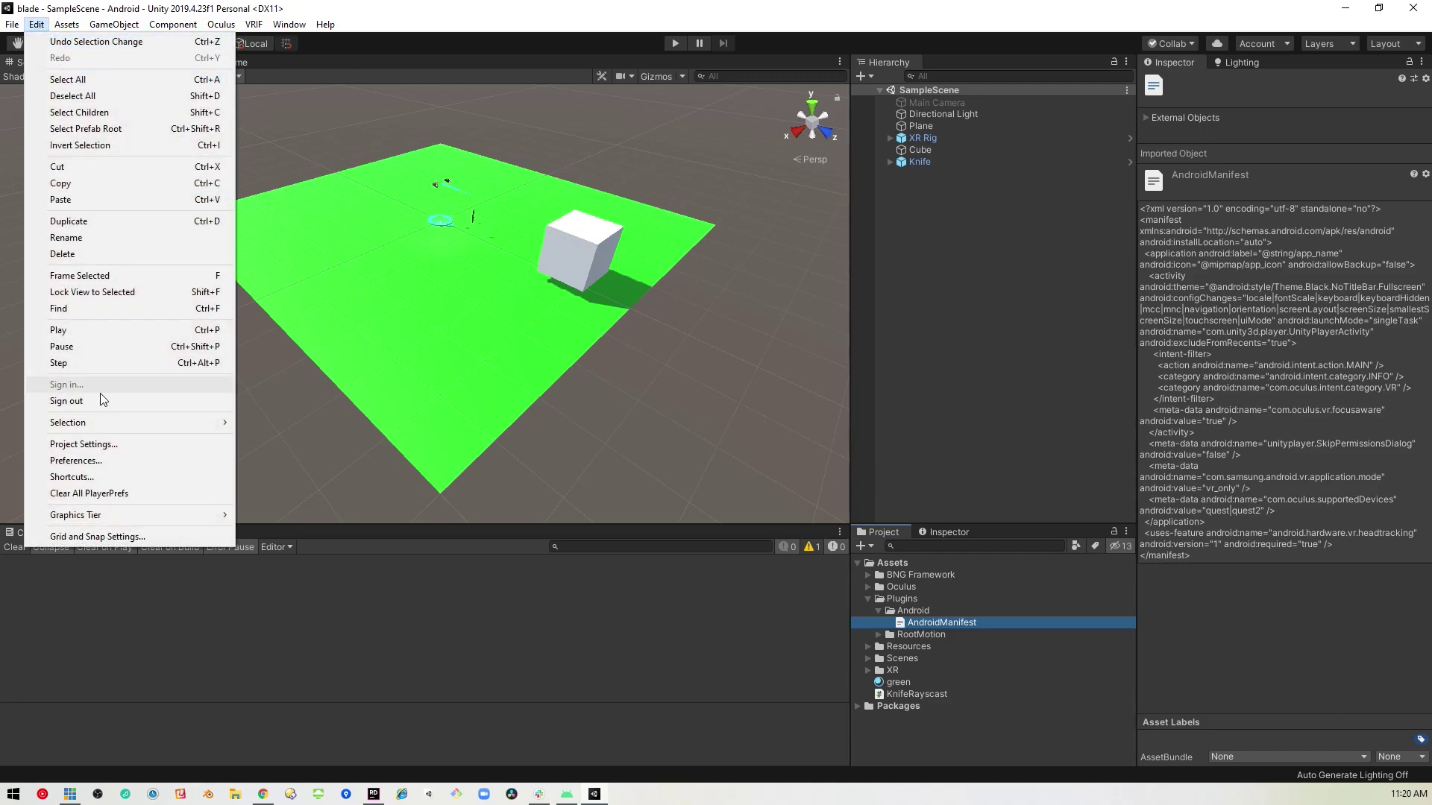
pyautogui.click(104, 444)
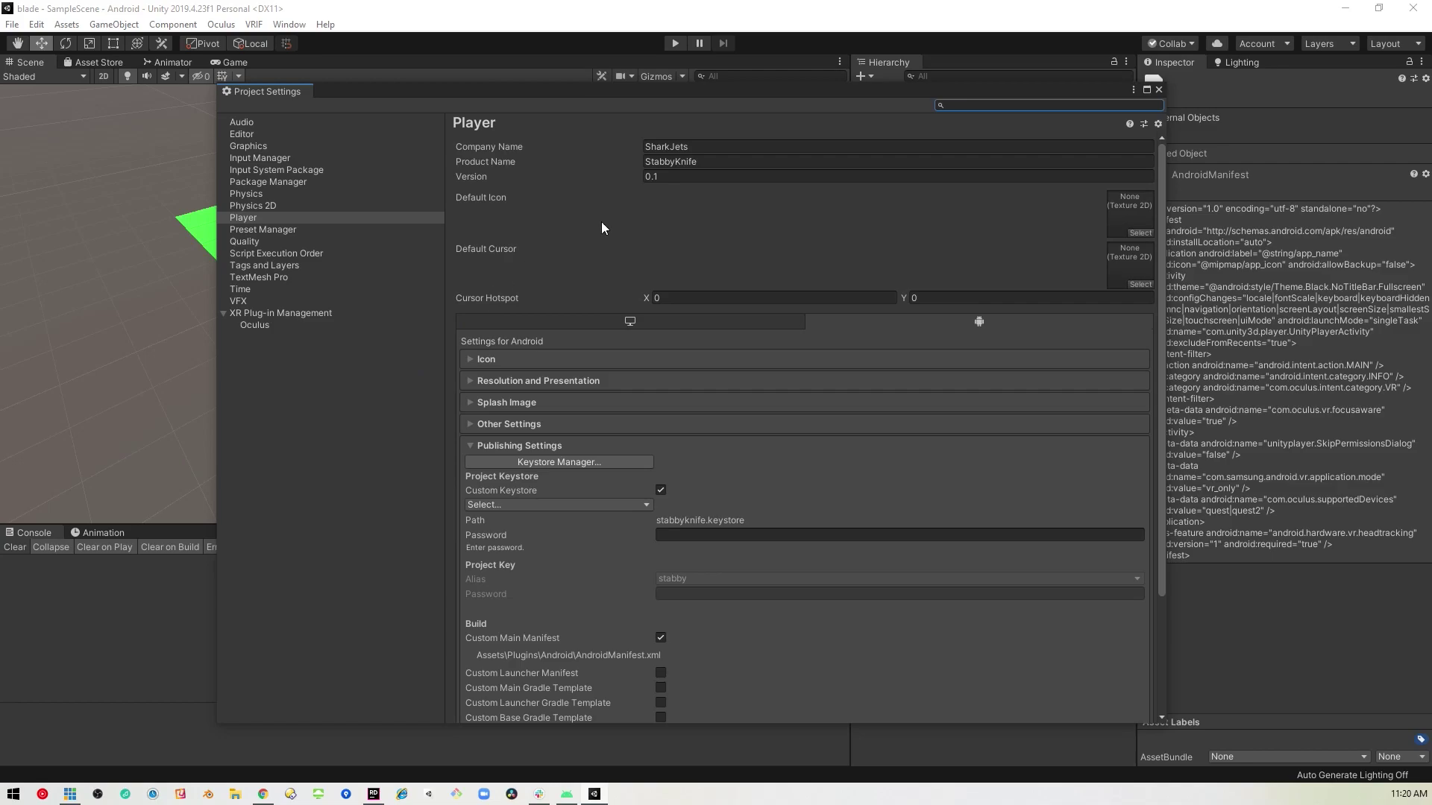
pyautogui.scroll(-3, 578, 321)
pyautogui.scroll(3, 571, 344)
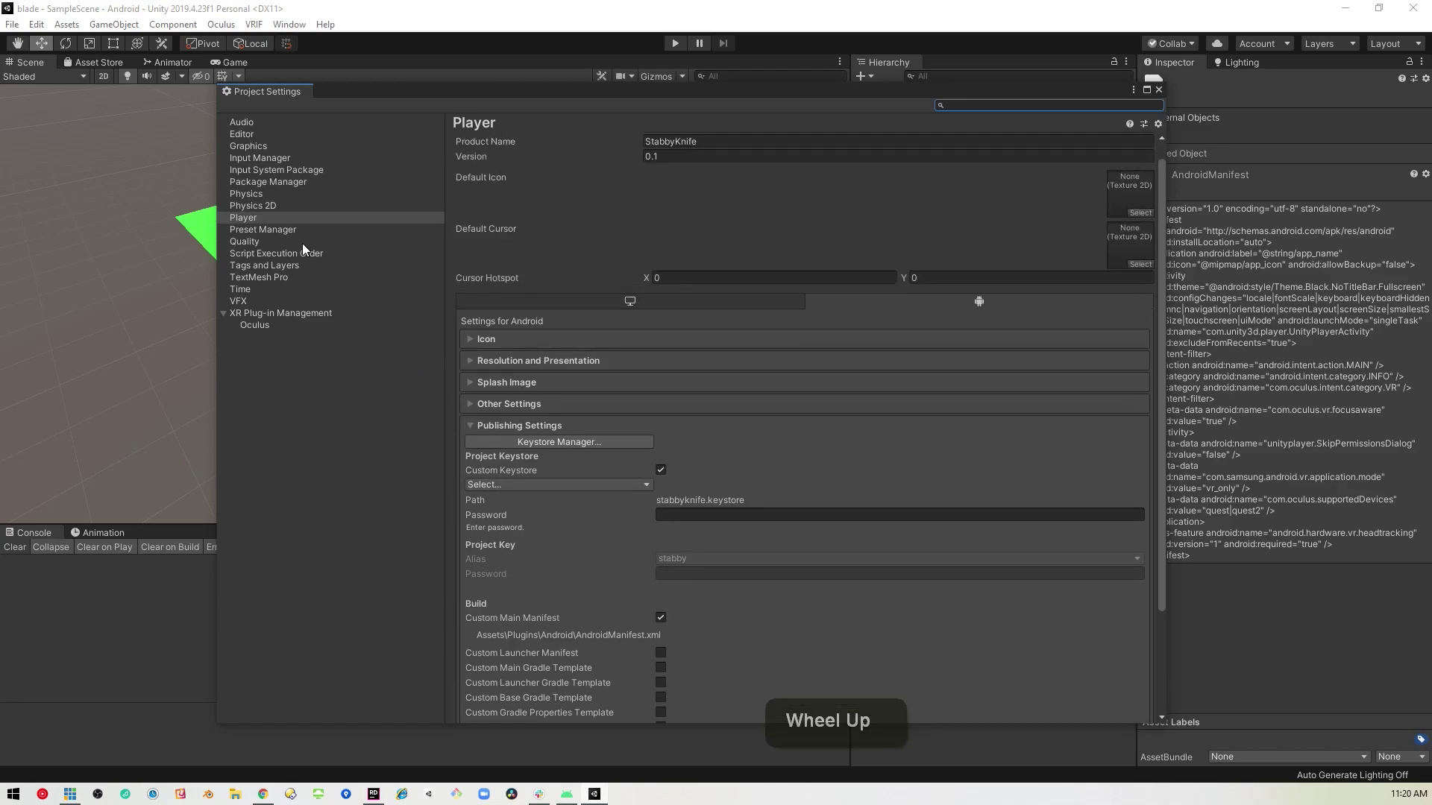
pyautogui.click(471, 404)
pyautogui.scroll(-10, 646, 445)
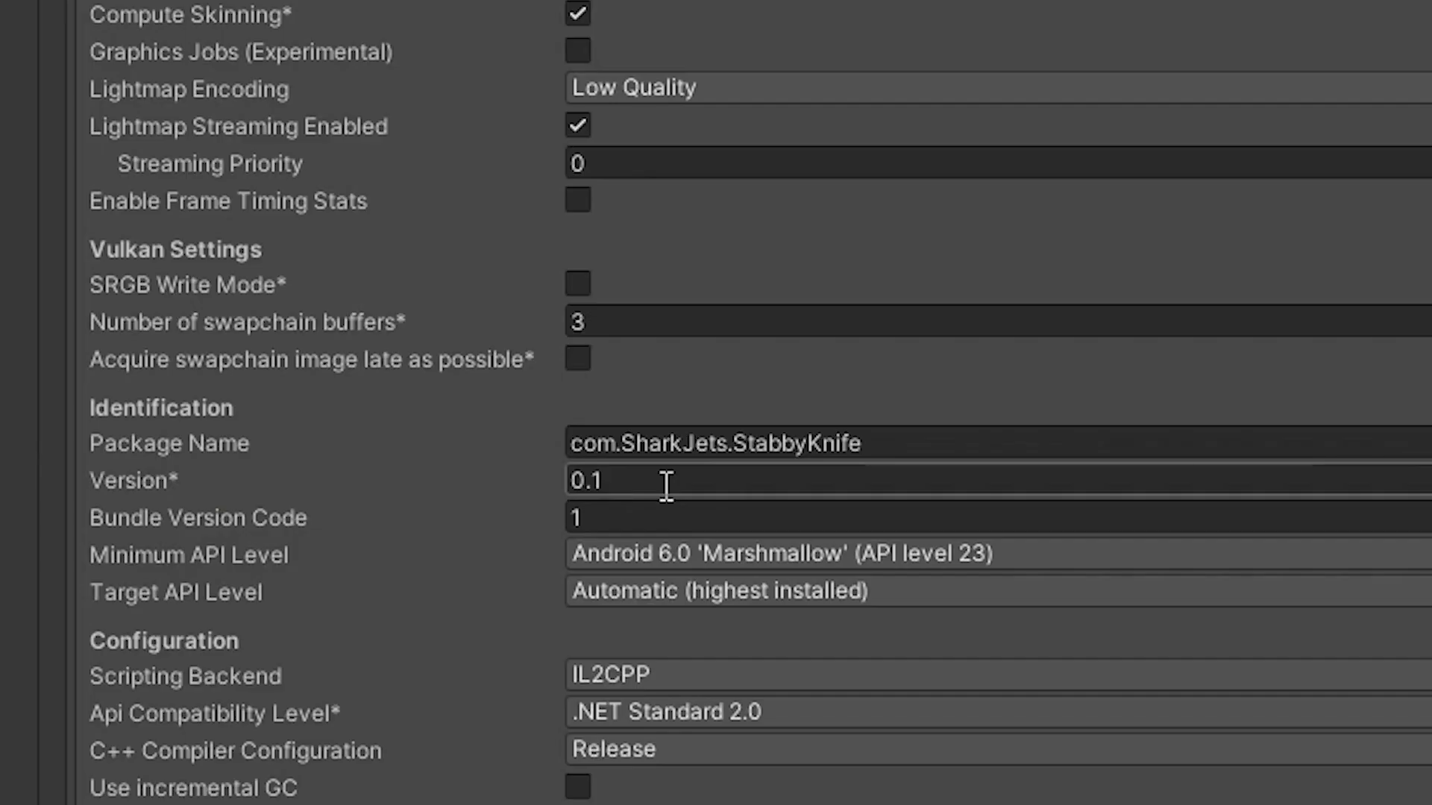
pyautogui.click(695, 435)
pyautogui.click(643, 519)
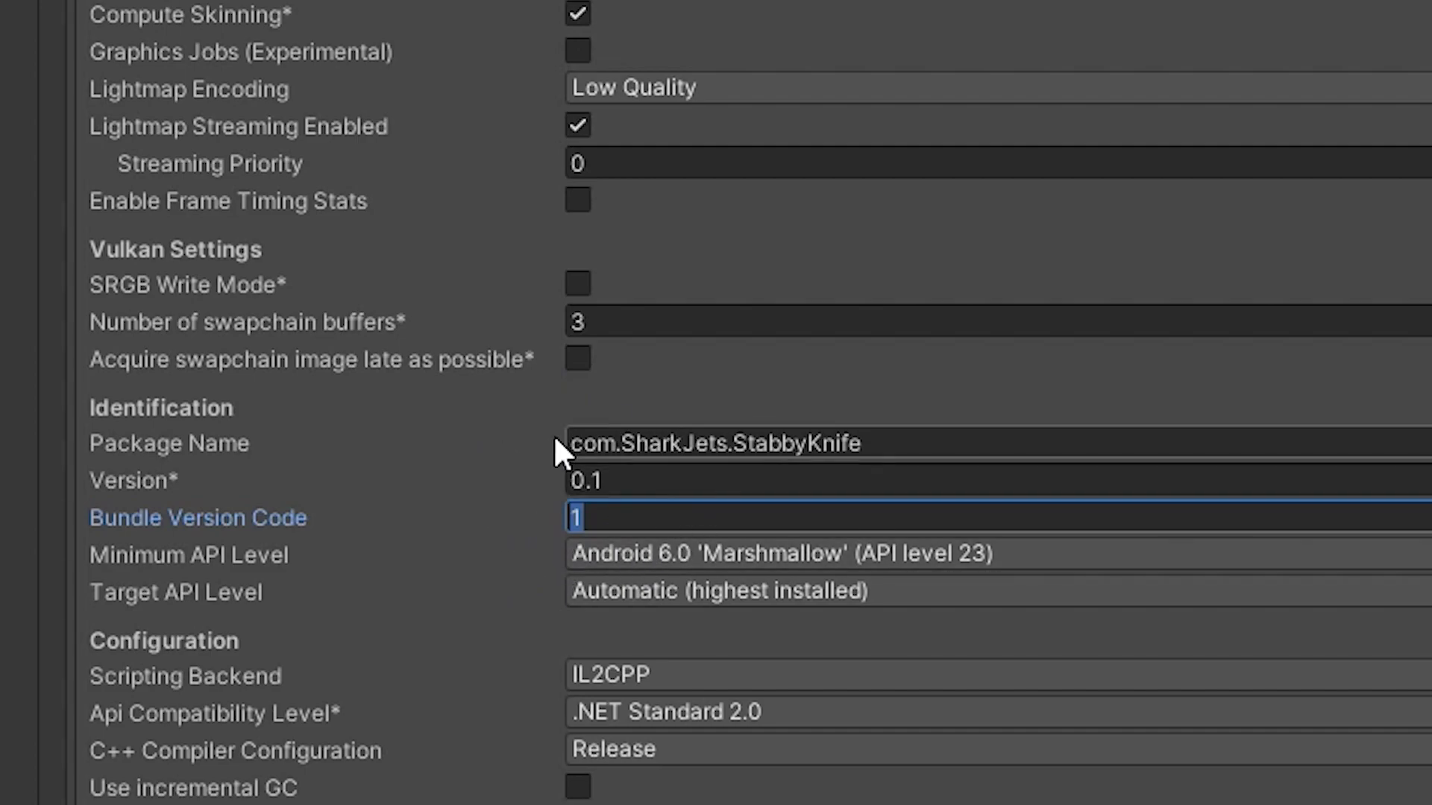
# Enter the keystore password and the key password under Publishing Settings, then close the window
pyautogui.scroll(-10, 340, 58)
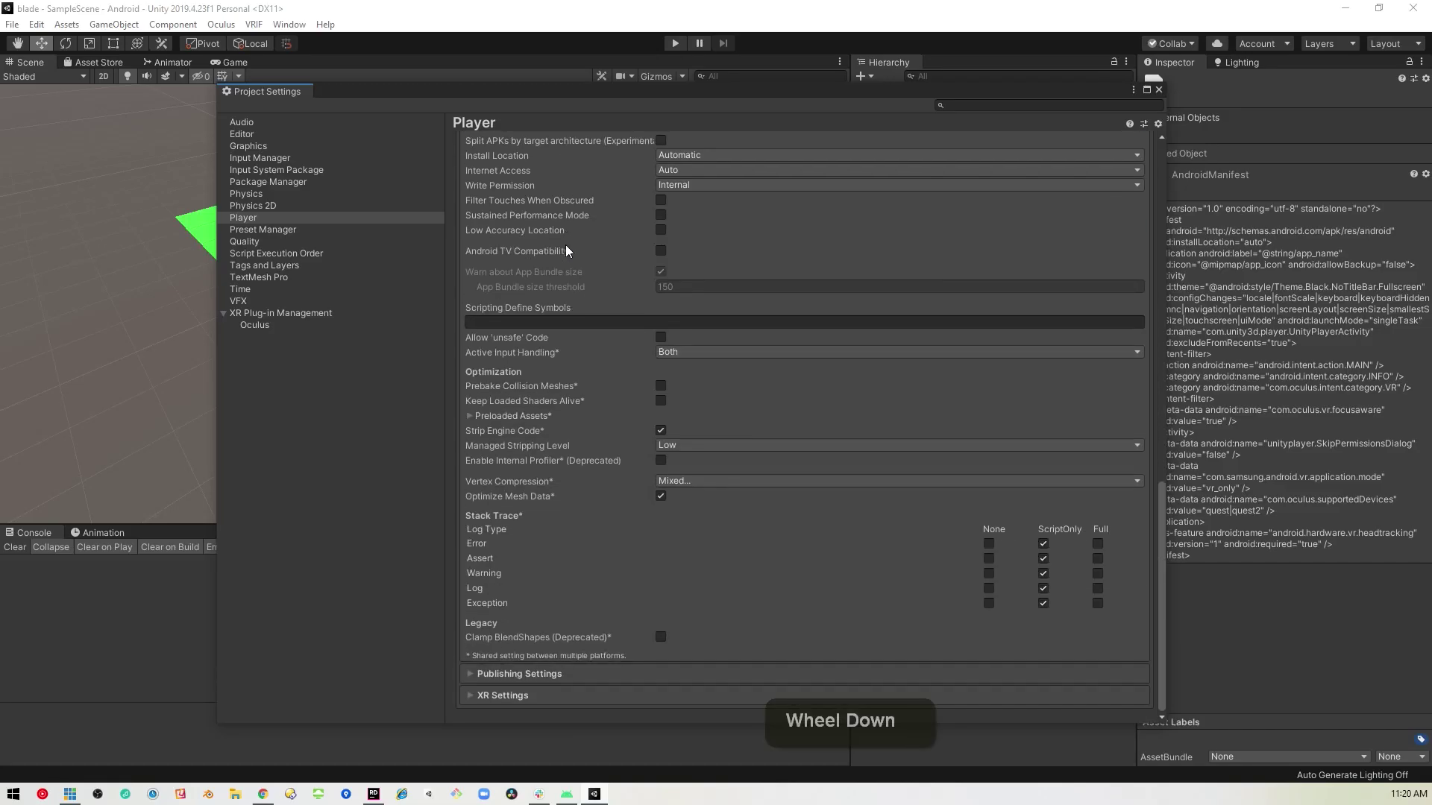
pyautogui.click(472, 673)
pyautogui.scroll(-10, 499, 630)
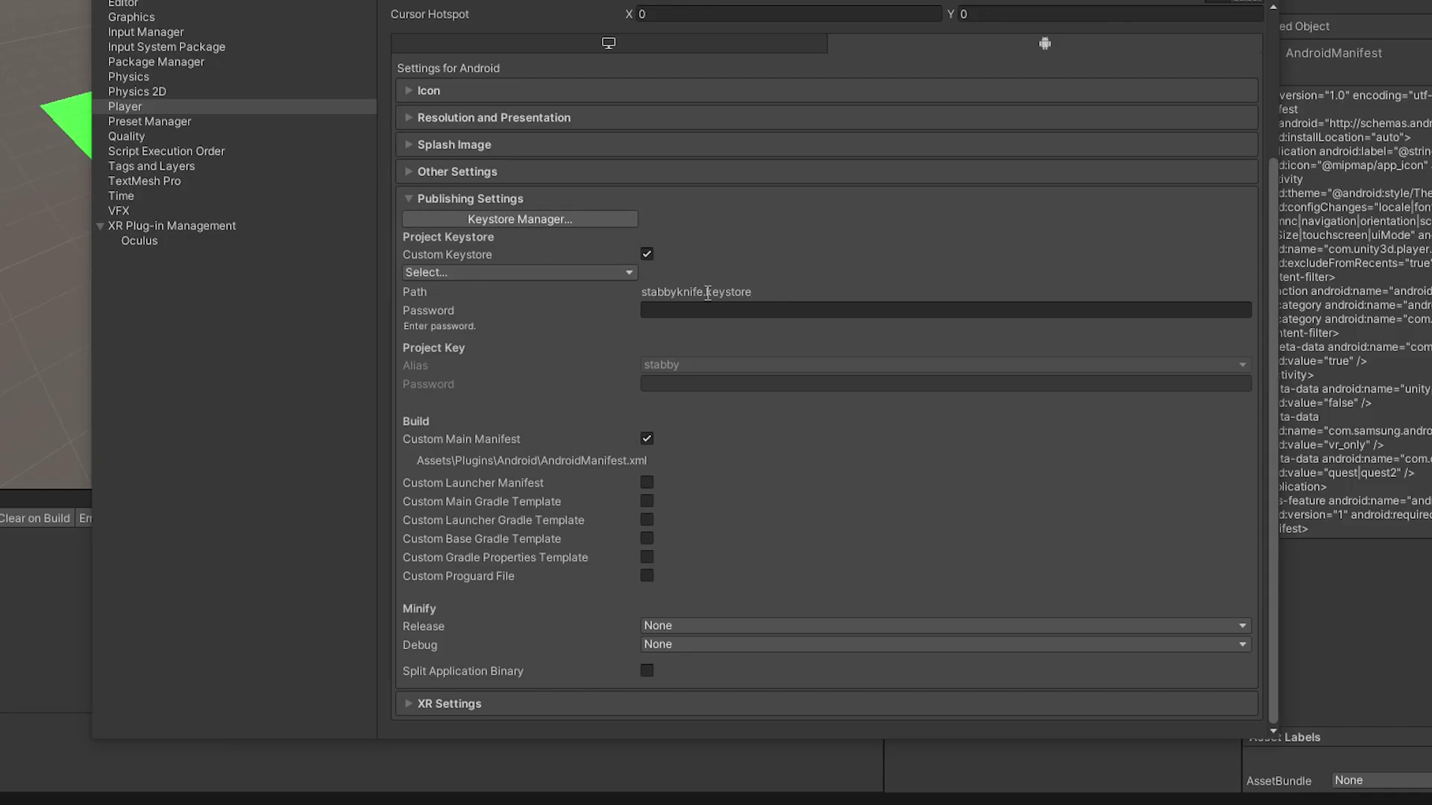
pyautogui.click(714, 312)
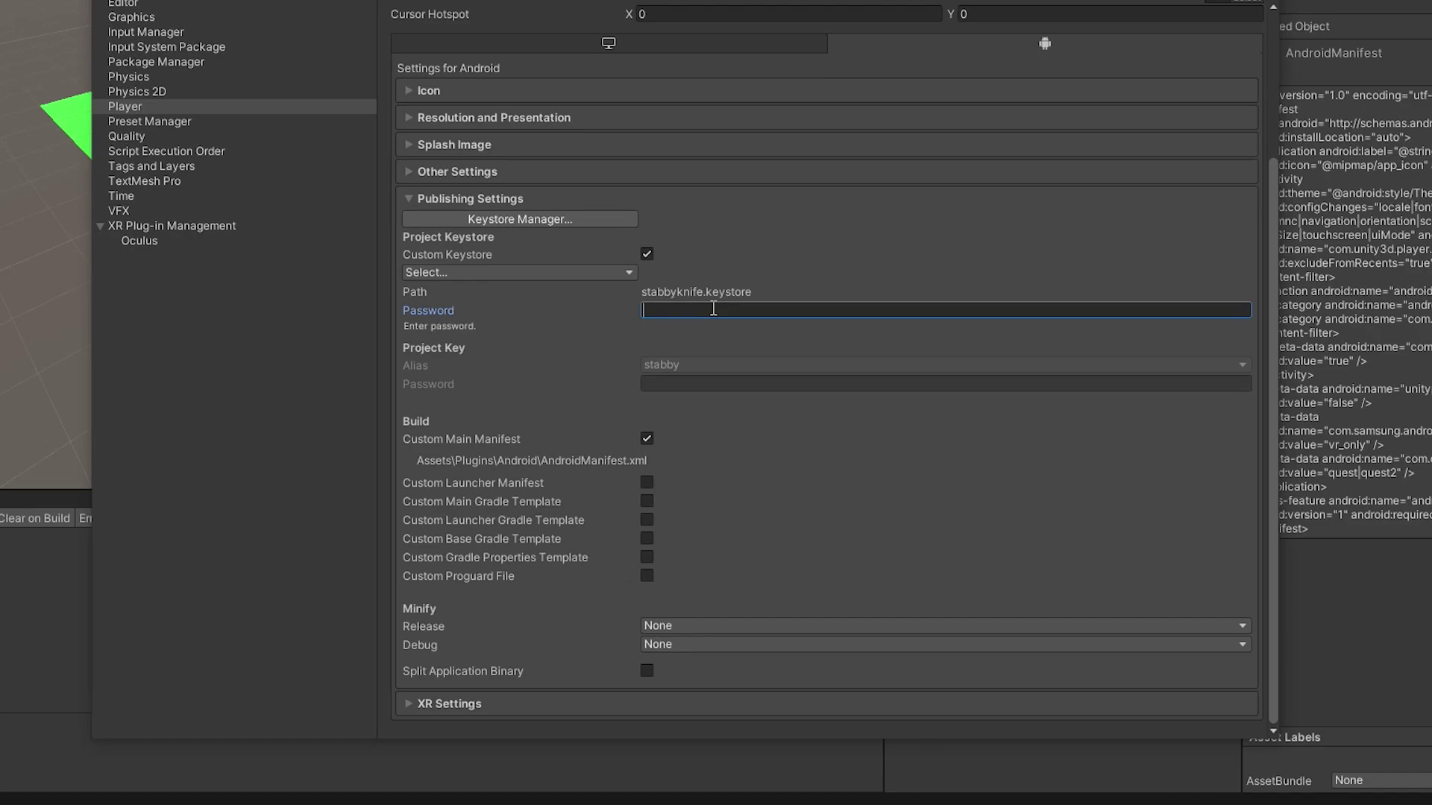
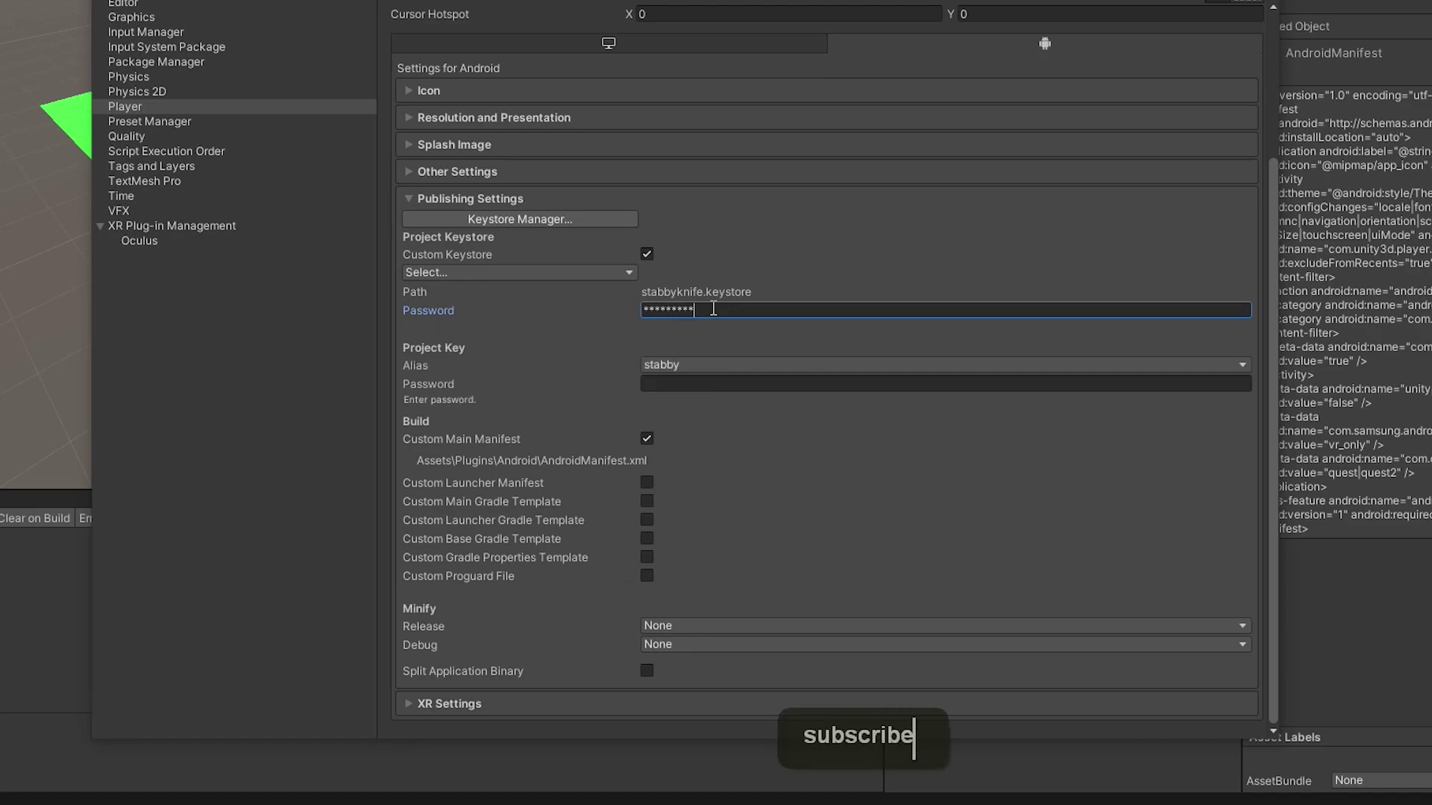
pyautogui.press('Tab')
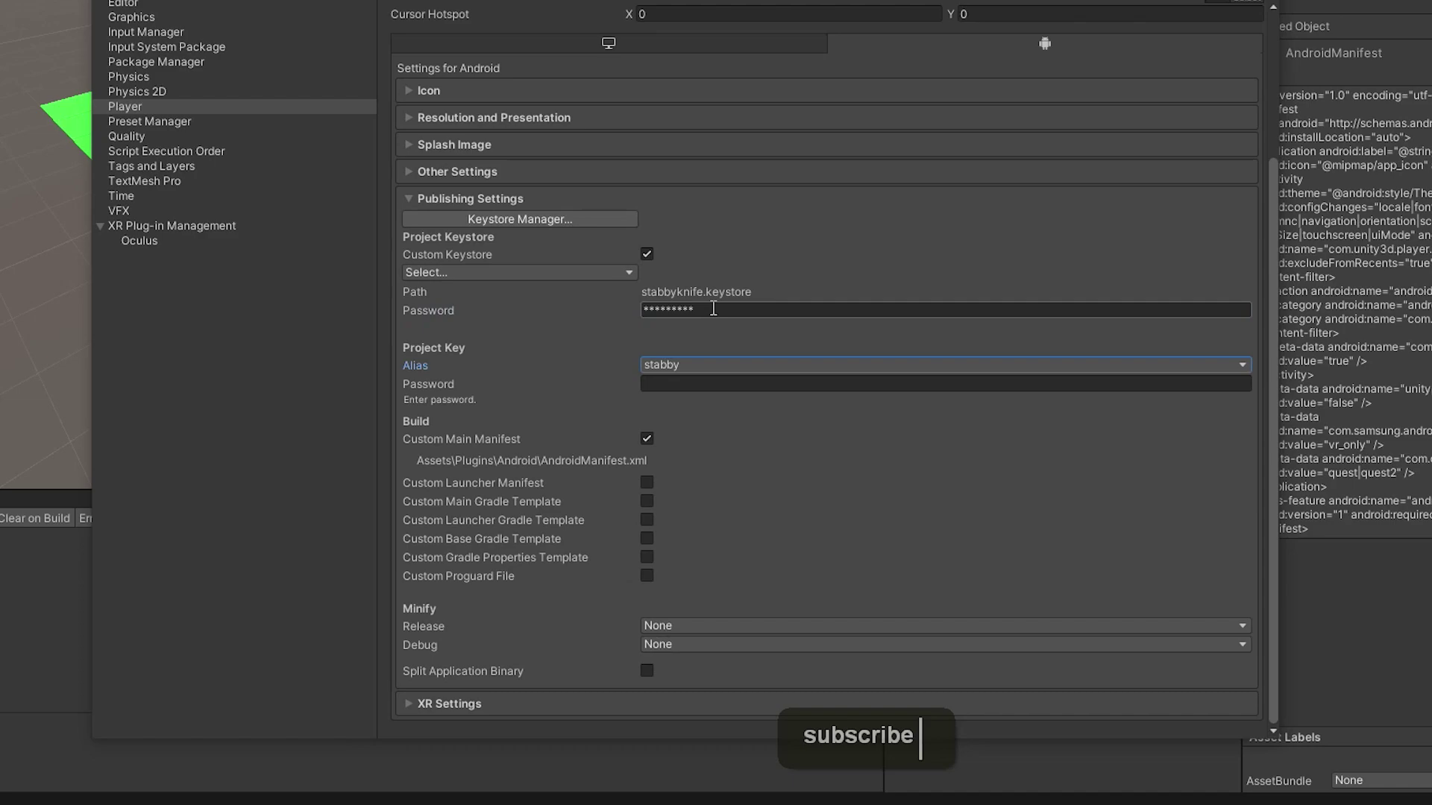
pyautogui.press('Tab')
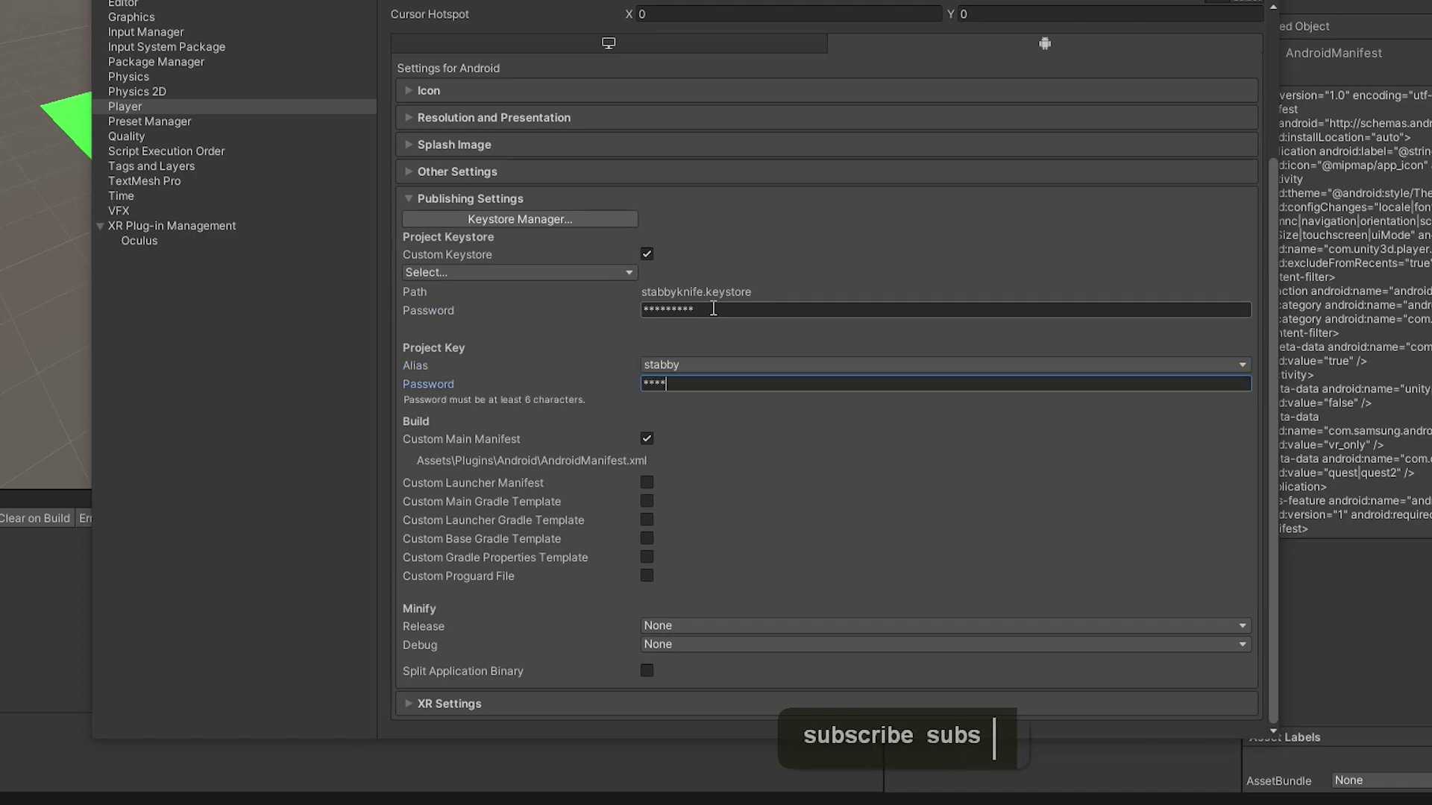
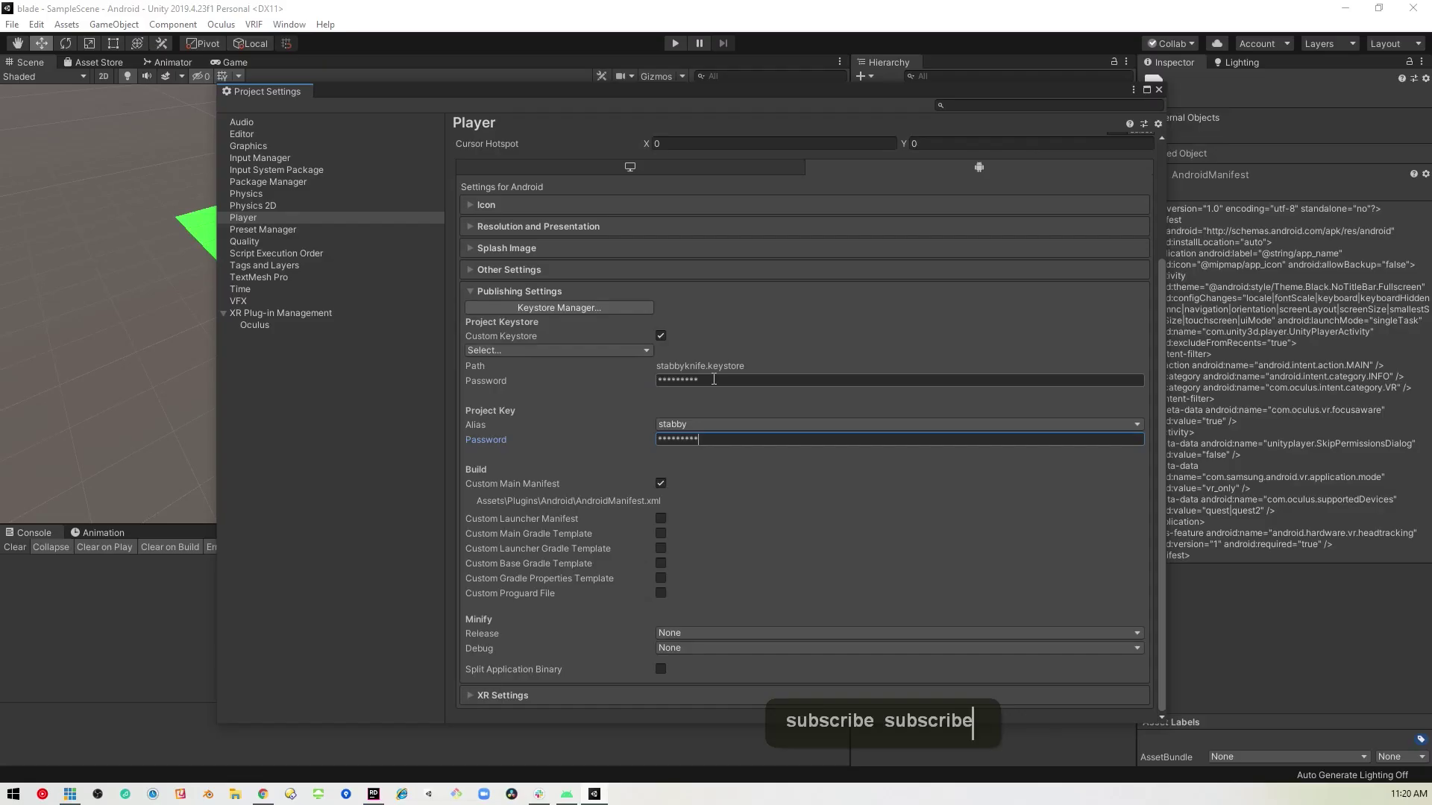
pyautogui.press('Return')
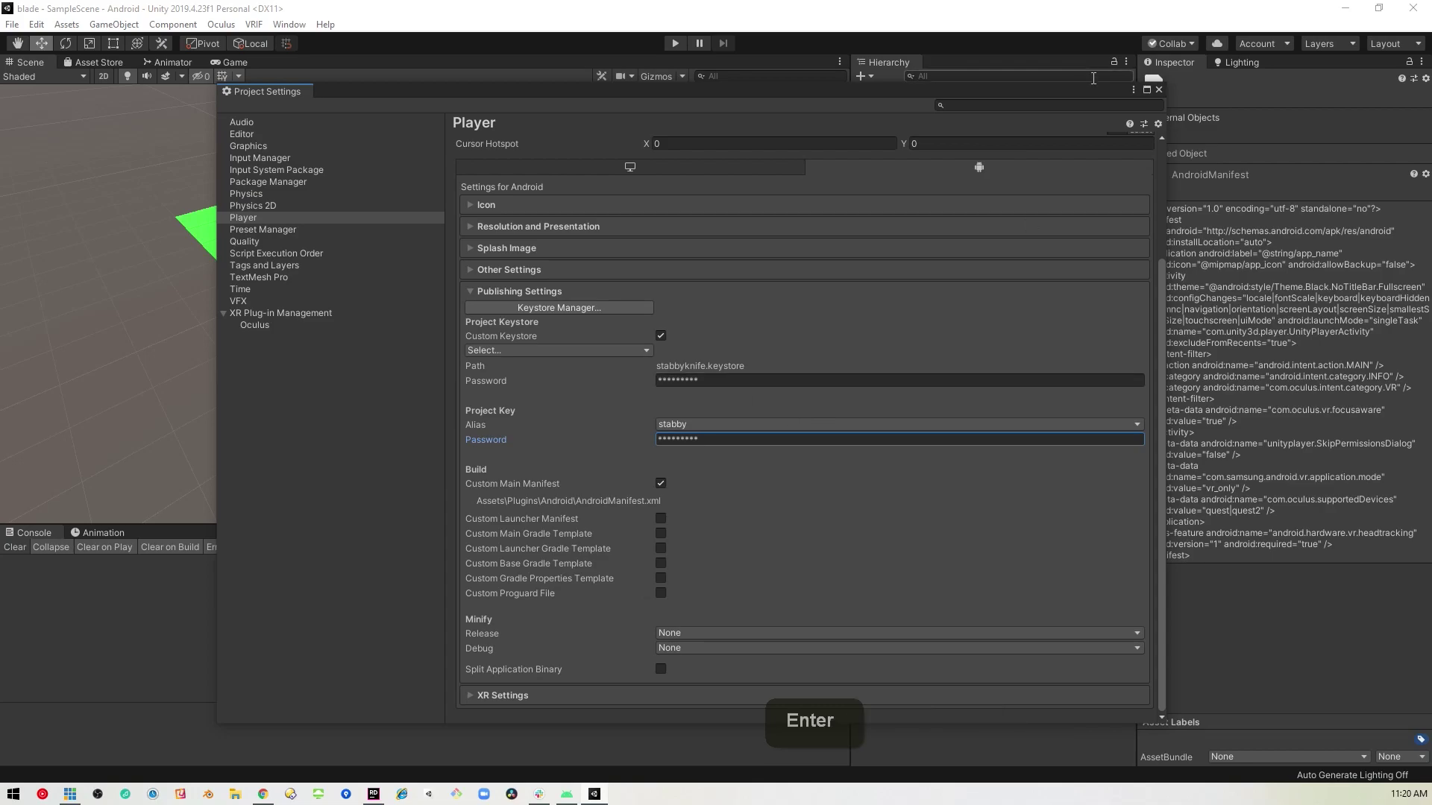
pyautogui.click(1158, 89)
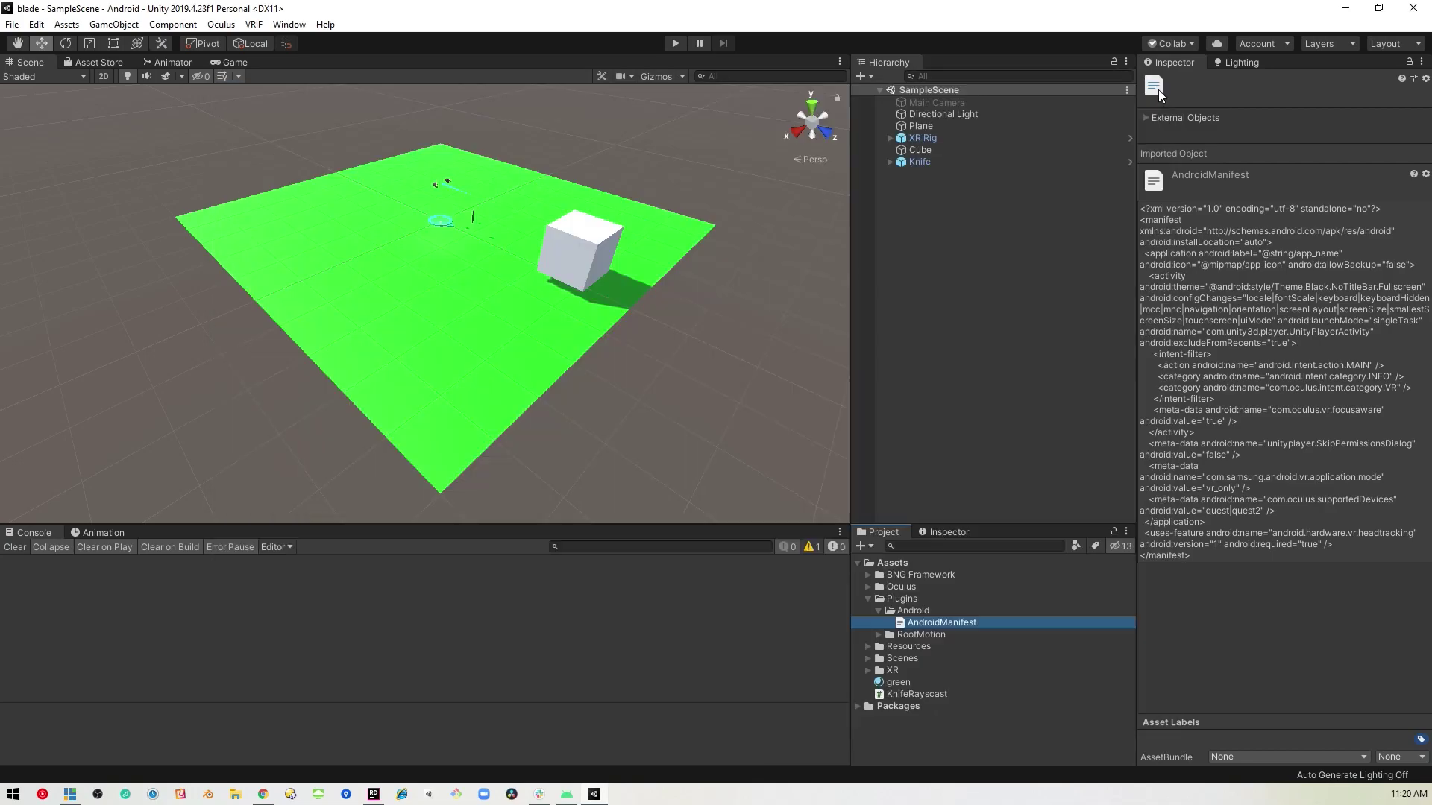
# Build the Android app to stabby.apk on the Desktop, deleting and replacing the old copy
pyautogui.click(11, 23)
pyautogui.click(50, 173)
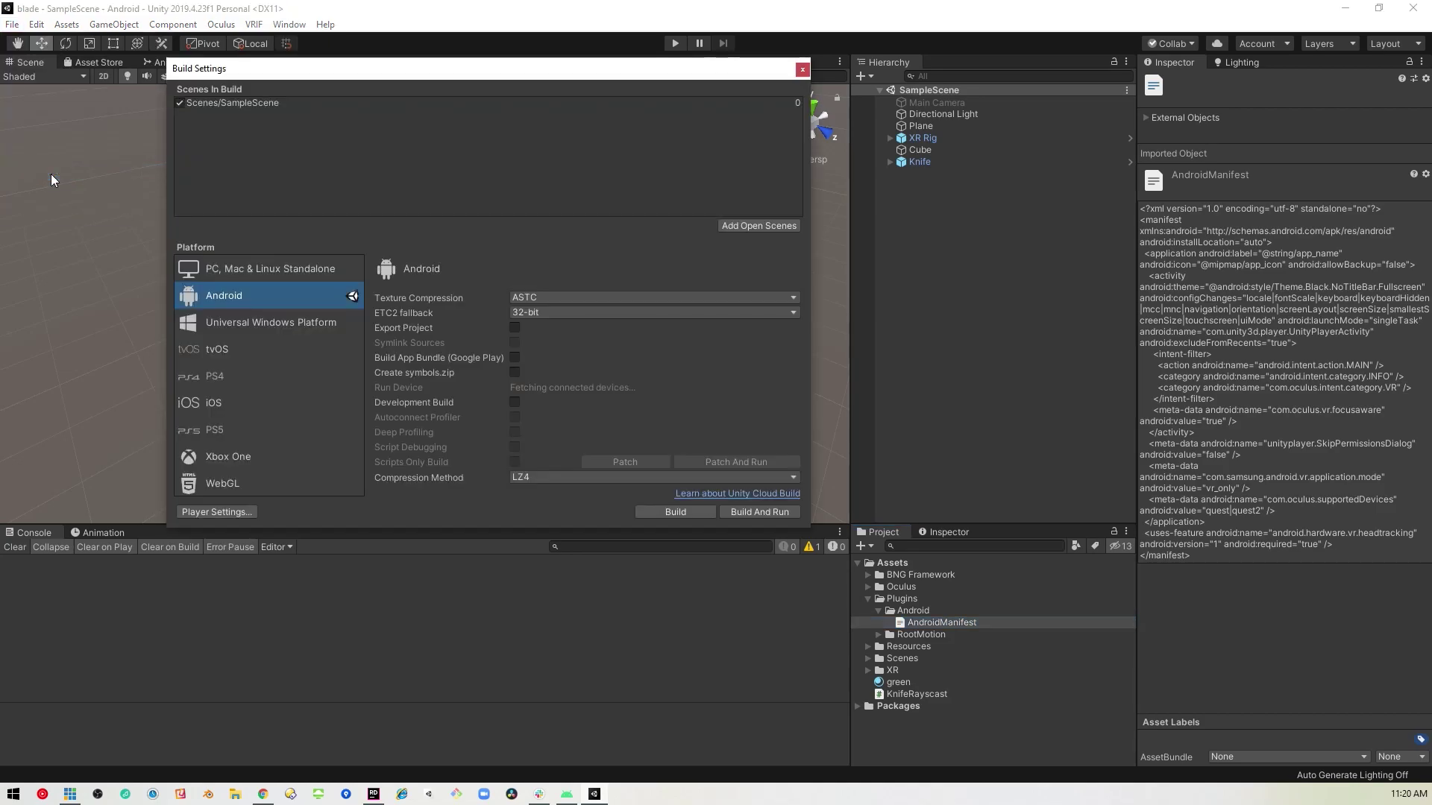
pyautogui.click(669, 512)
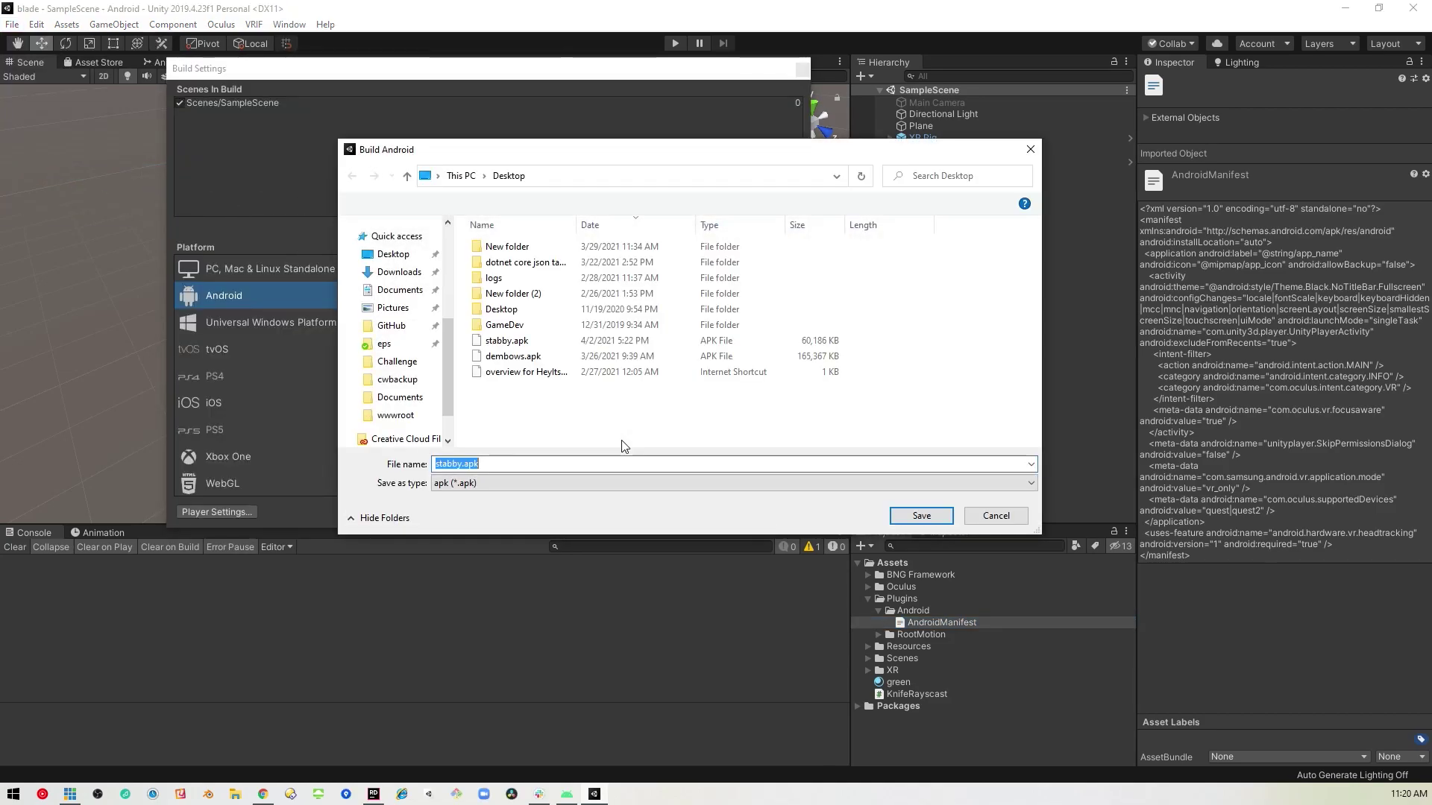
pyautogui.rightClick(513, 343)
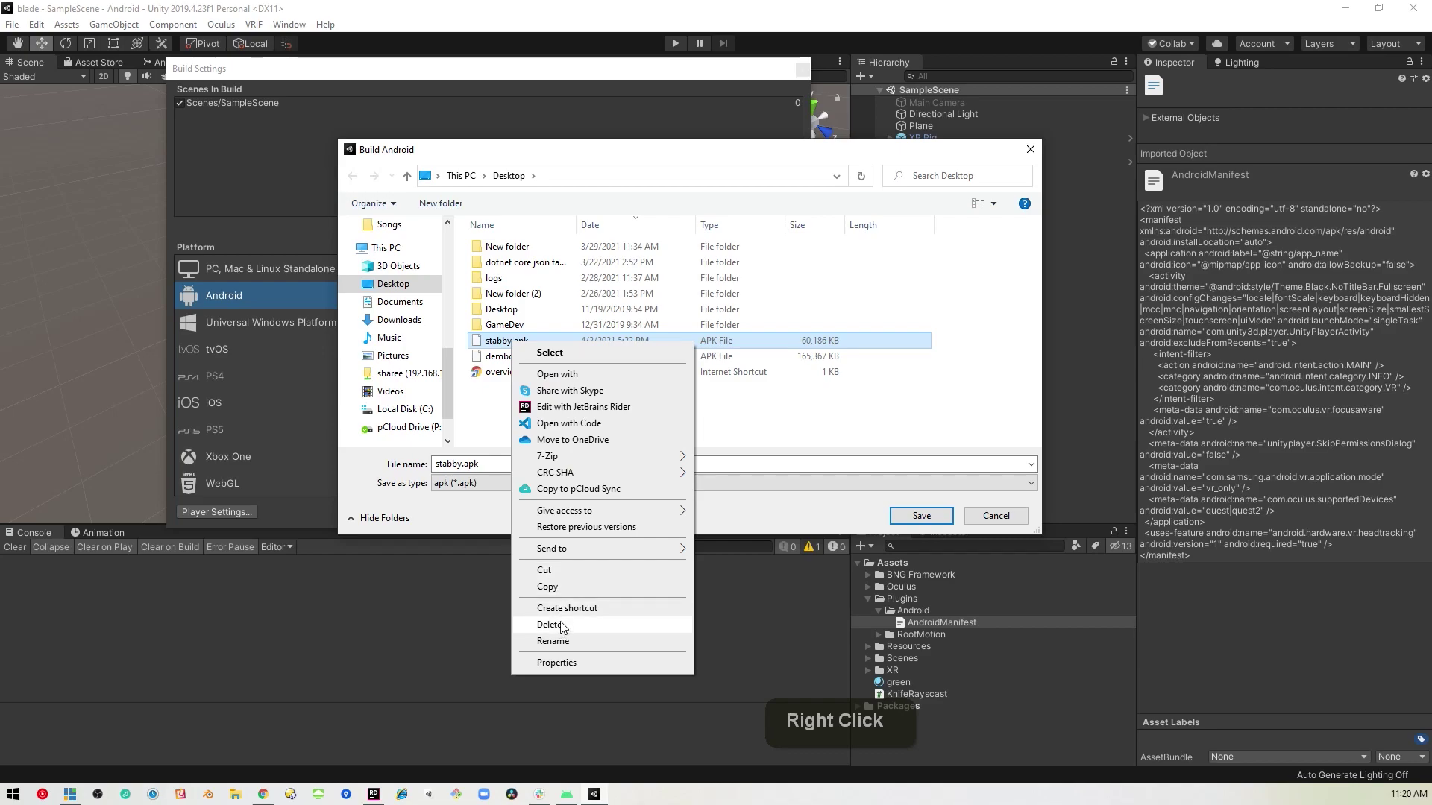
pyautogui.click(564, 630)
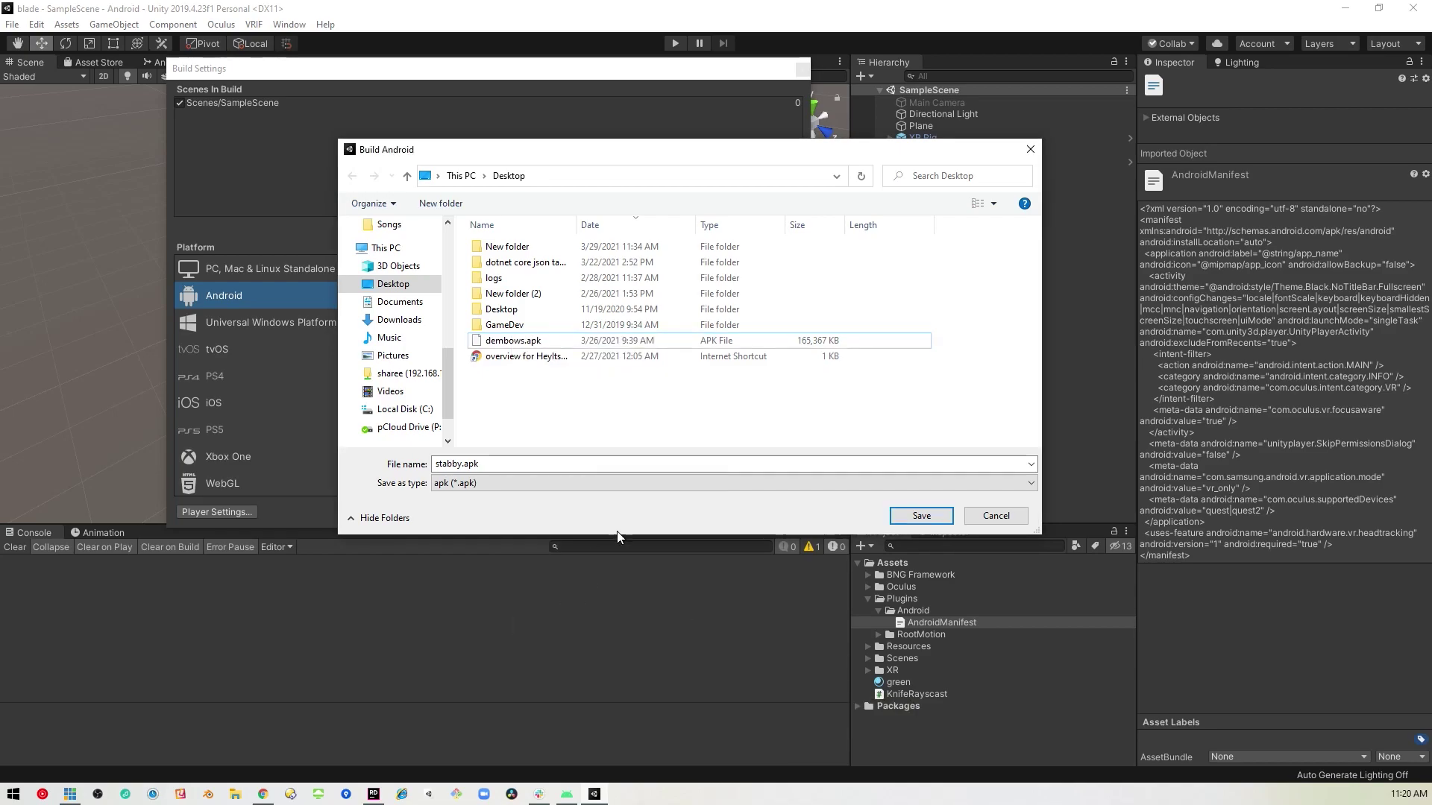
pyautogui.click(906, 518)
pyautogui.click(763, 401)
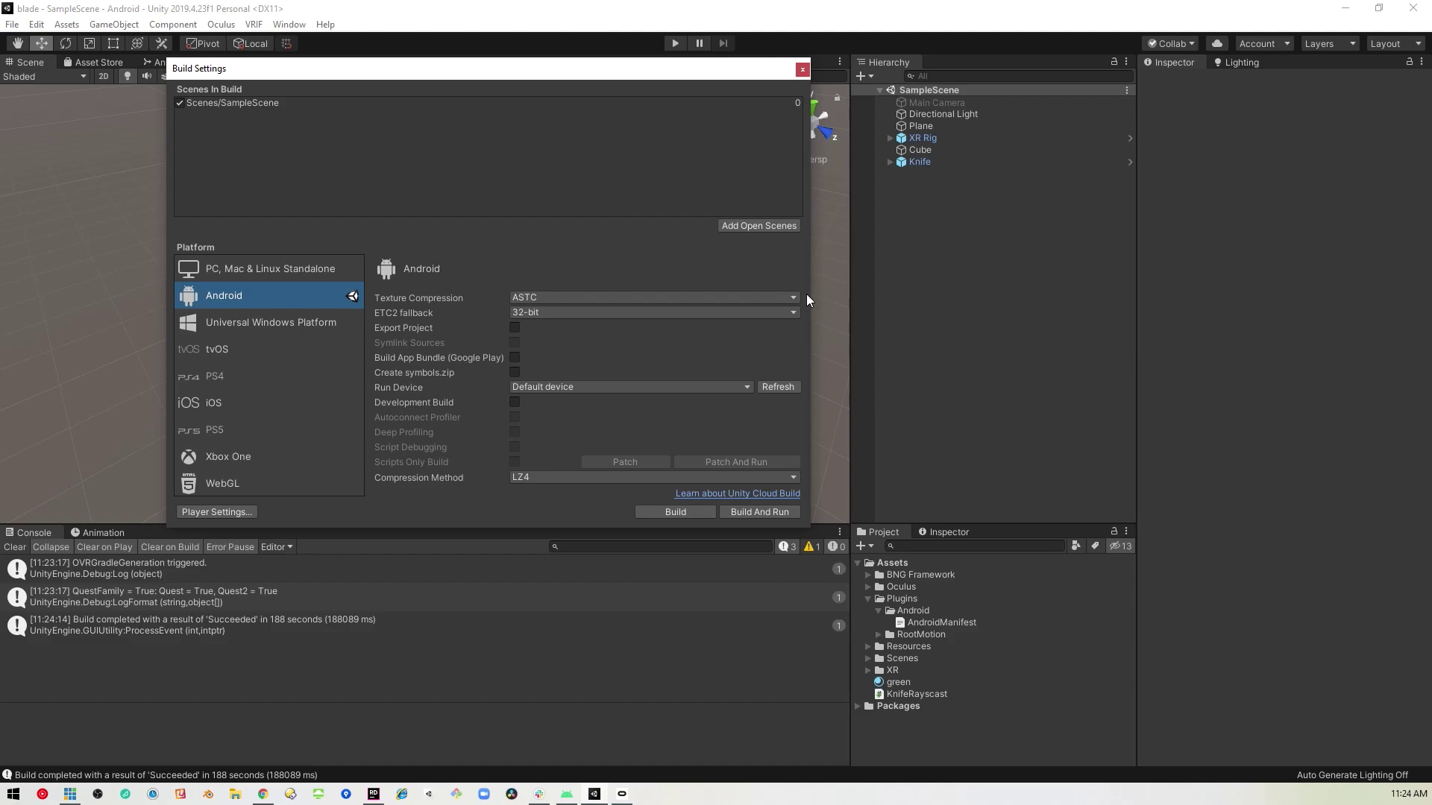
pyautogui.click(801, 69)
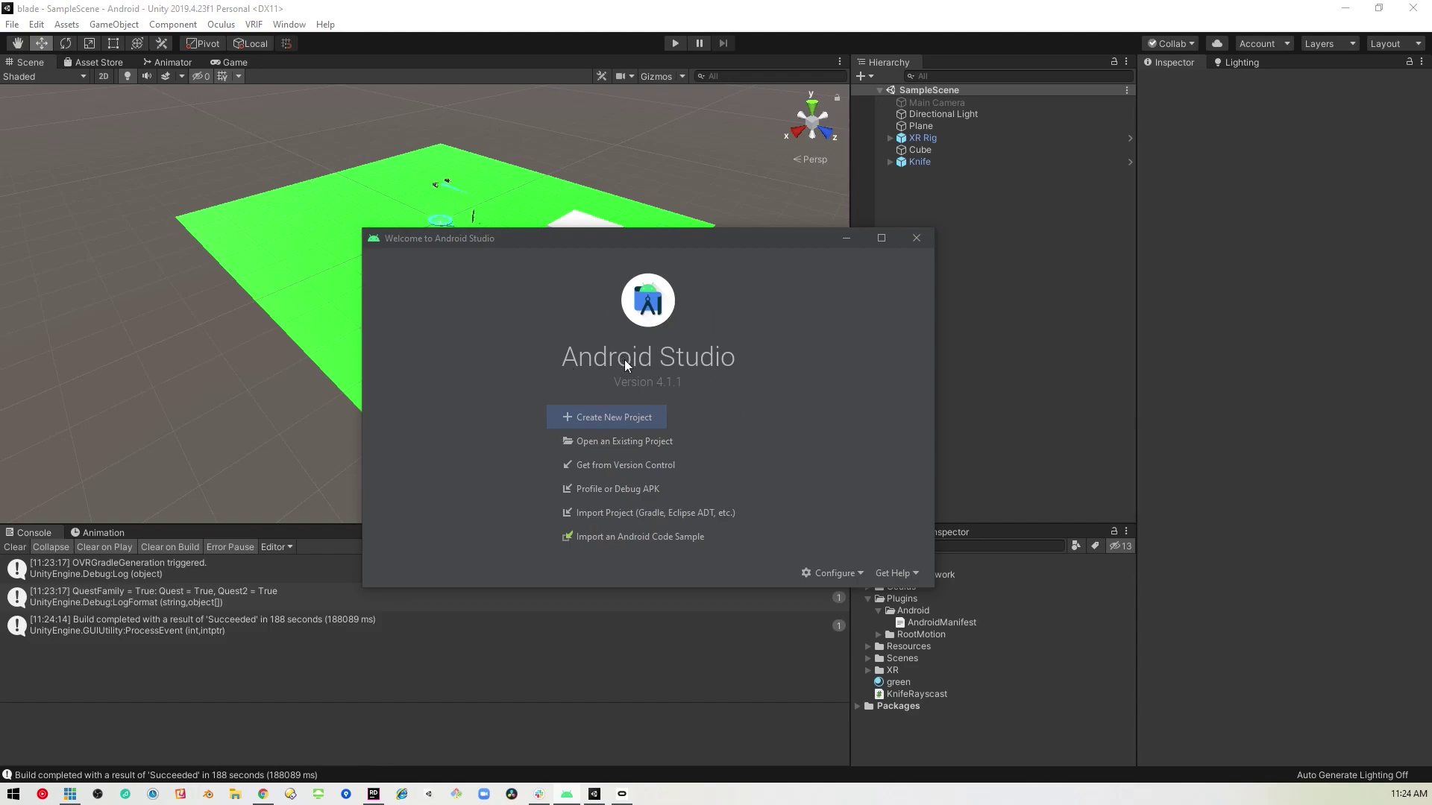
# Choose Profile or Debug APK on the welcome screen and select stabby.apk from the Desktop folder
pyautogui.click(632, 491)
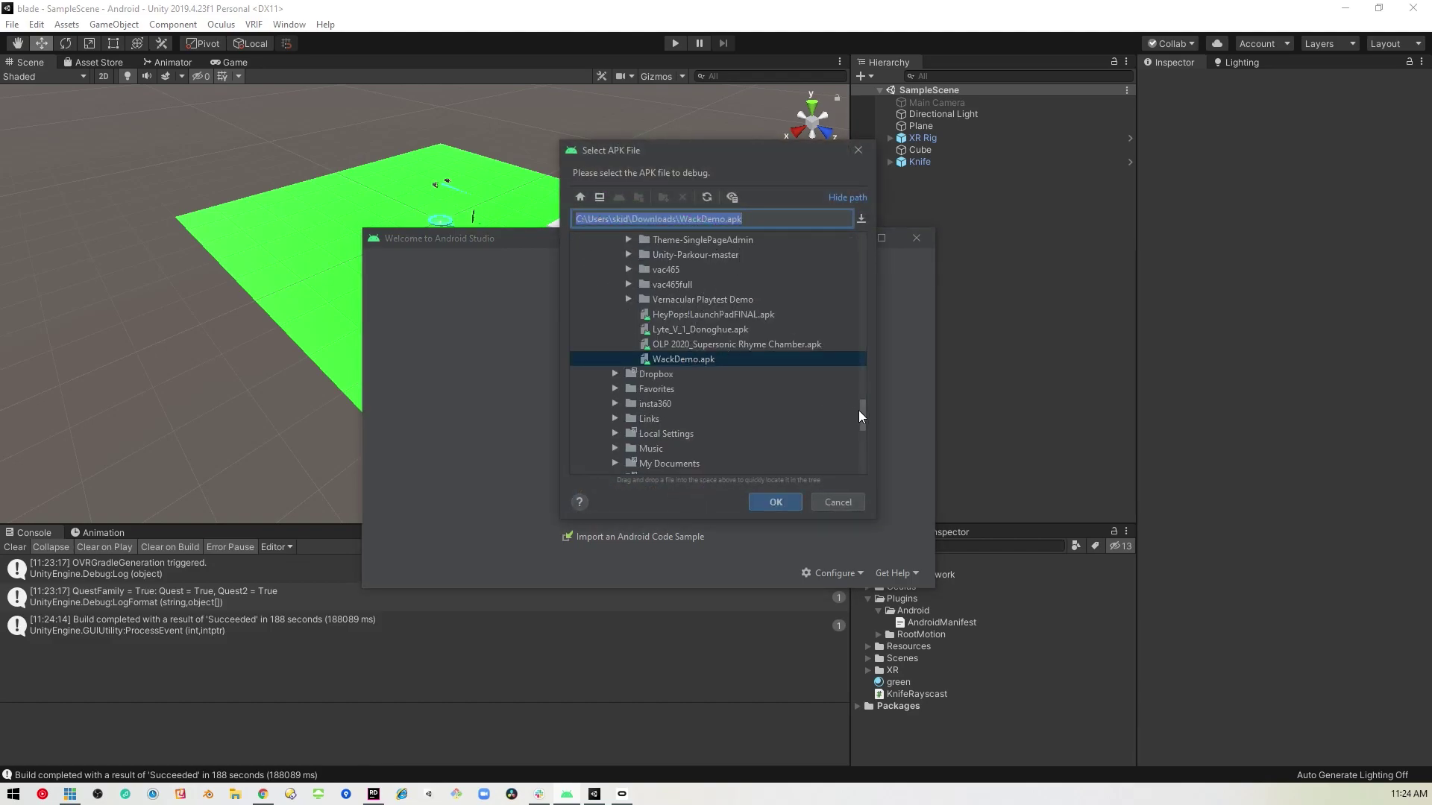
pyautogui.moveTo(858, 411); pyautogui.dragTo(852, 237)
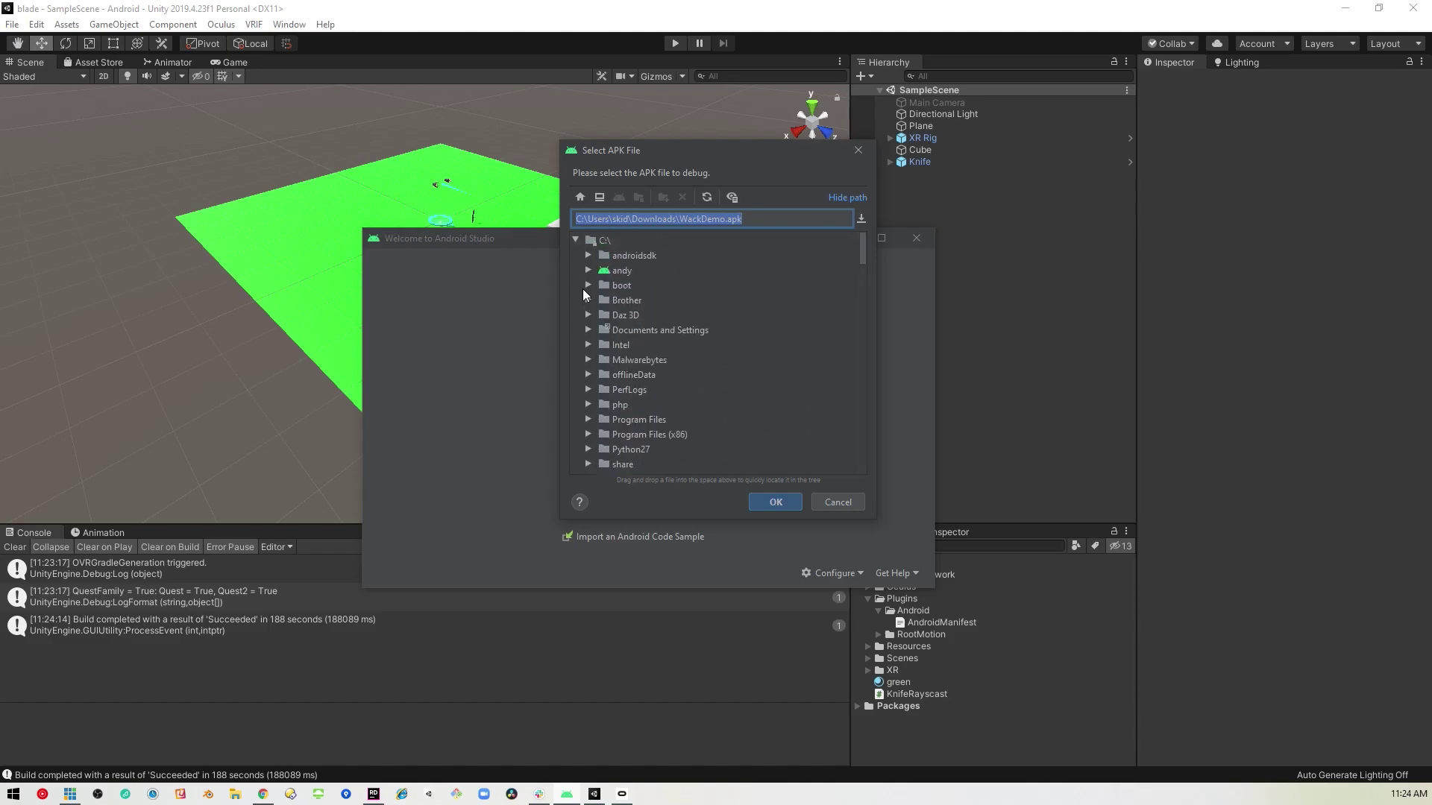
pyautogui.scroll(-7, 589, 324)
pyautogui.scroll(3, 598, 325)
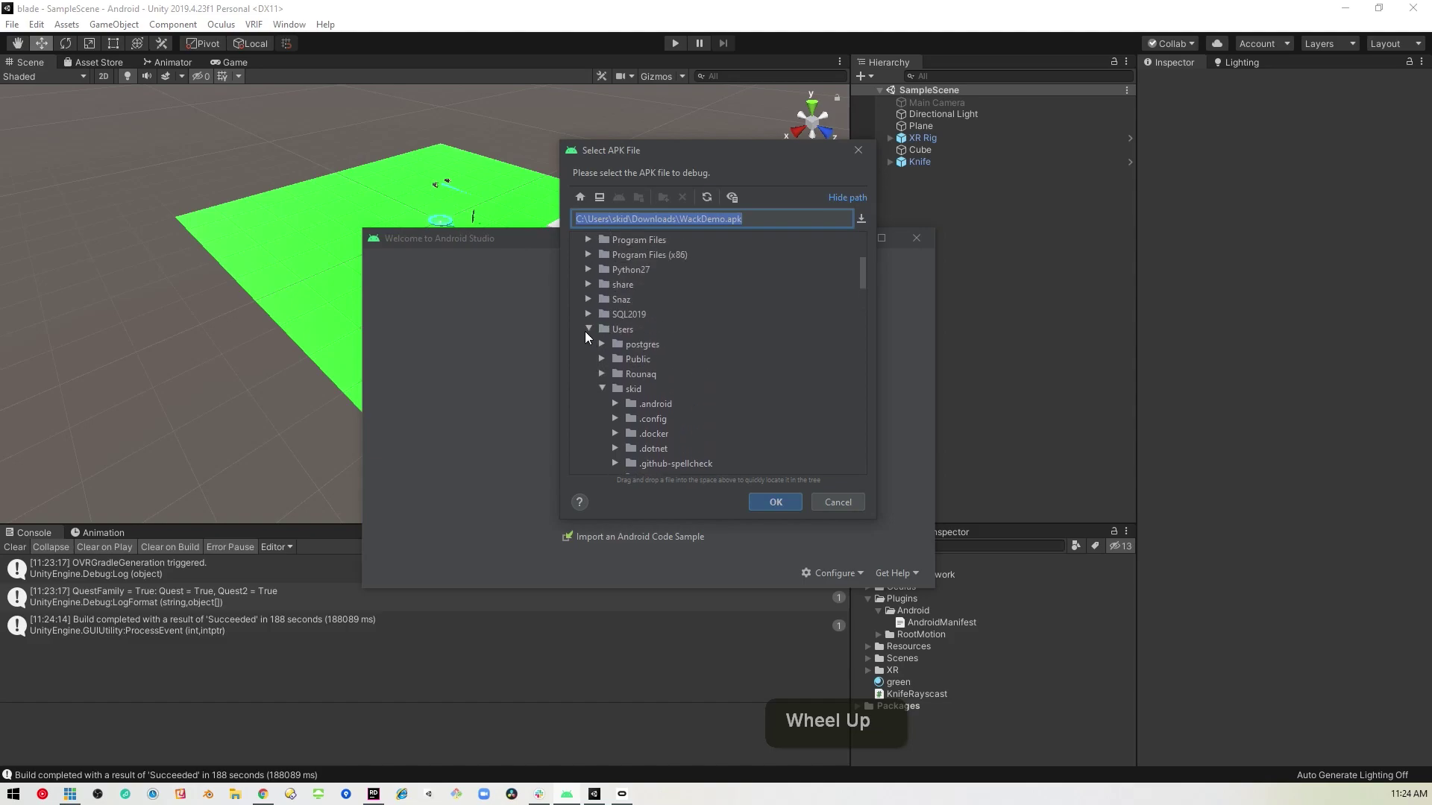
pyautogui.scroll(-10, 647, 375)
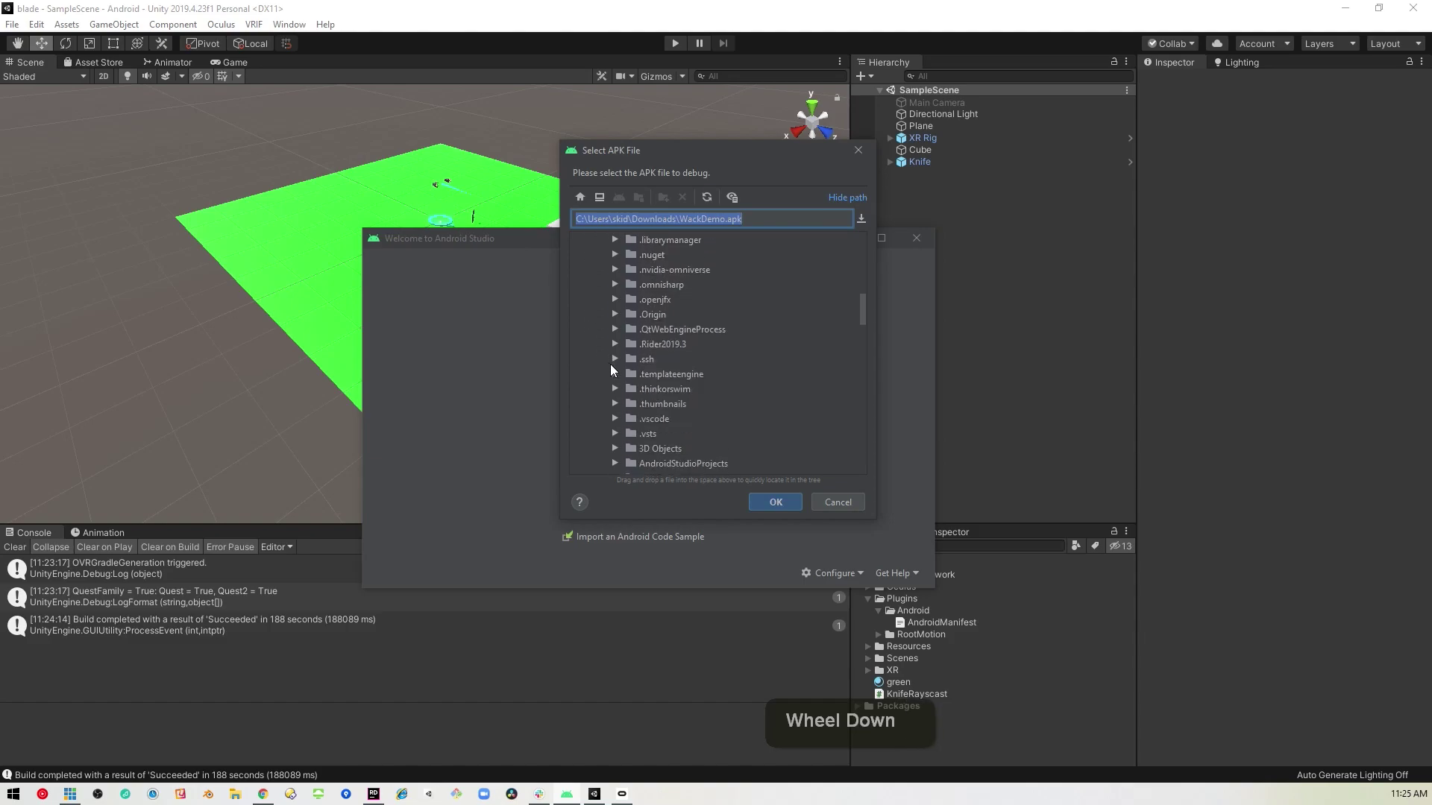
pyautogui.scroll(-4, 611, 367)
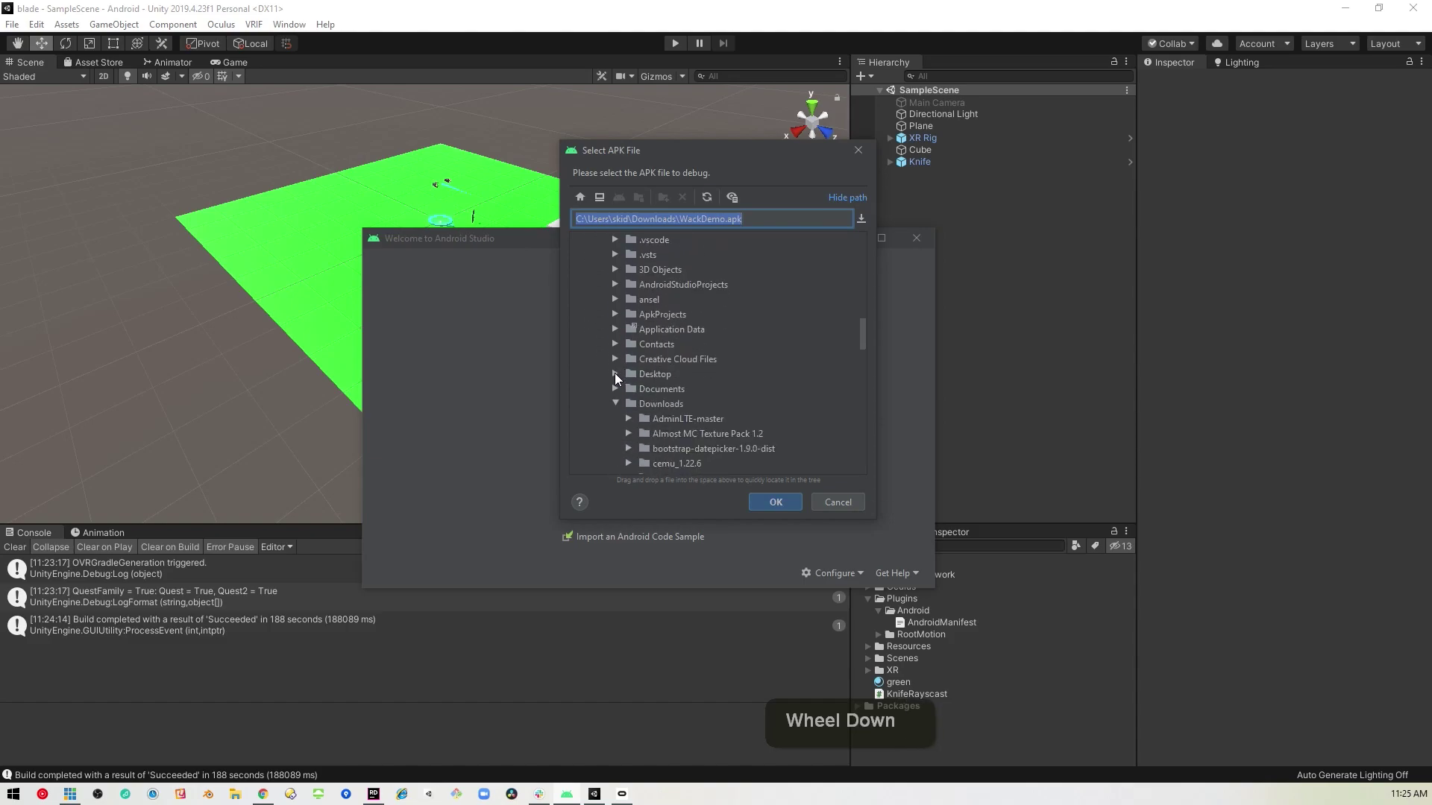
pyautogui.click(614, 374)
pyautogui.scroll(-2, 671, 395)
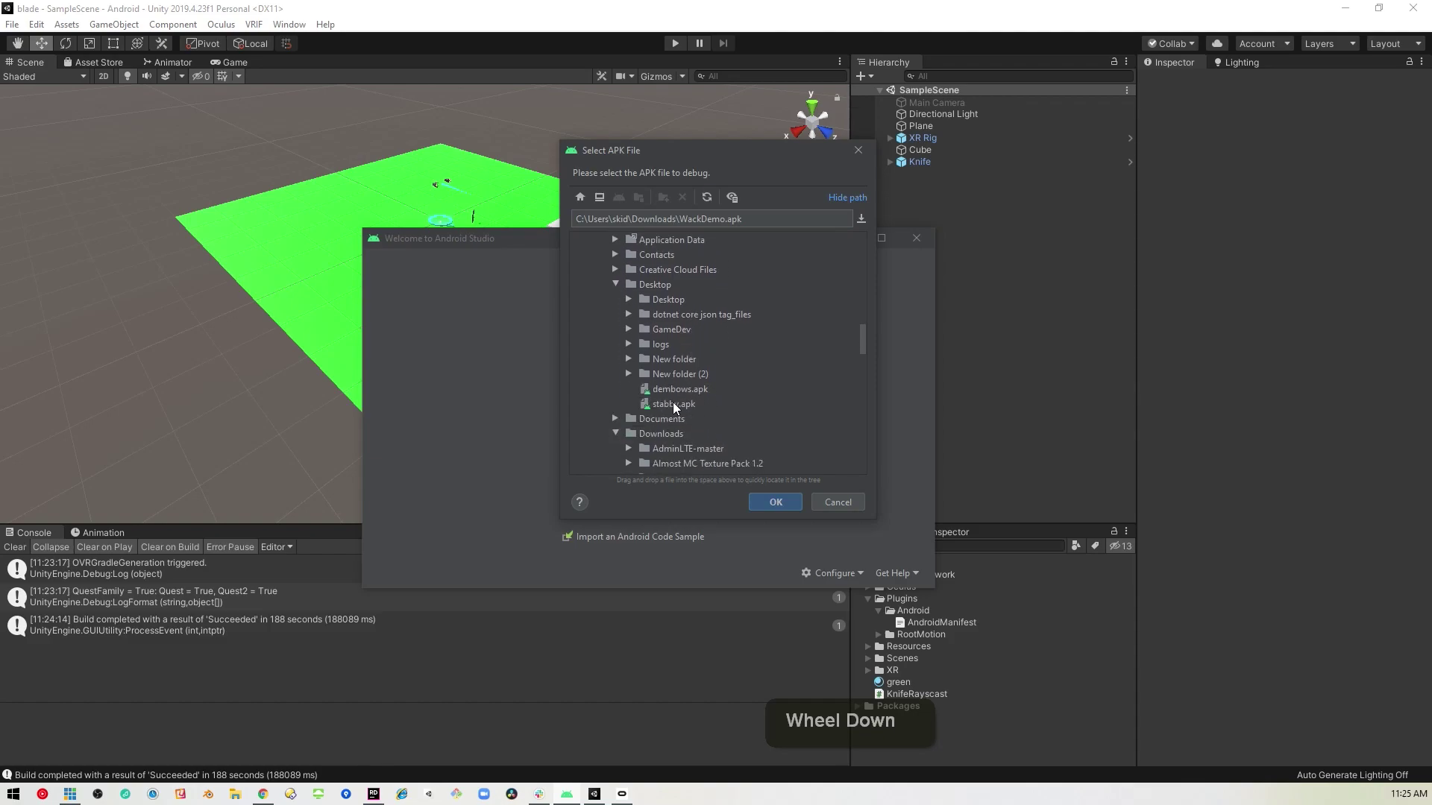
pyautogui.click(680, 404)
# Open stabby.apk, maximize Android Studio, and display the packaged AndroidManifest.xml
pyautogui.click(780, 504)
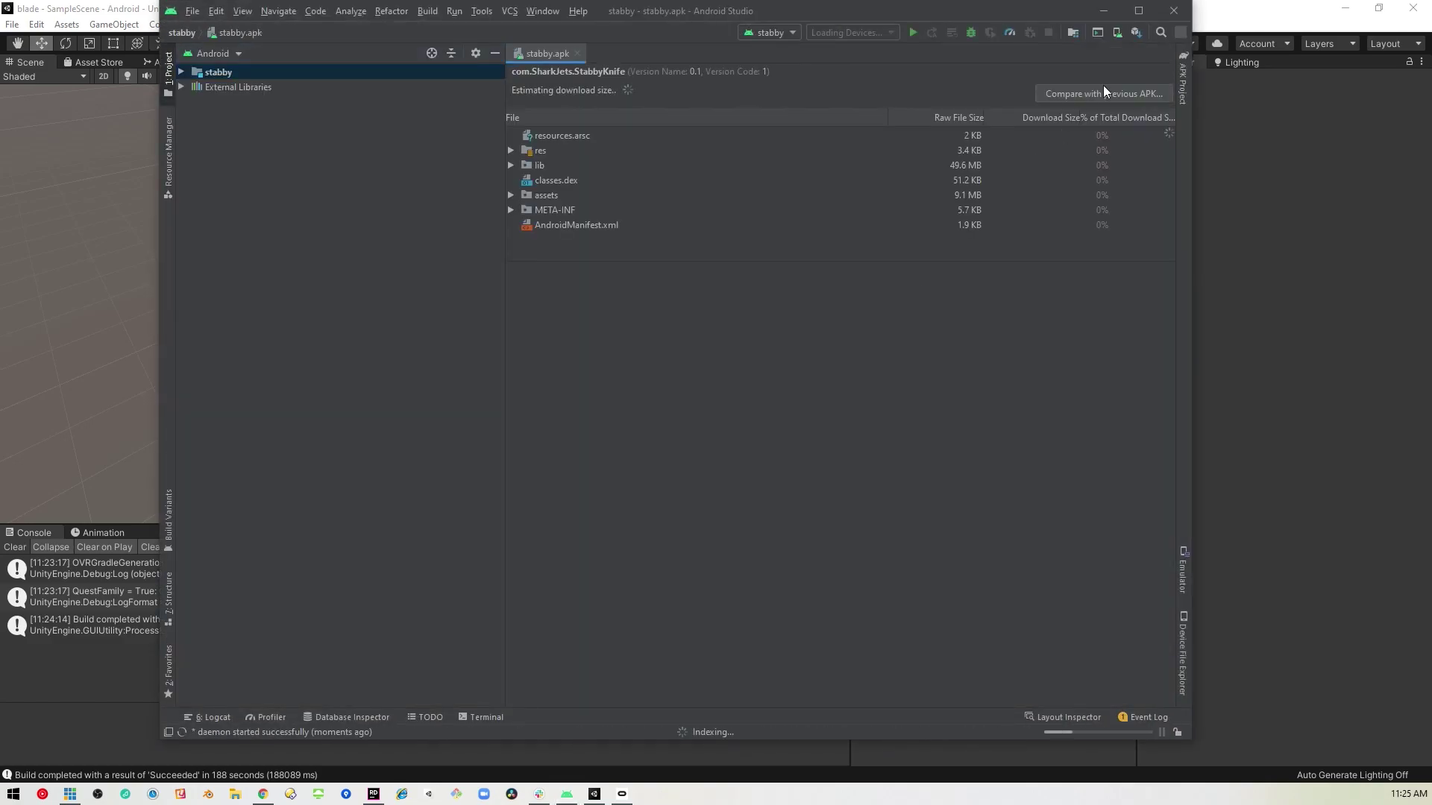
pyautogui.click(1139, 10)
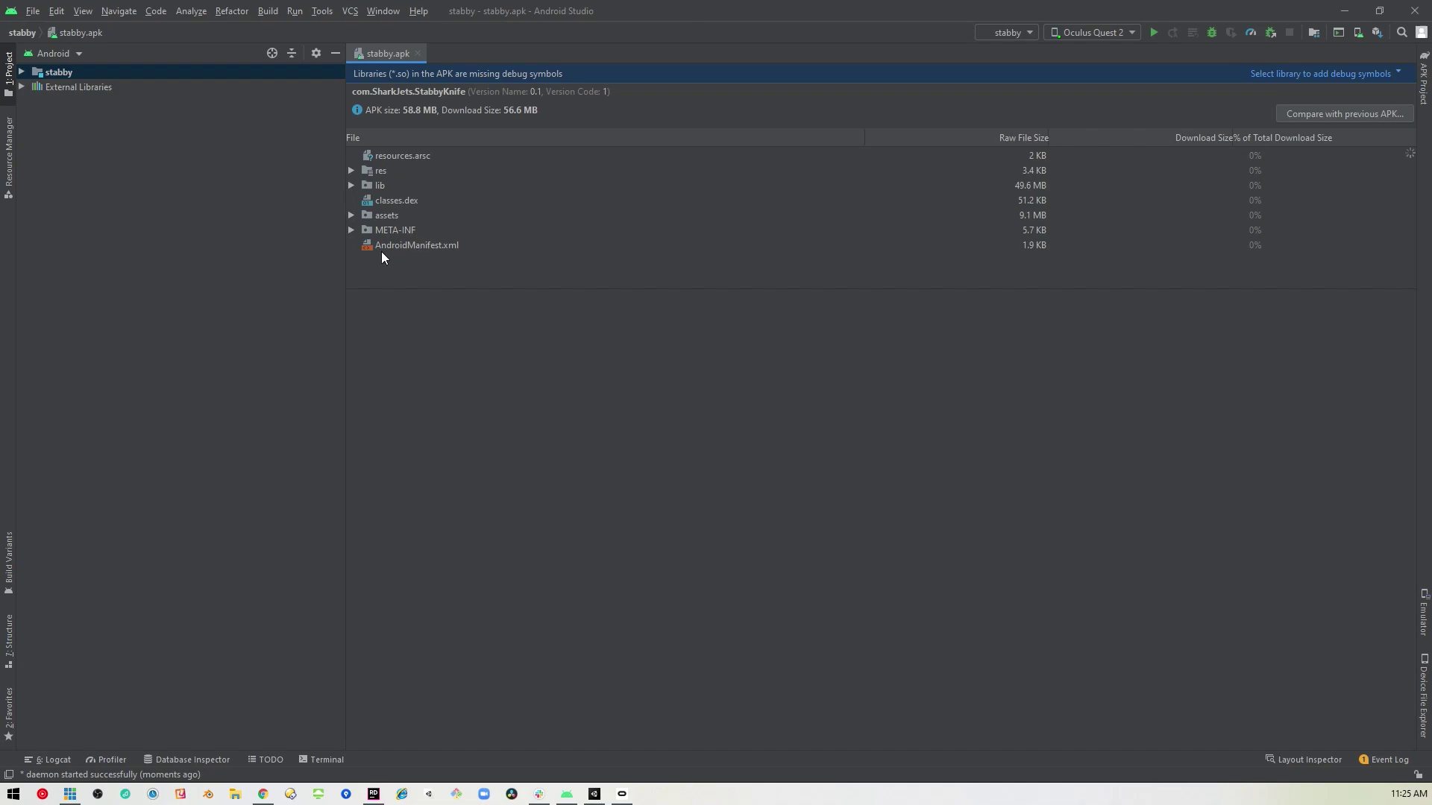
pyautogui.click(431, 244)
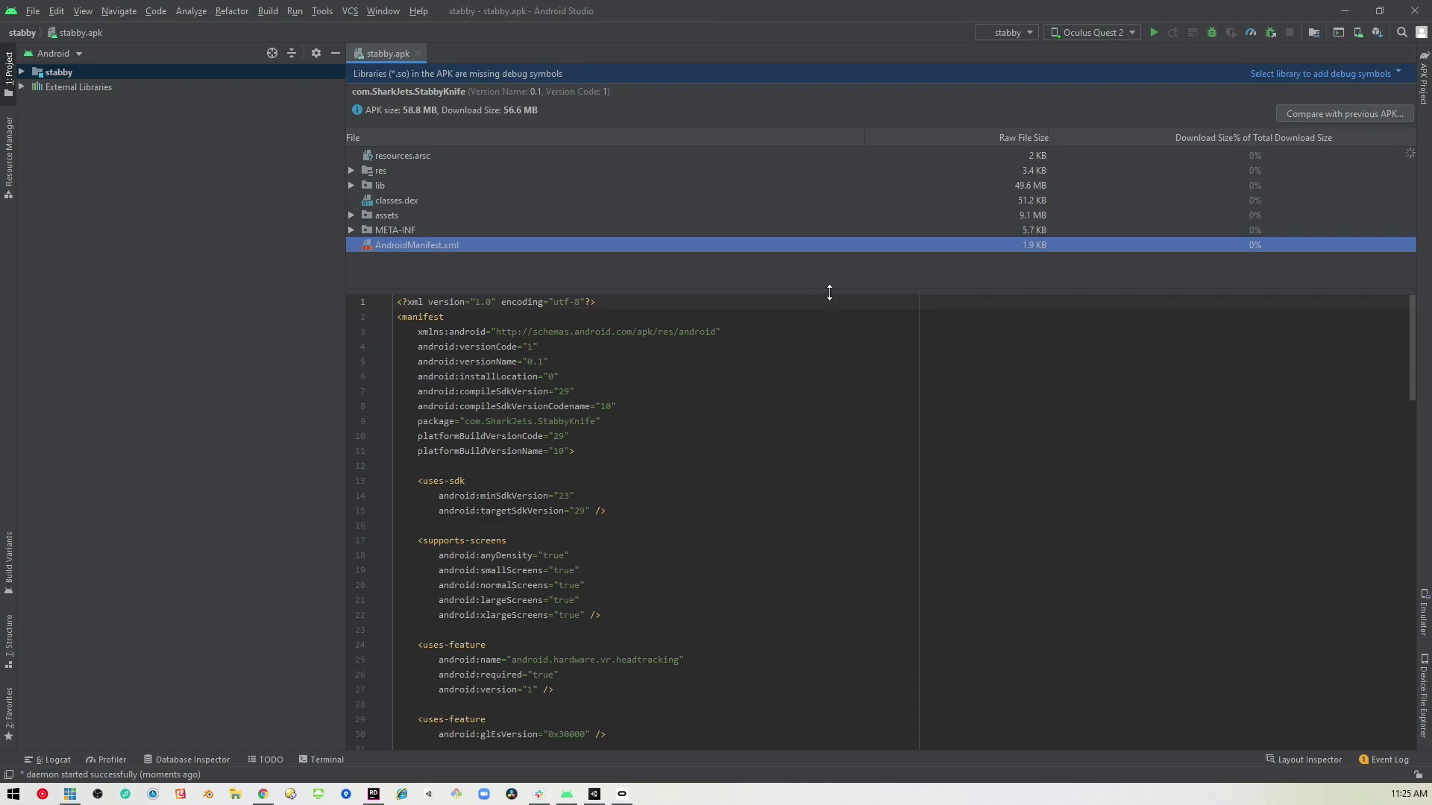
# Enlarge the manifest viewer and inspect the headtracking uses-feature entry on line 24
pyautogui.moveTo(830, 298); pyautogui.dragTo(834, 146)
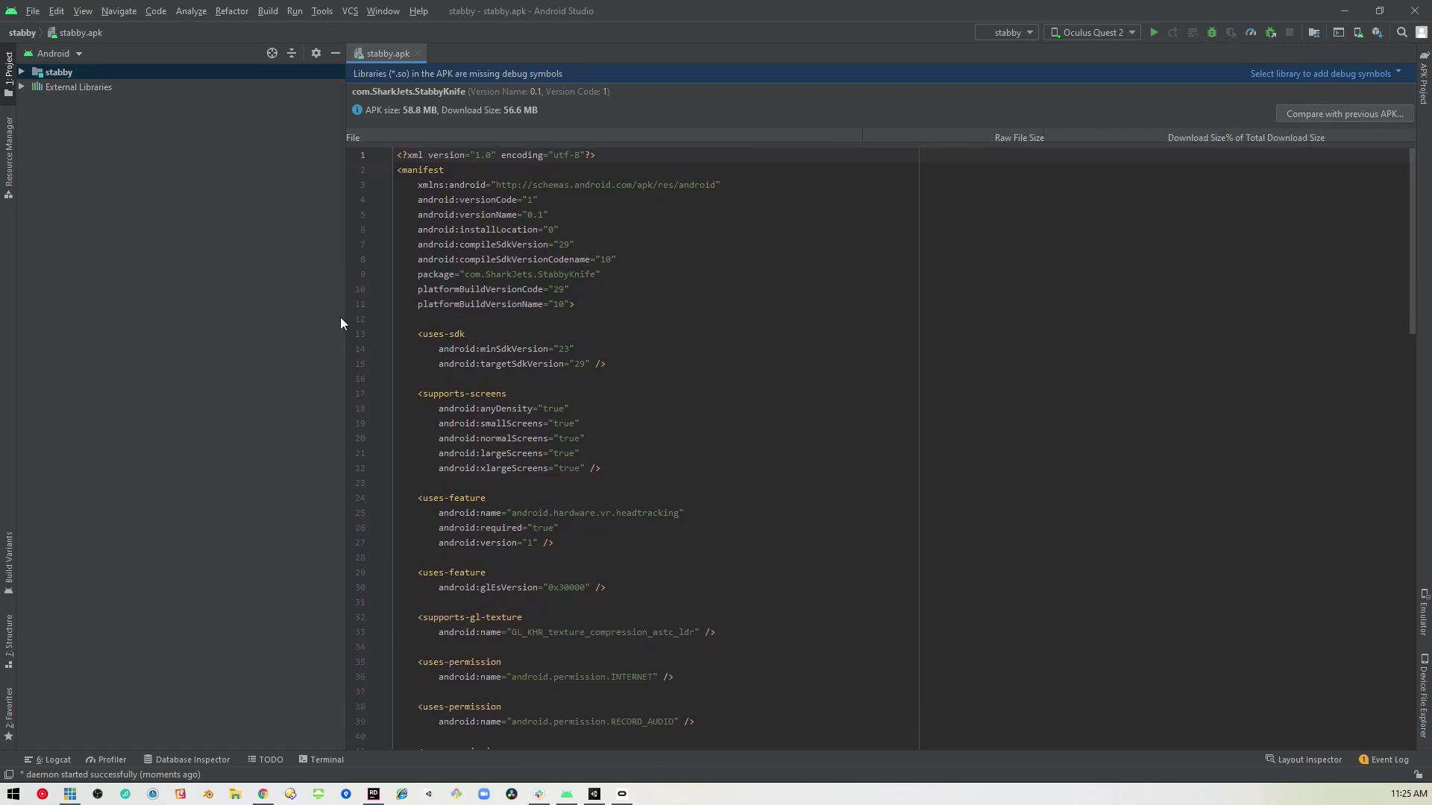
pyautogui.moveTo(346, 316); pyautogui.dragTo(401, 332)
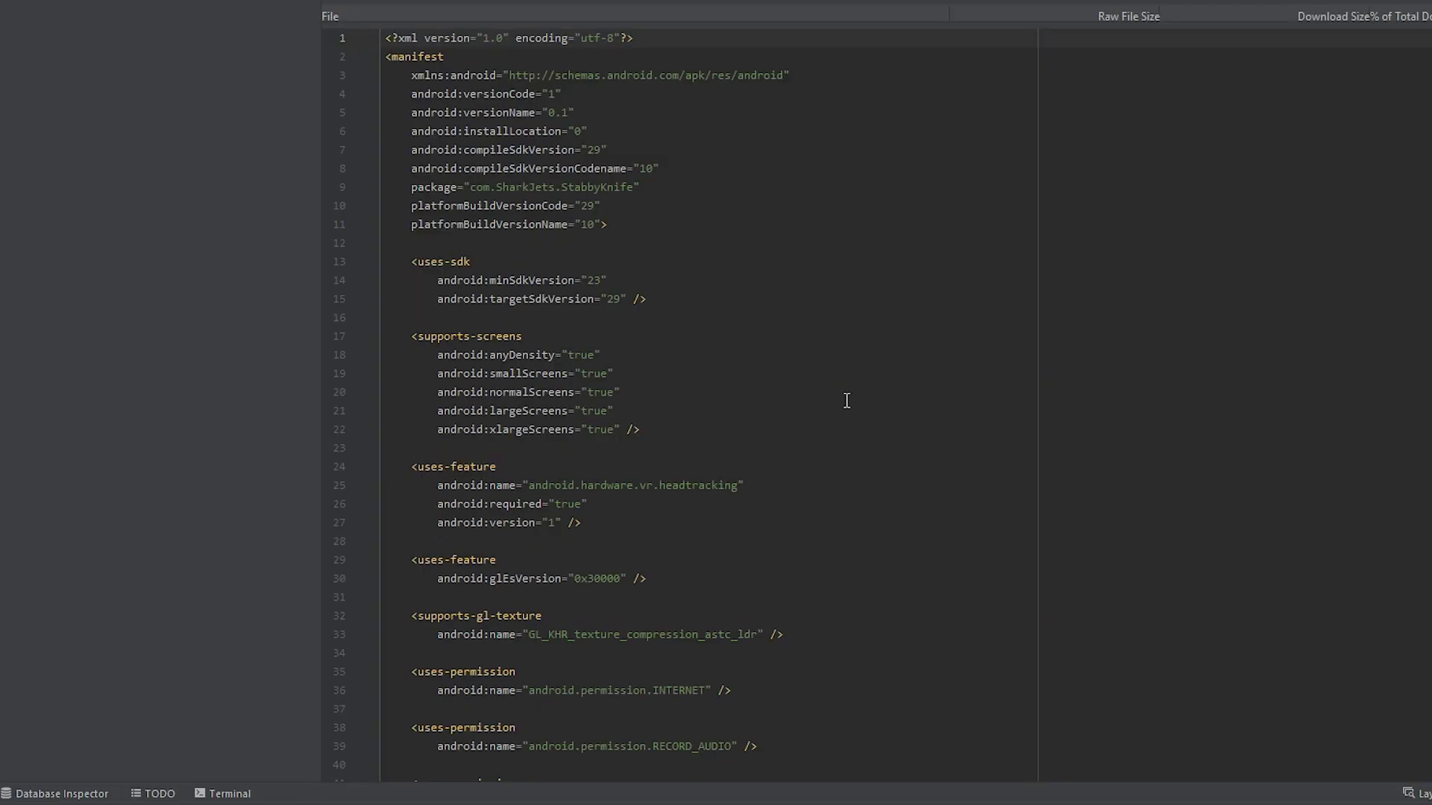
pyautogui.click(476, 467)
pyautogui.doubleClick(475, 467)
pyautogui.click(704, 486)
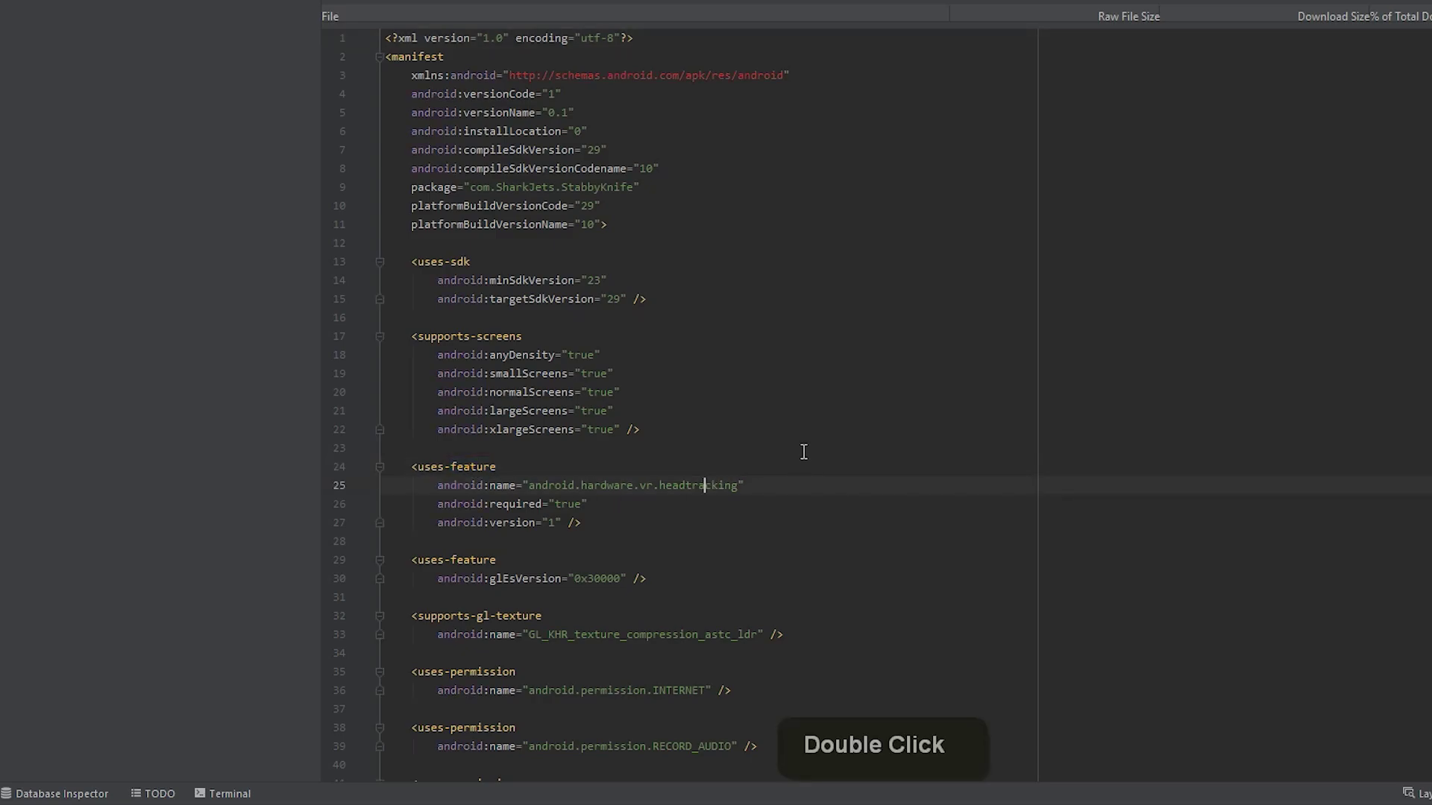
# Scroll down and inspect the uses-feature entries on lines 44–48, including touchscreen
pyautogui.scroll(-3, 911, 415)
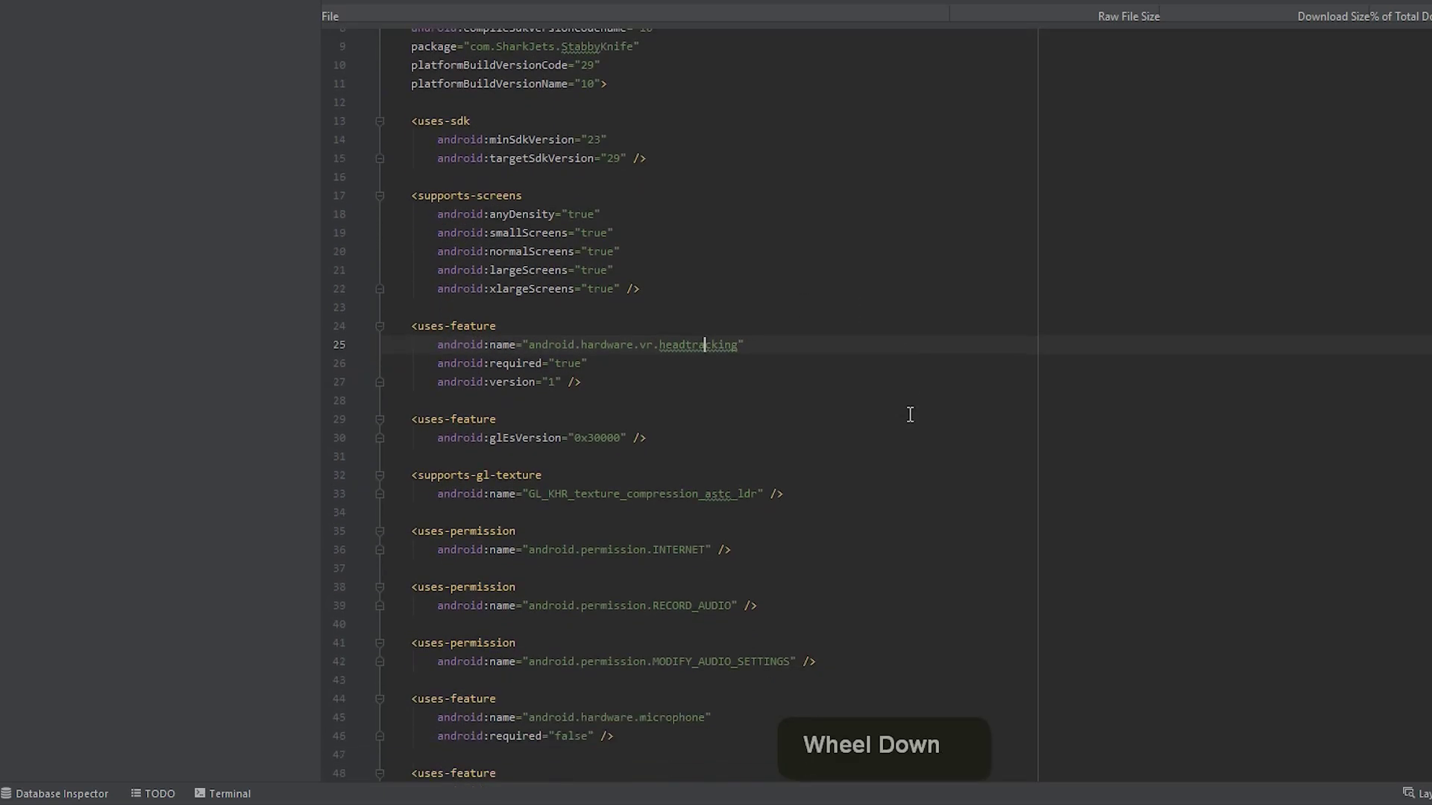
pyautogui.scroll(-10, 910, 415)
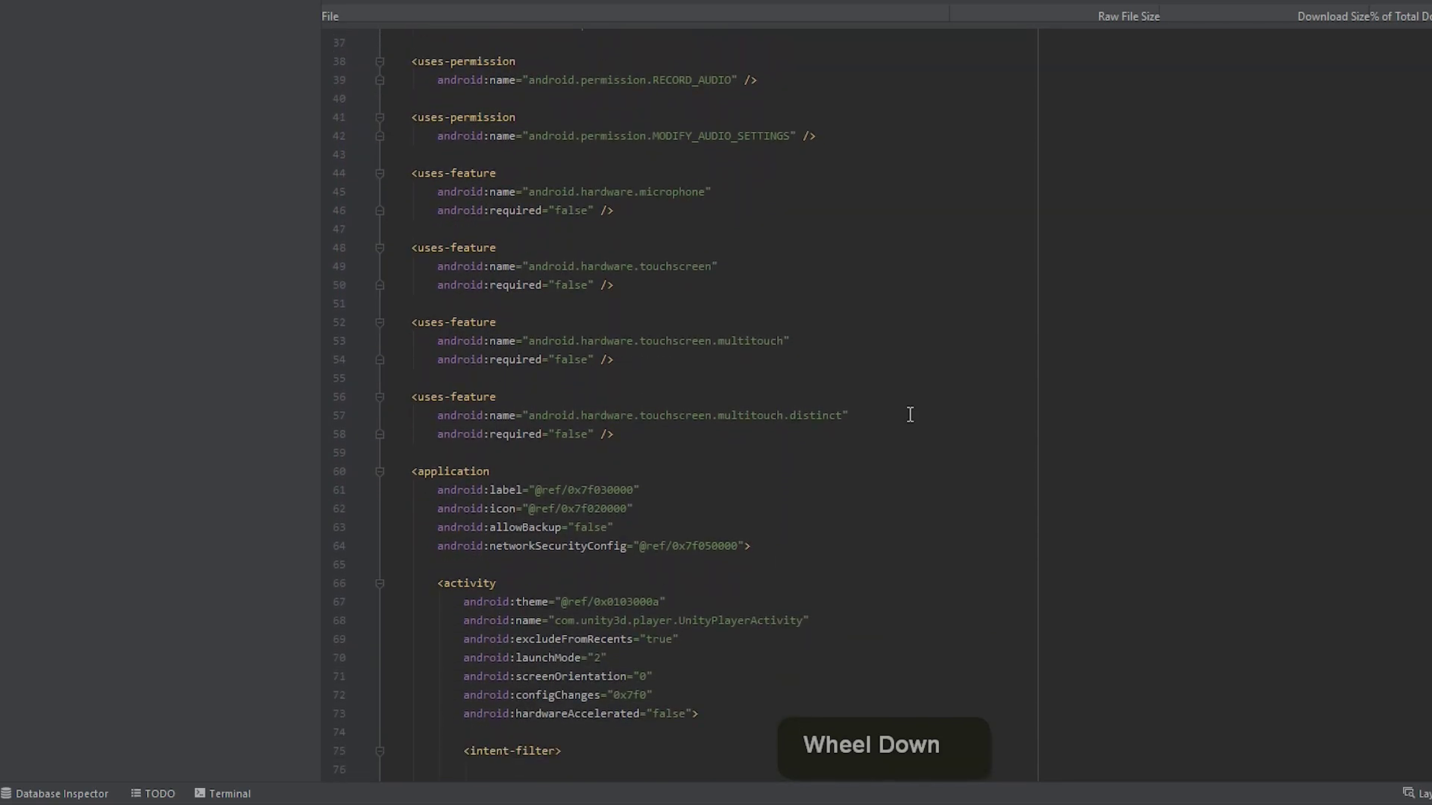
pyautogui.scroll(-1, 911, 414)
pyautogui.doubleClick(470, 113)
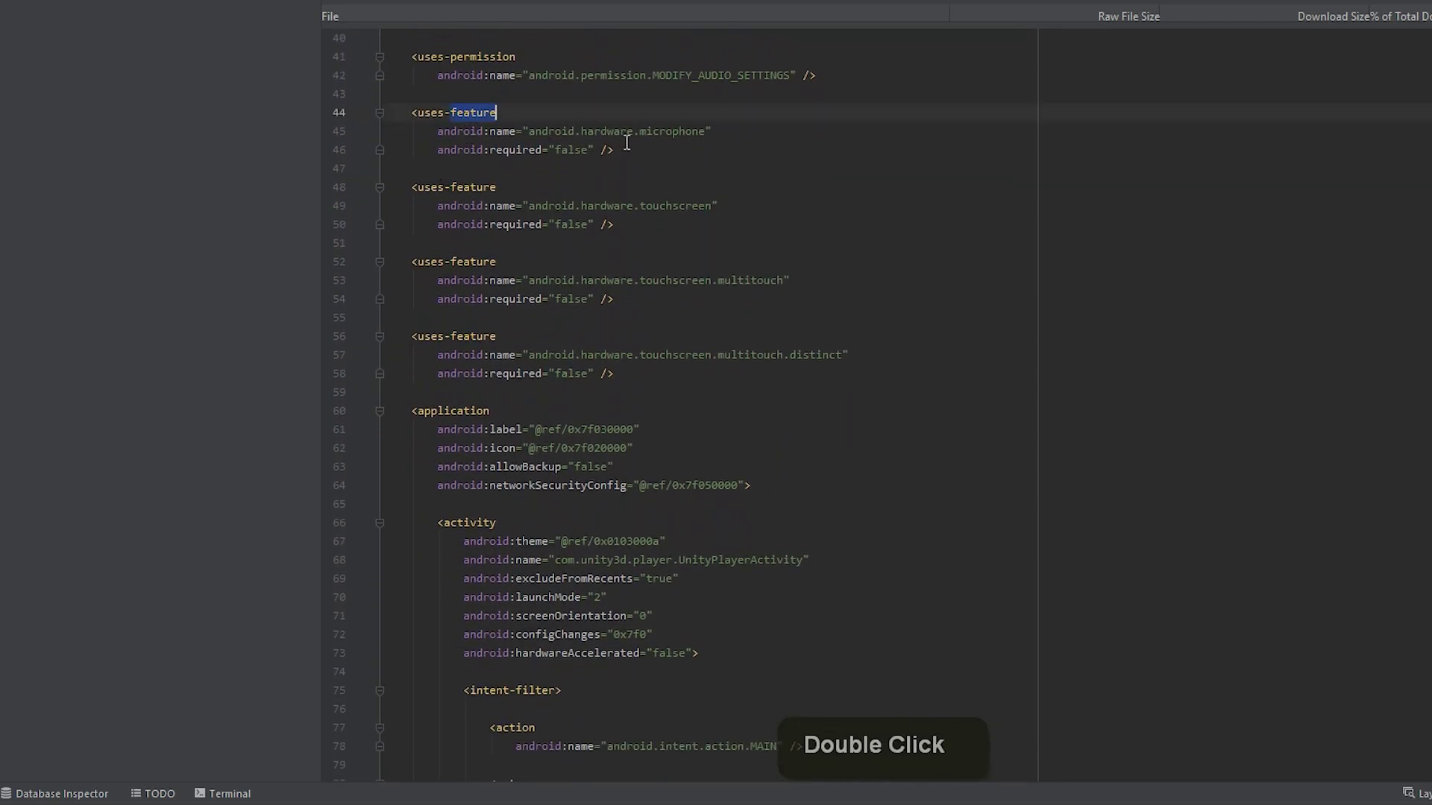
pyautogui.click(469, 188)
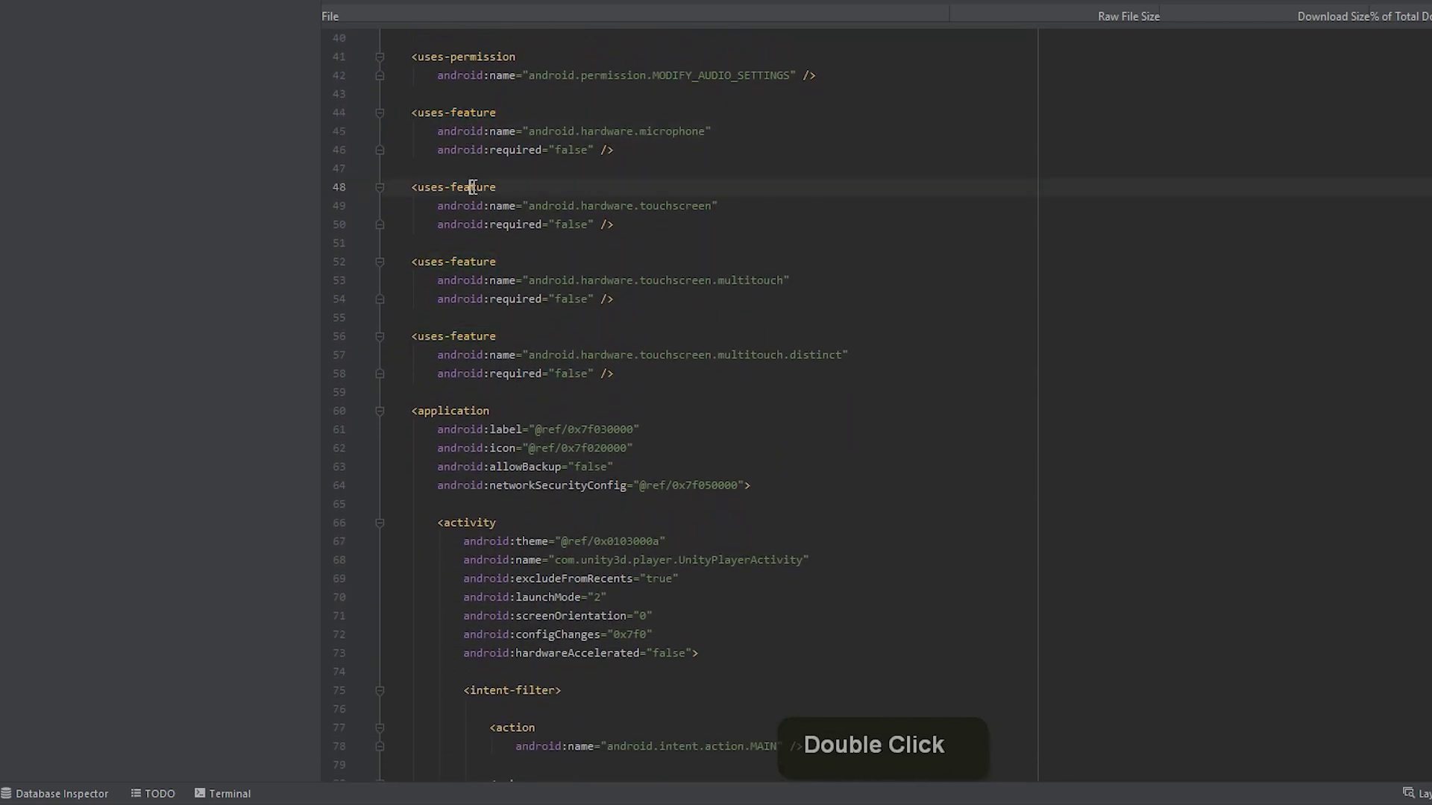
pyautogui.click(695, 208)
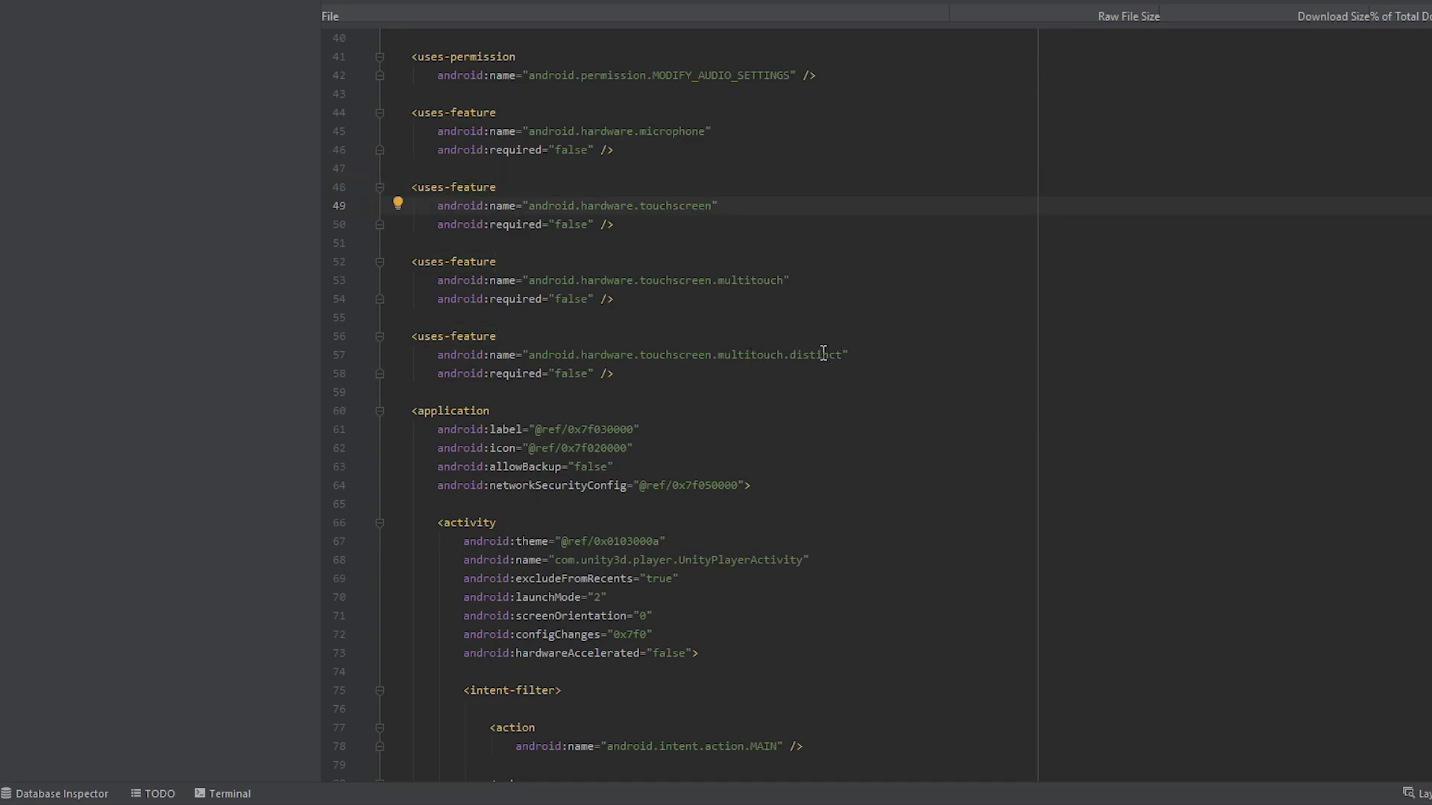
pyautogui.scroll(-7, 823, 352)
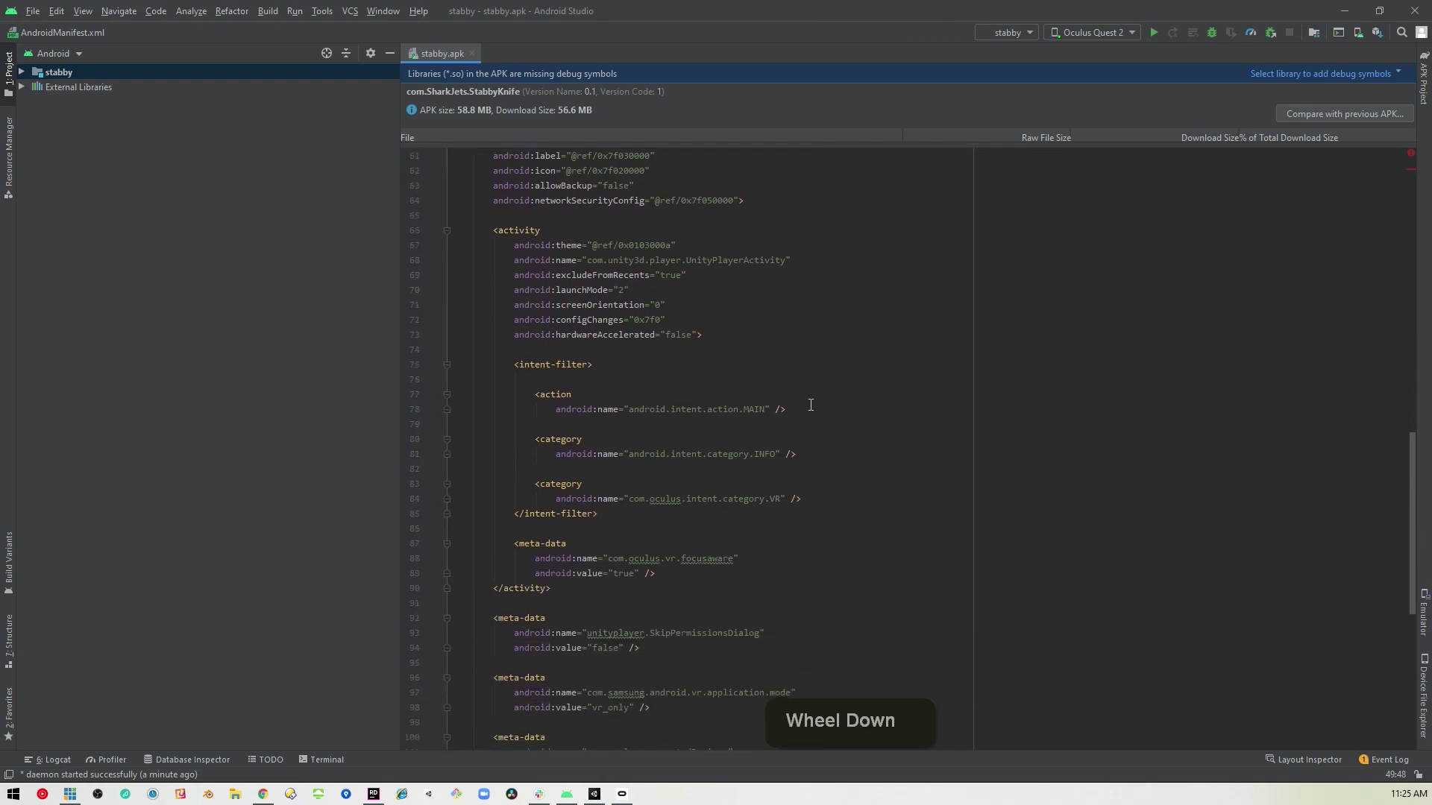
pyautogui.scroll(-10, 810, 405)
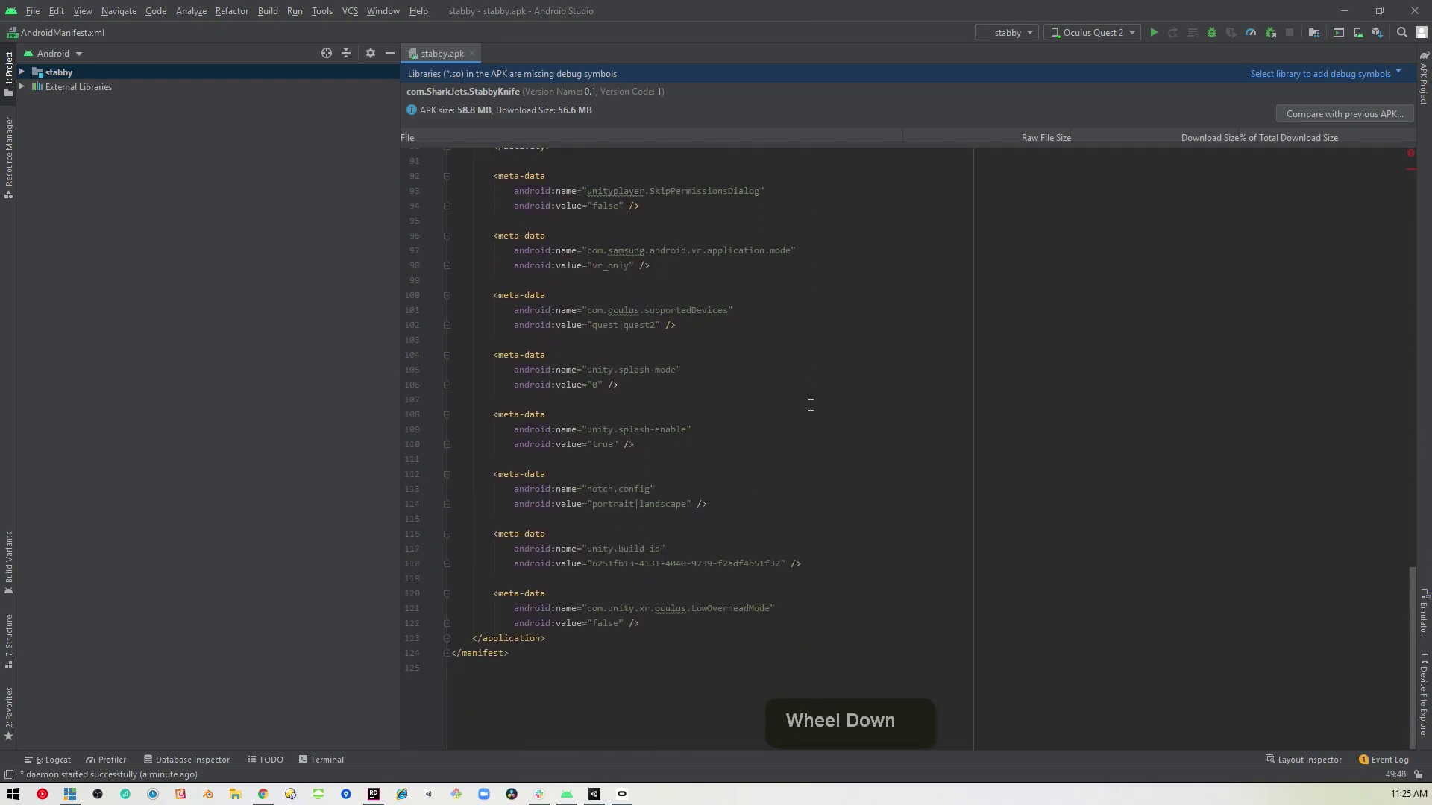
pyautogui.scroll(19, 811, 405)
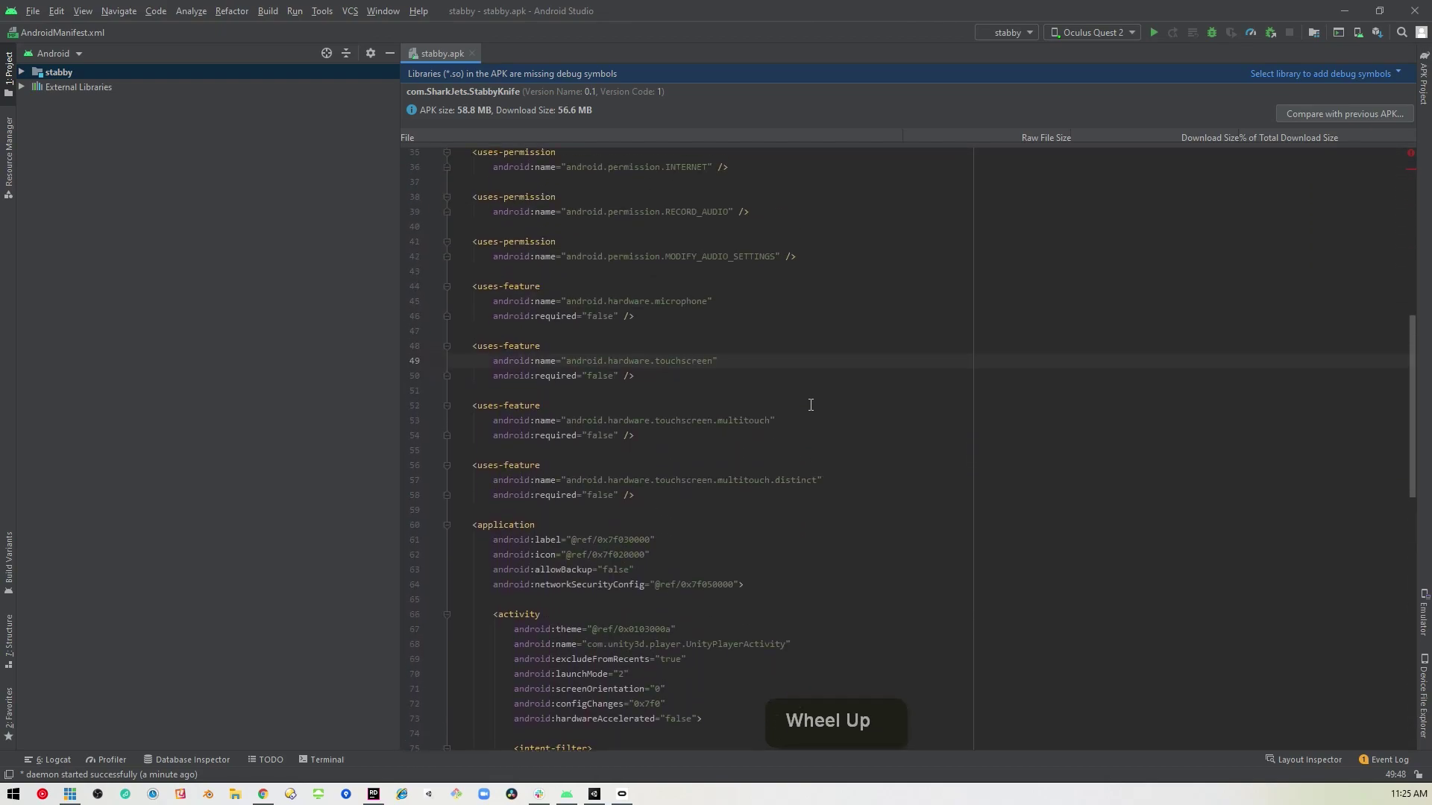
pyautogui.scroll(3, 811, 405)
pyautogui.scroll(1, 811, 405)
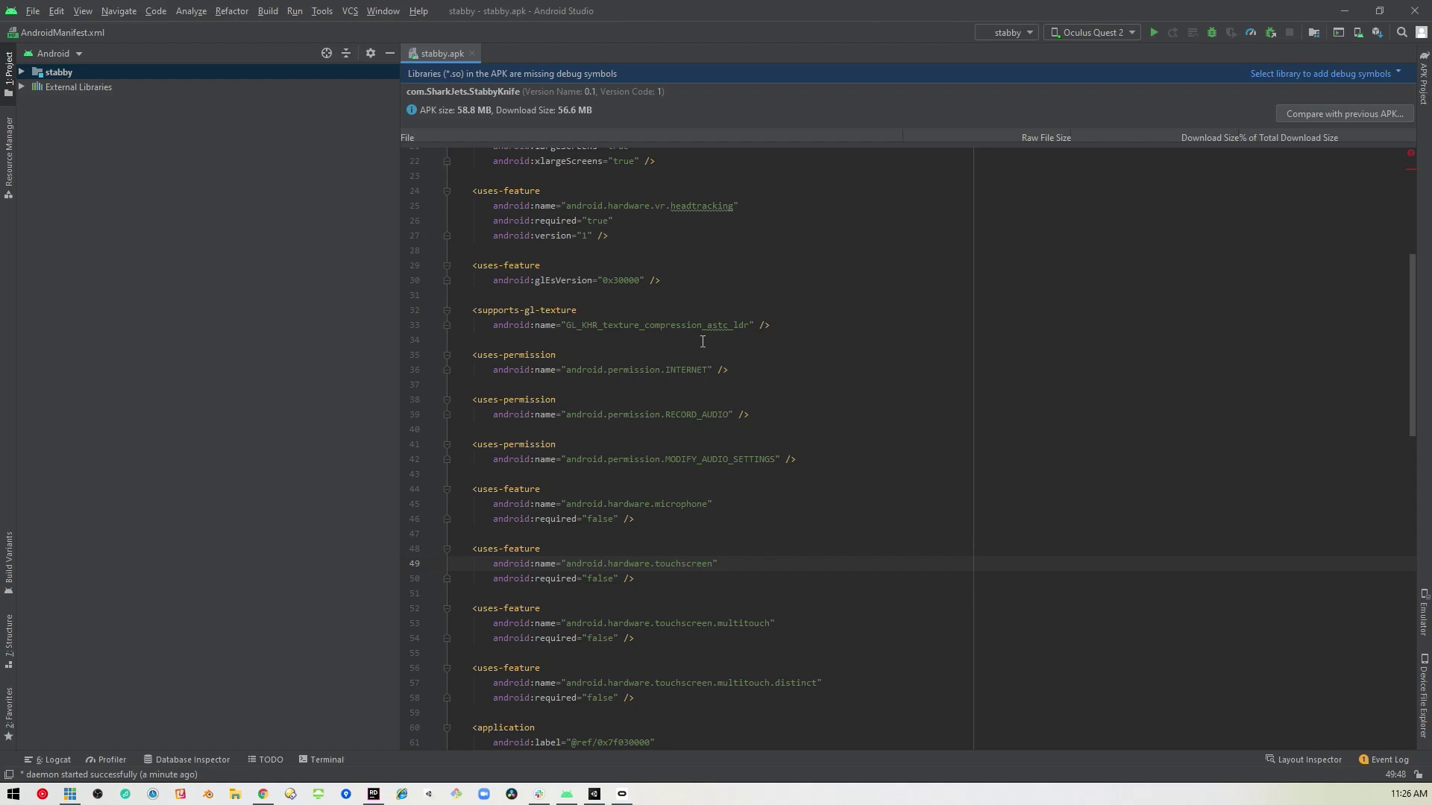
pyautogui.click(675, 504)
pyautogui.press('Left')
pyautogui.click(1345, 11)
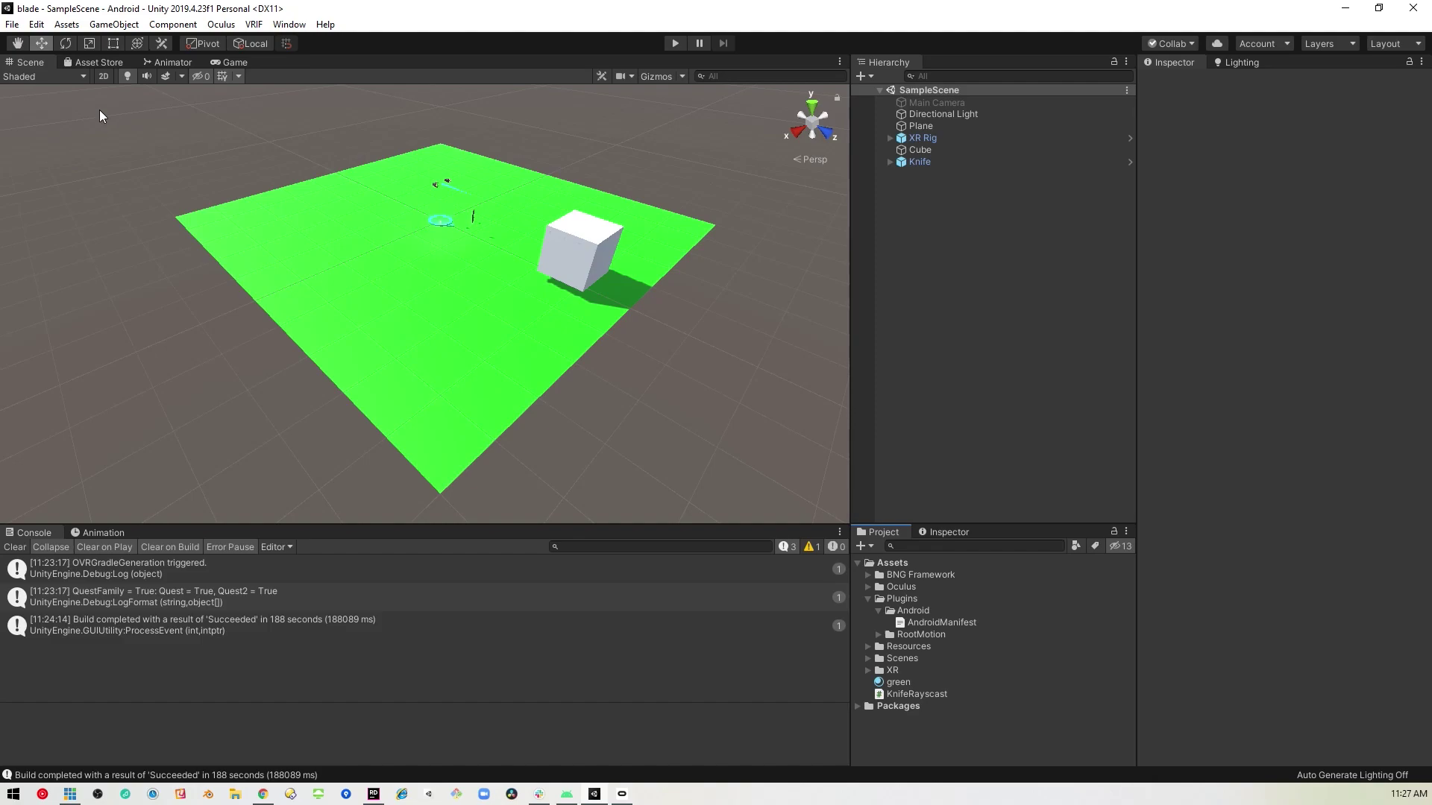
# Tick Export Project for the Android platform in Unity's Build Settings
pyautogui.click(12, 24)
pyautogui.click(66, 172)
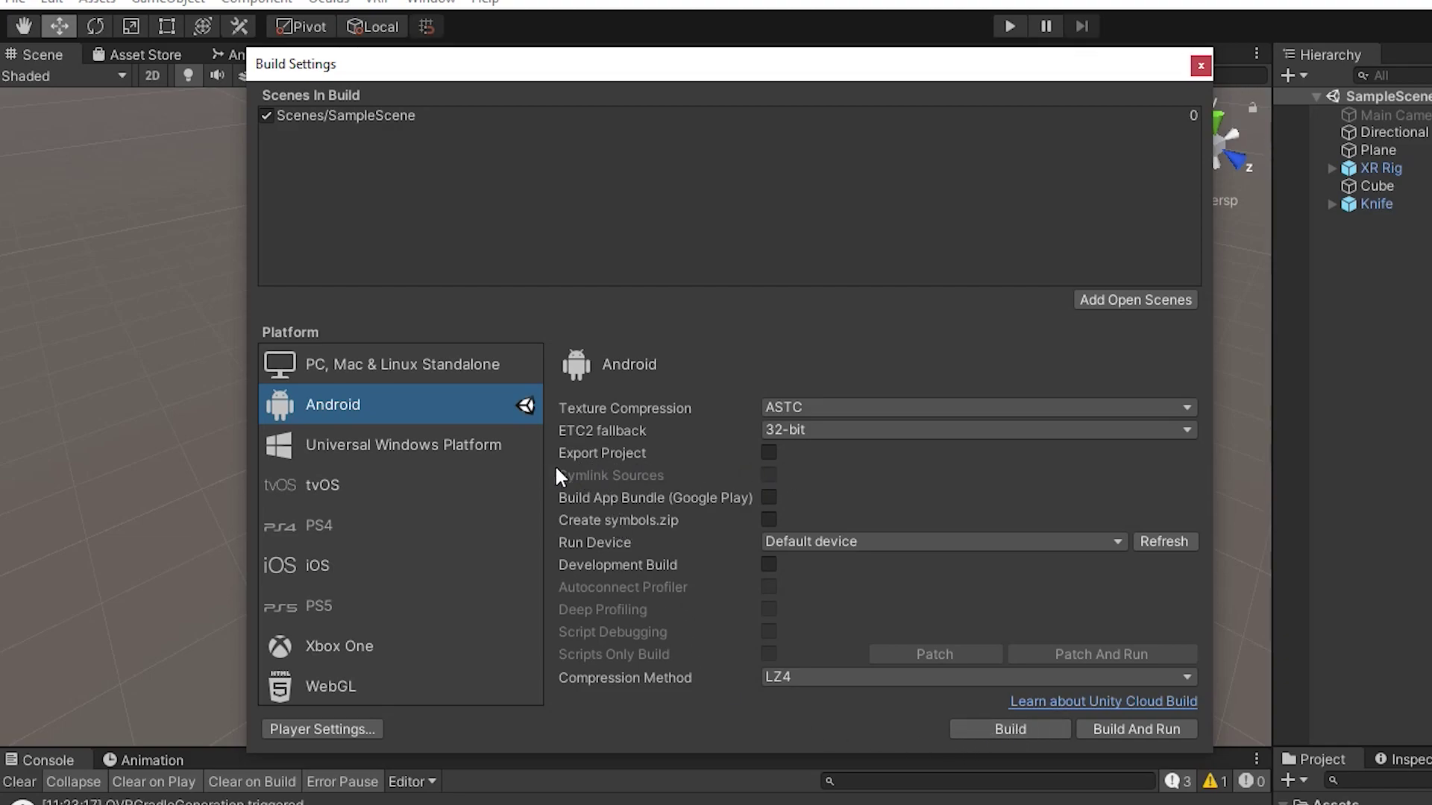
pyautogui.click(769, 453)
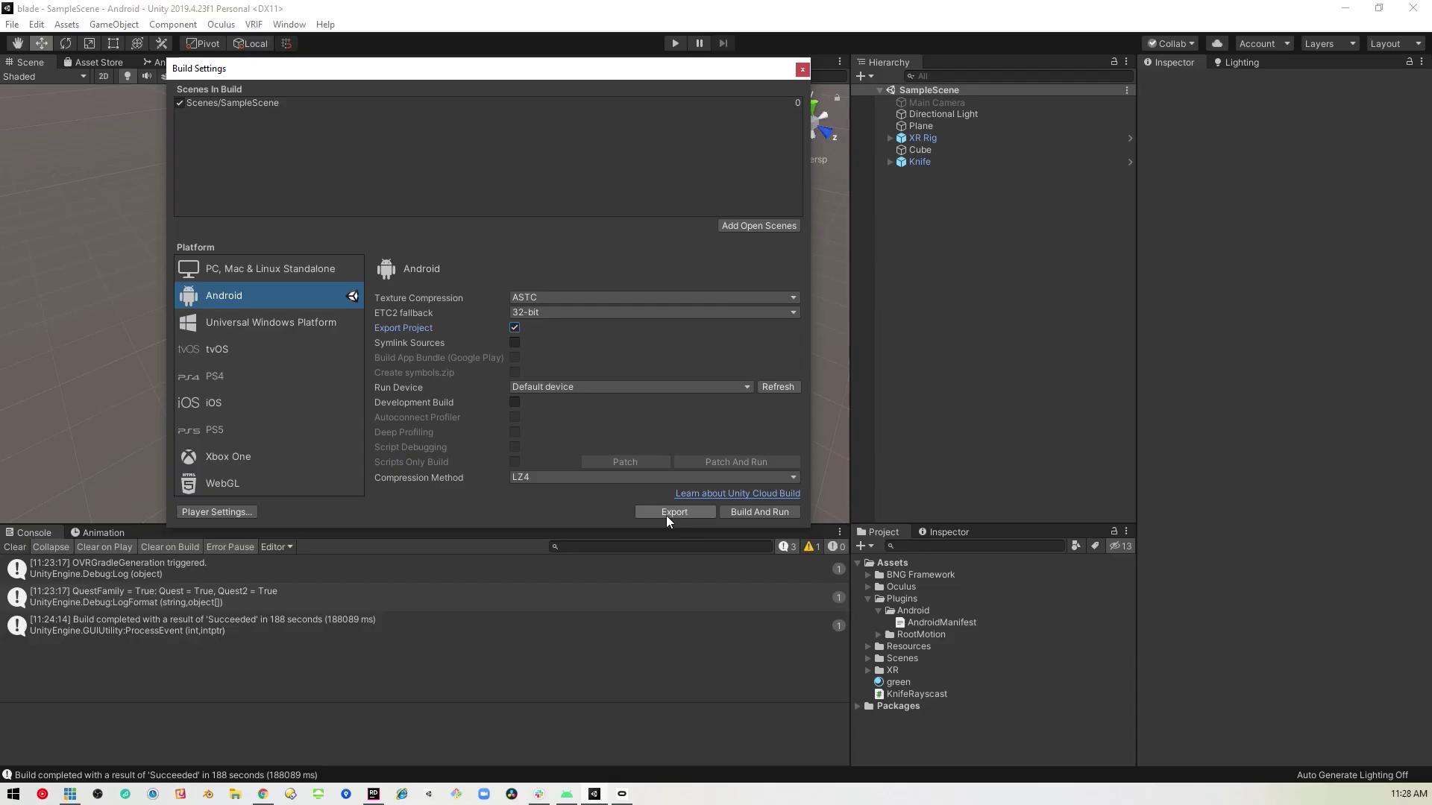
# Export the Android project into a newly created C:\stabby folder
pyautogui.click(1010, 728)
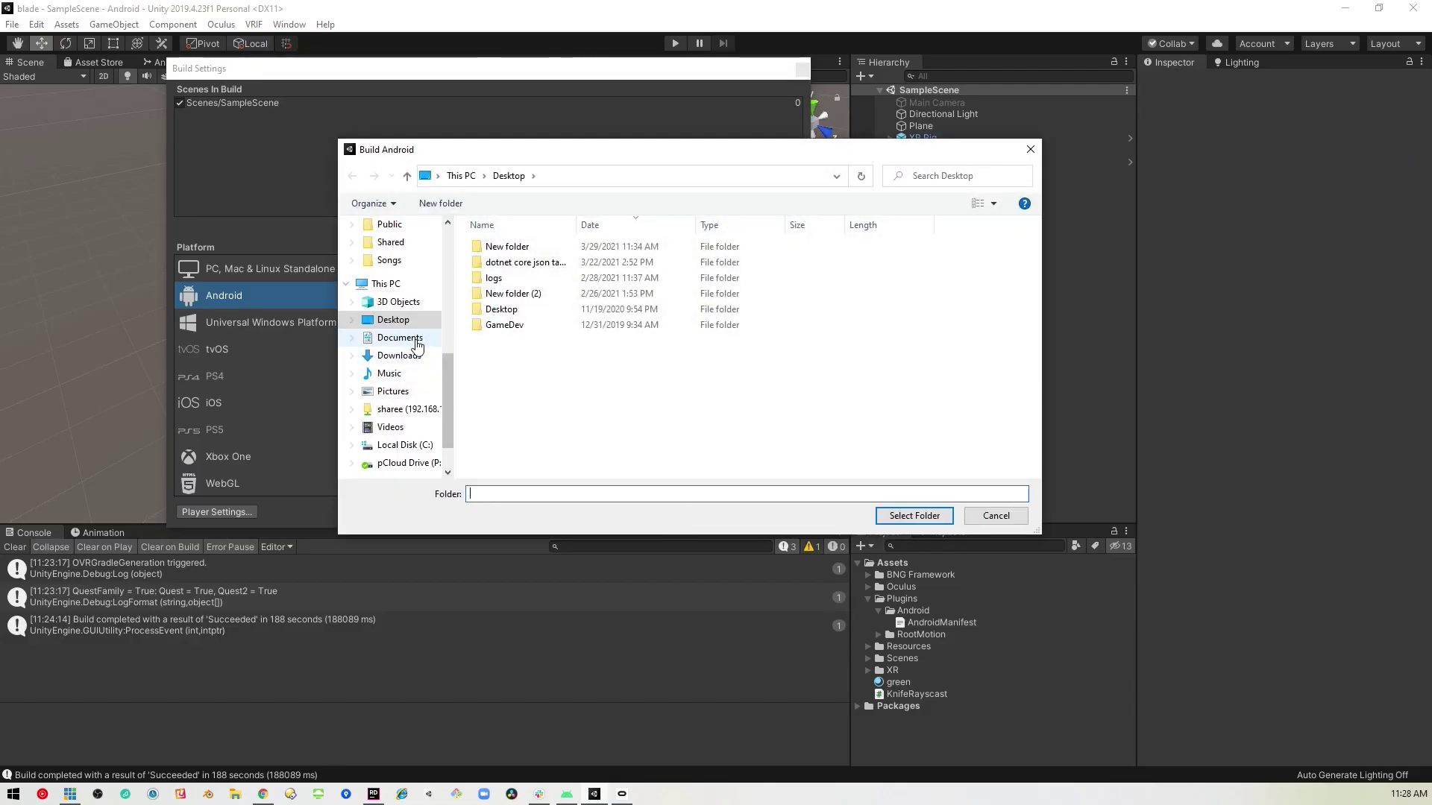
pyautogui.click(403, 446)
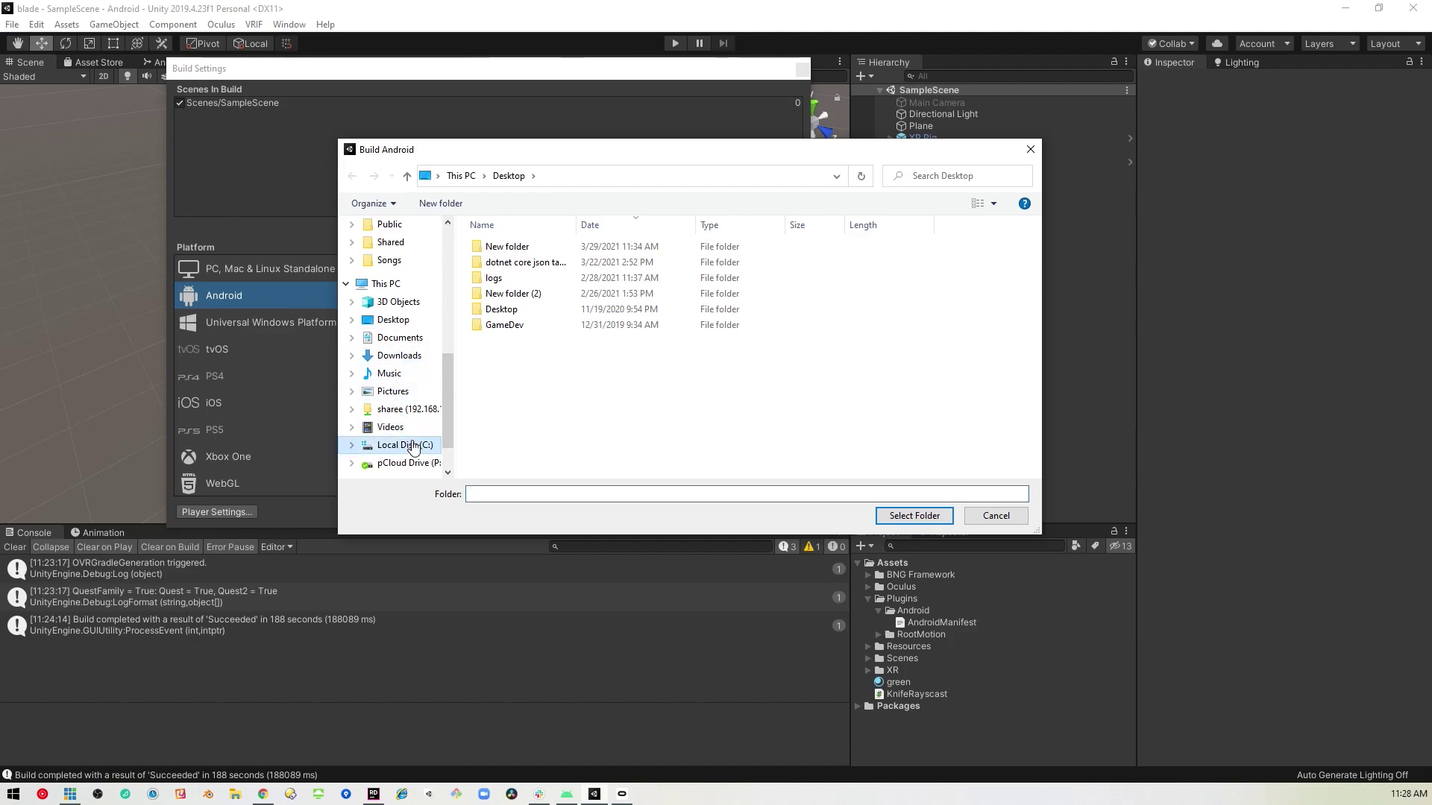
pyautogui.click(442, 204)
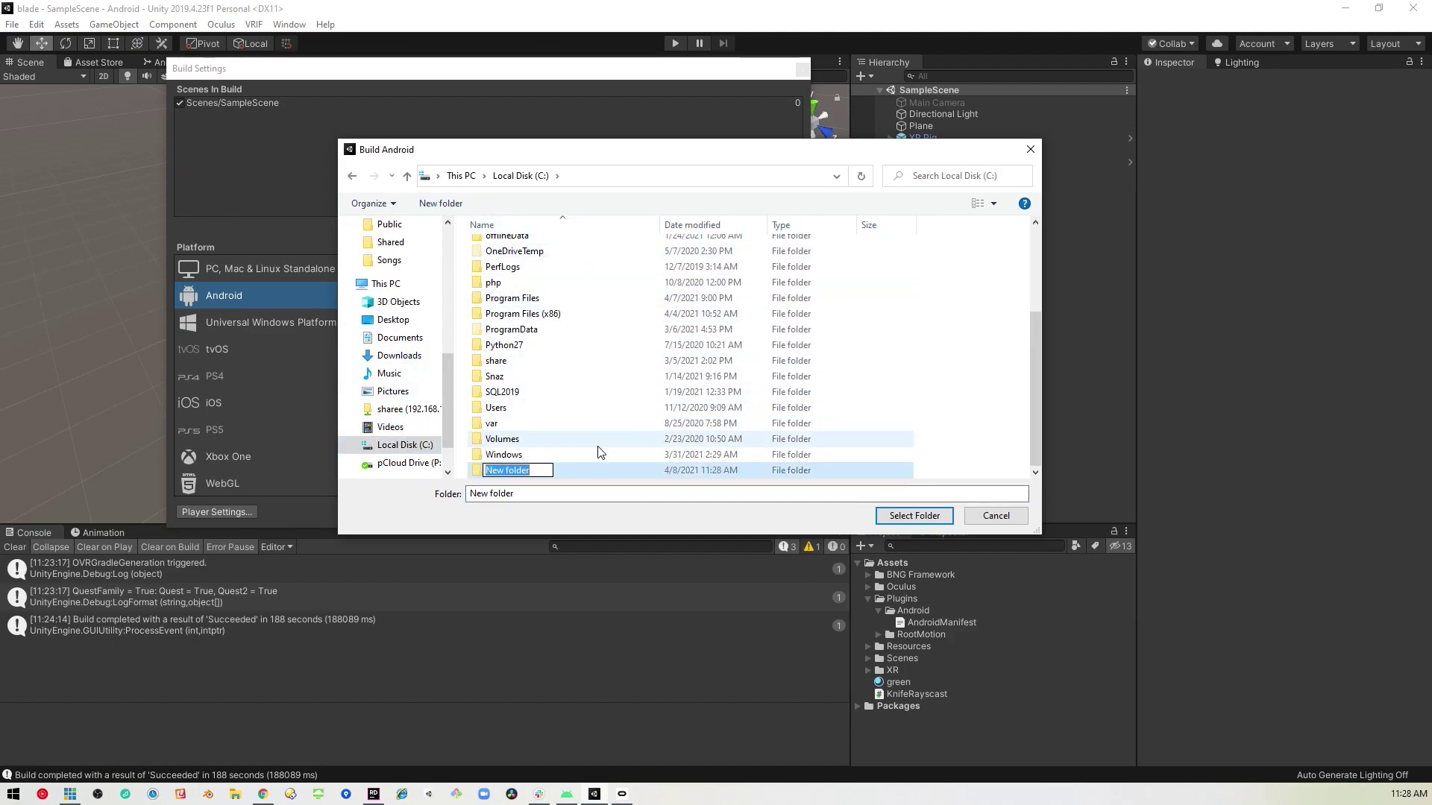
pyautogui.write('stabby')
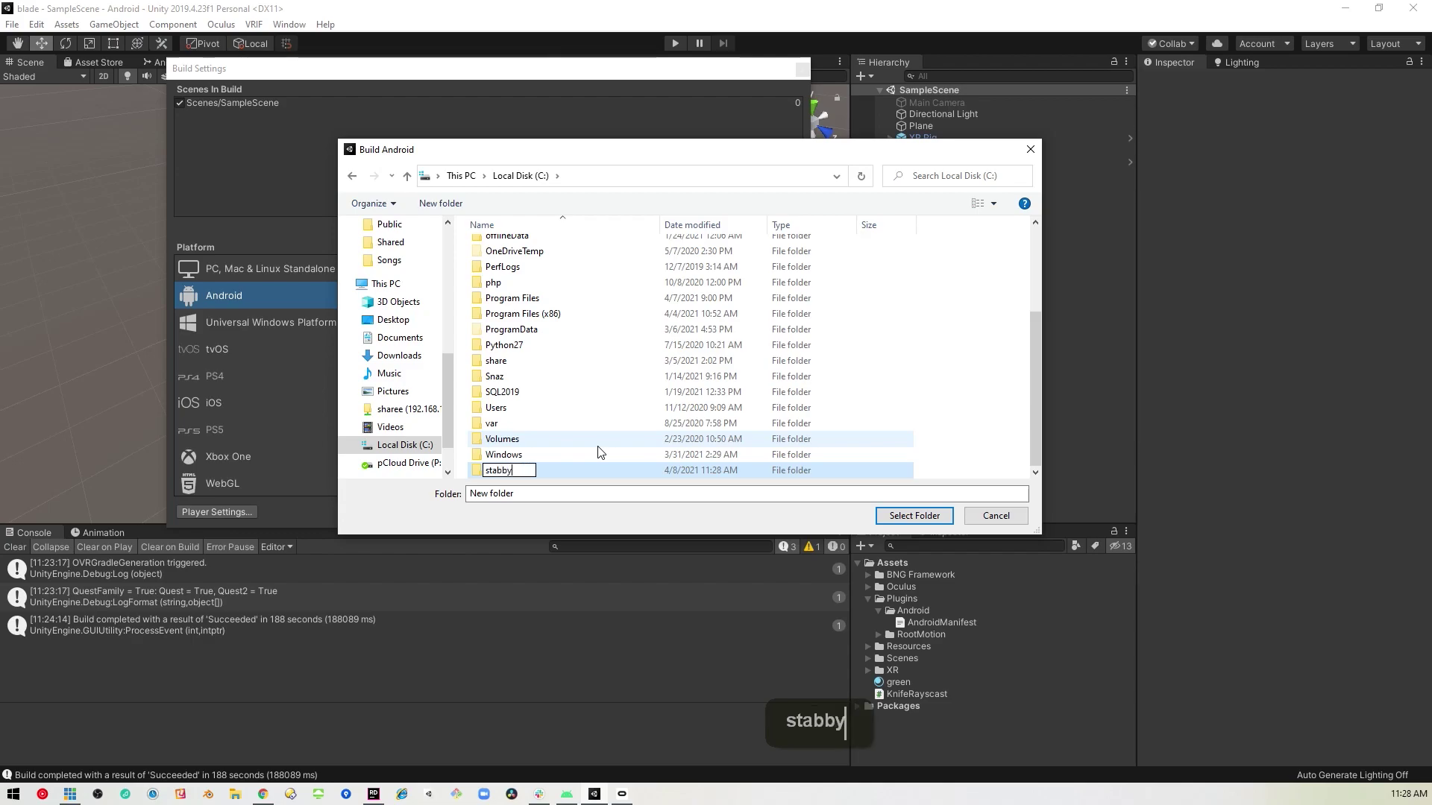
pyautogui.press('Return')
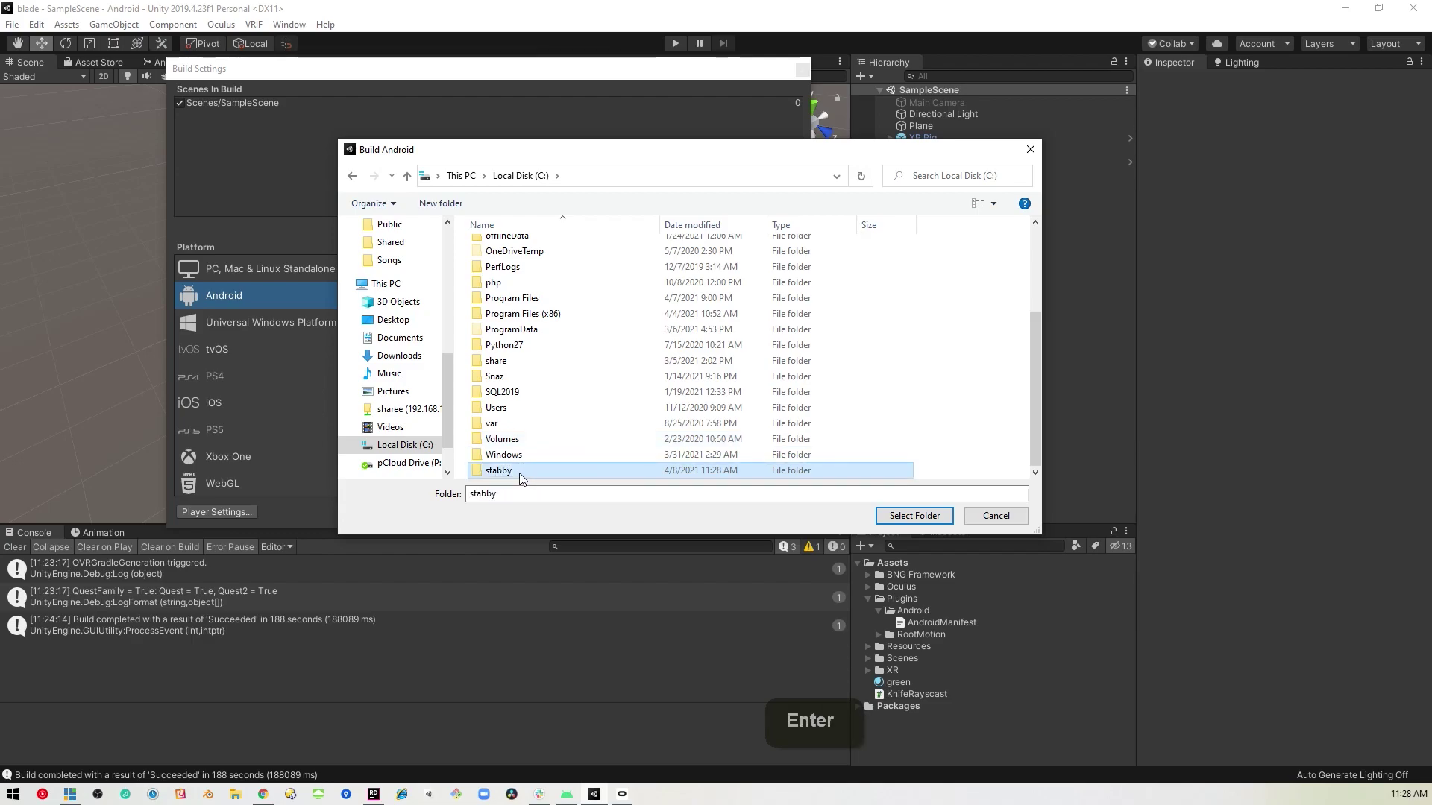
pyautogui.doubleClick(519, 472)
pyautogui.click(914, 516)
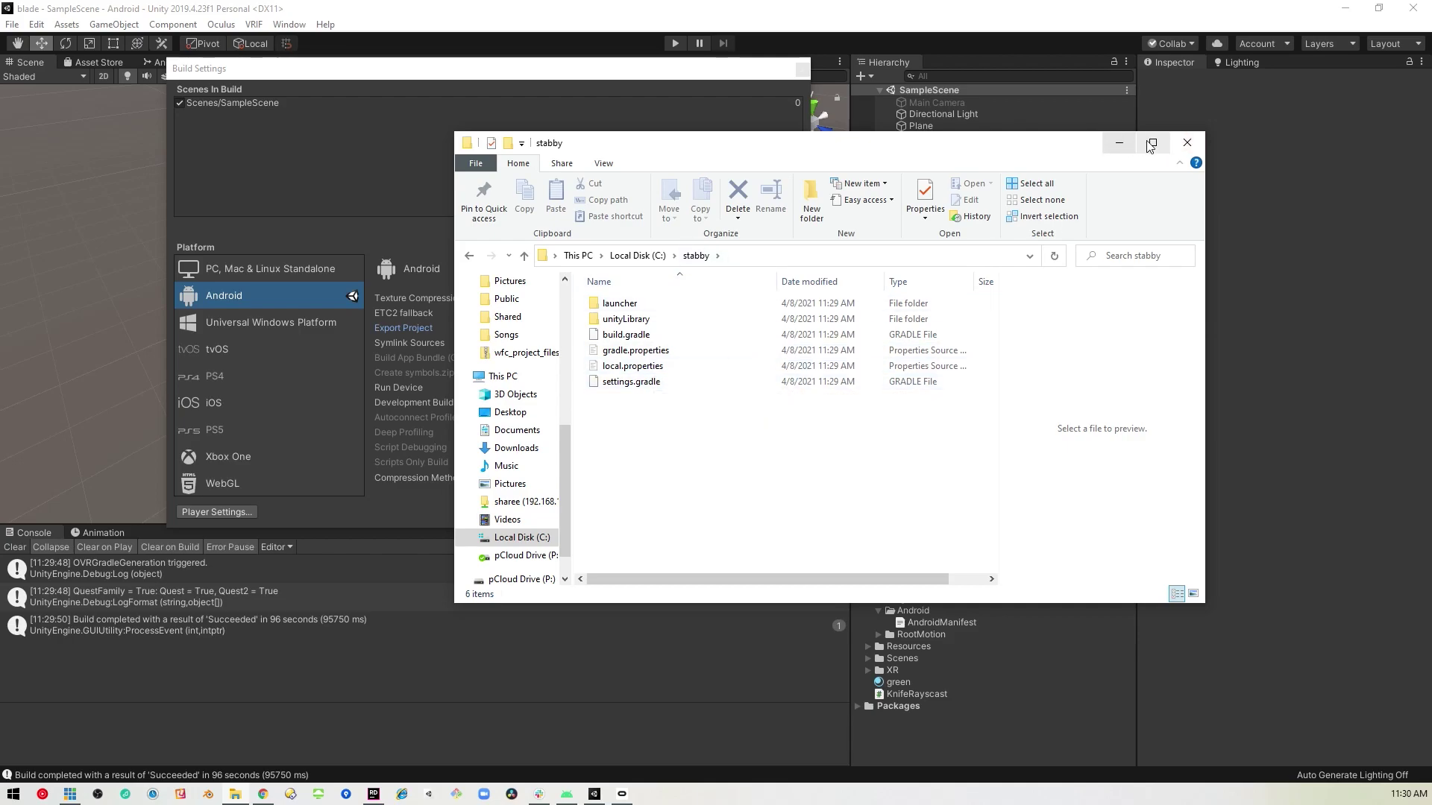
# Close the exported-folder Explorer window and Build Settings, then bring up Player project settings
pyautogui.click(1188, 143)
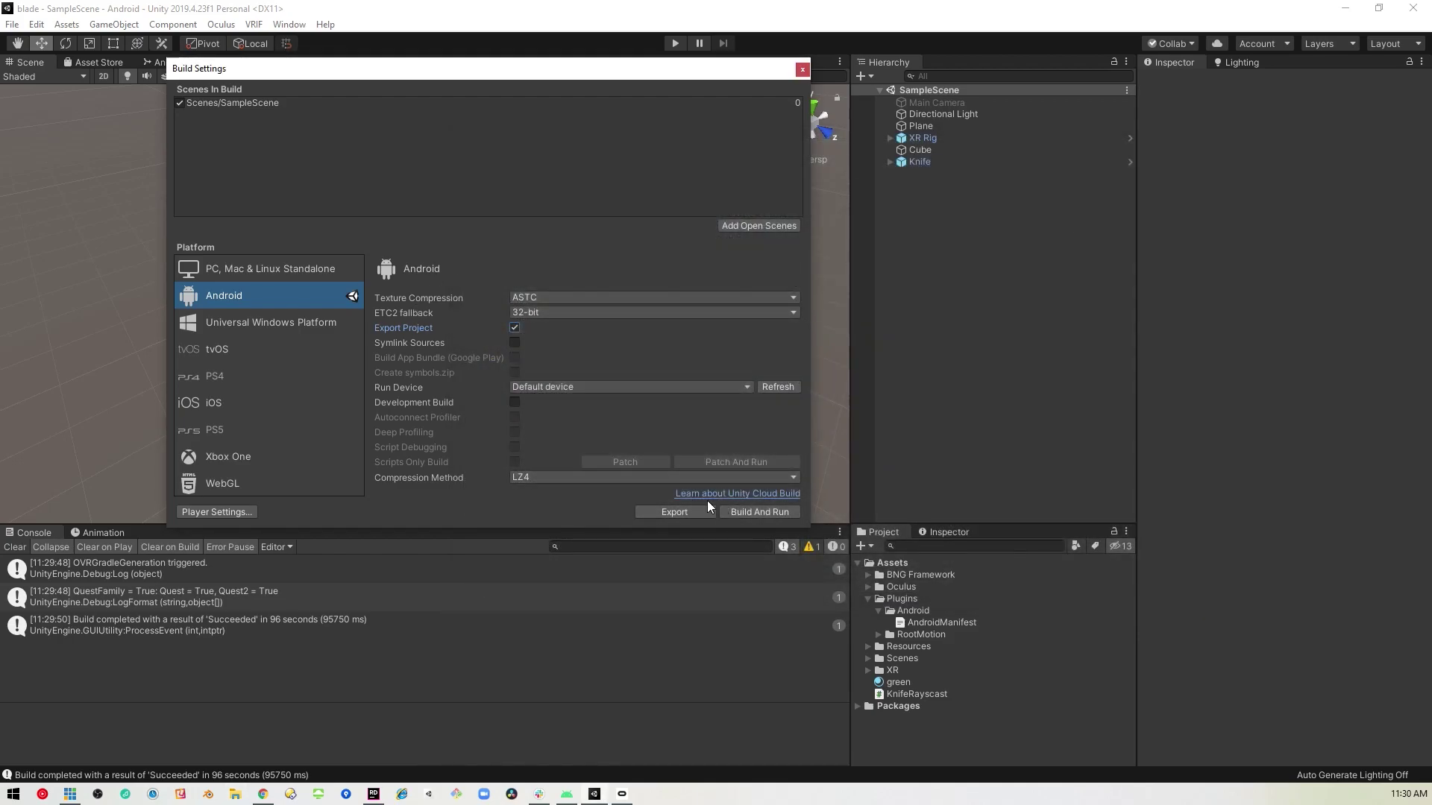
pyautogui.doubleClick(803, 65)
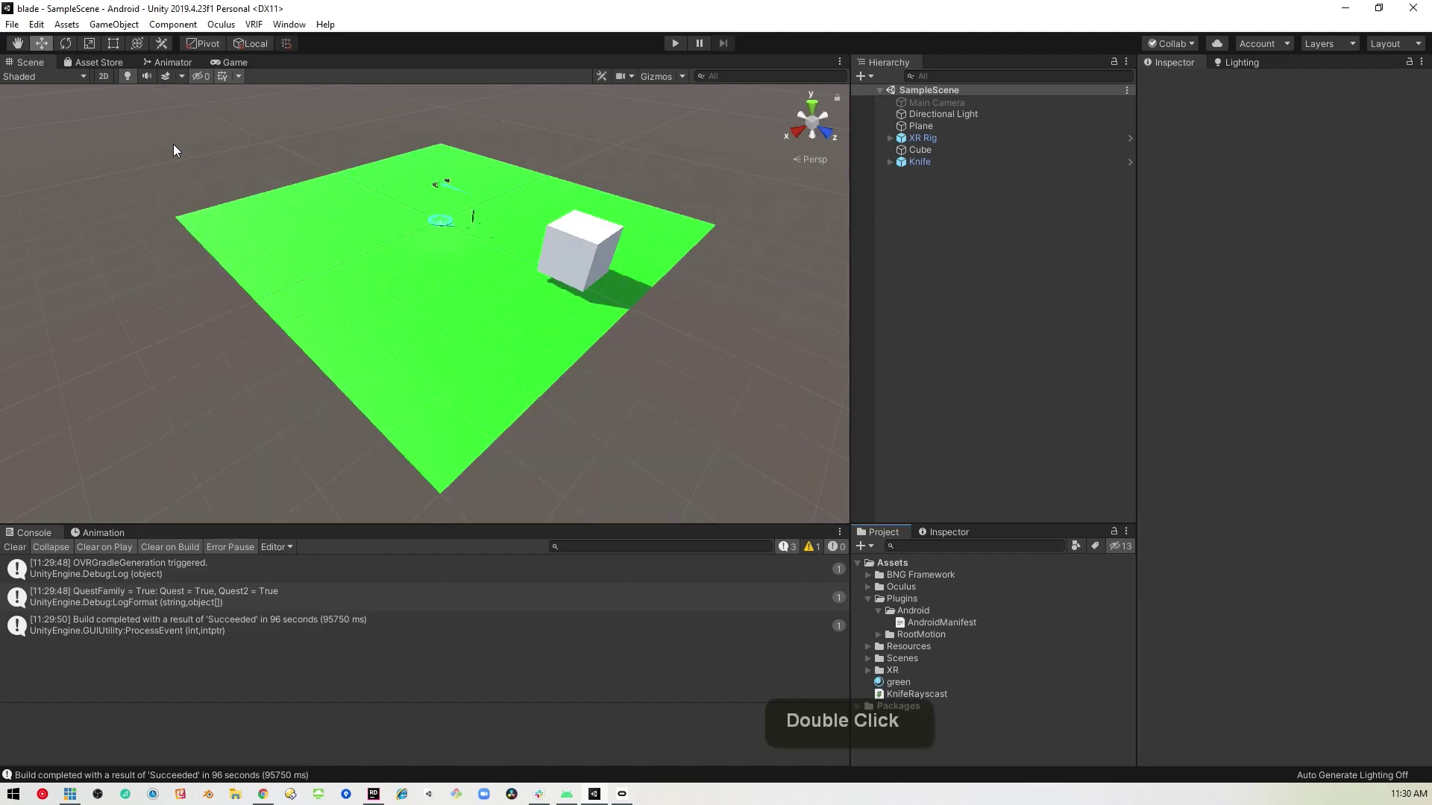
pyautogui.click(37, 29)
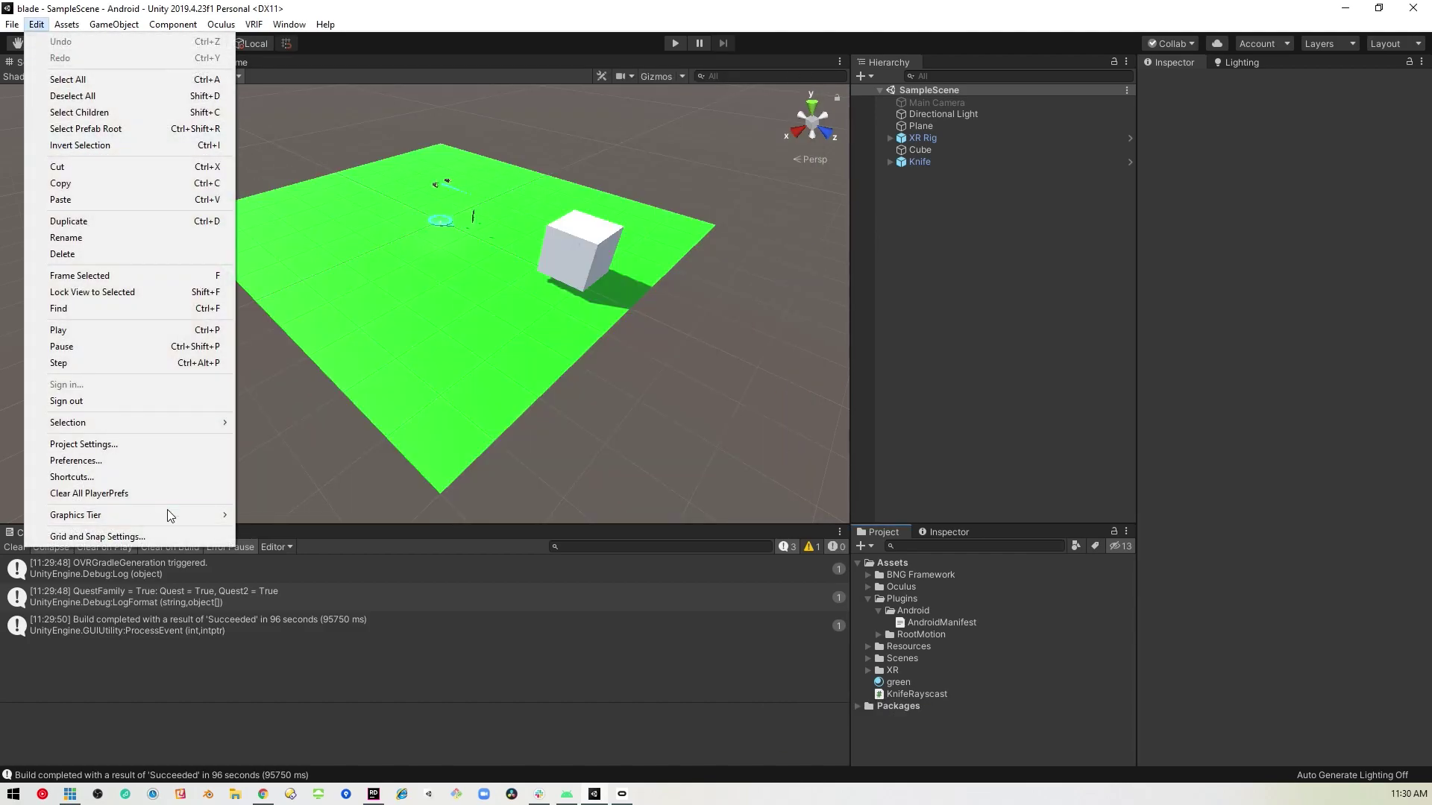
pyautogui.click(141, 446)
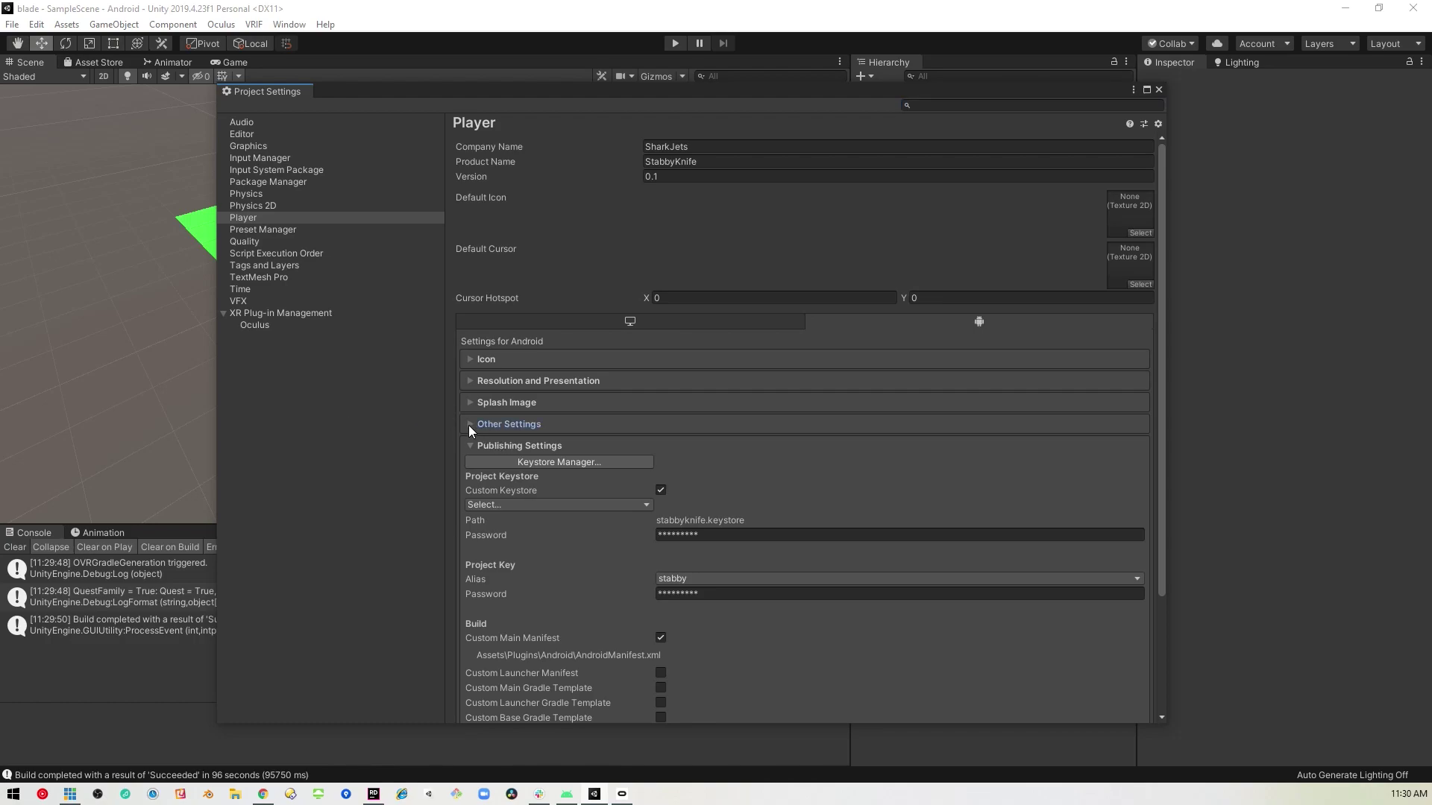
# Check Player identification: version 0.1, bundle code 1, minimum API Android 6.0 (level 23)
pyautogui.click(468, 425)
pyautogui.scroll(-3, 587, 460)
pyautogui.scroll(-3, 587, 460)
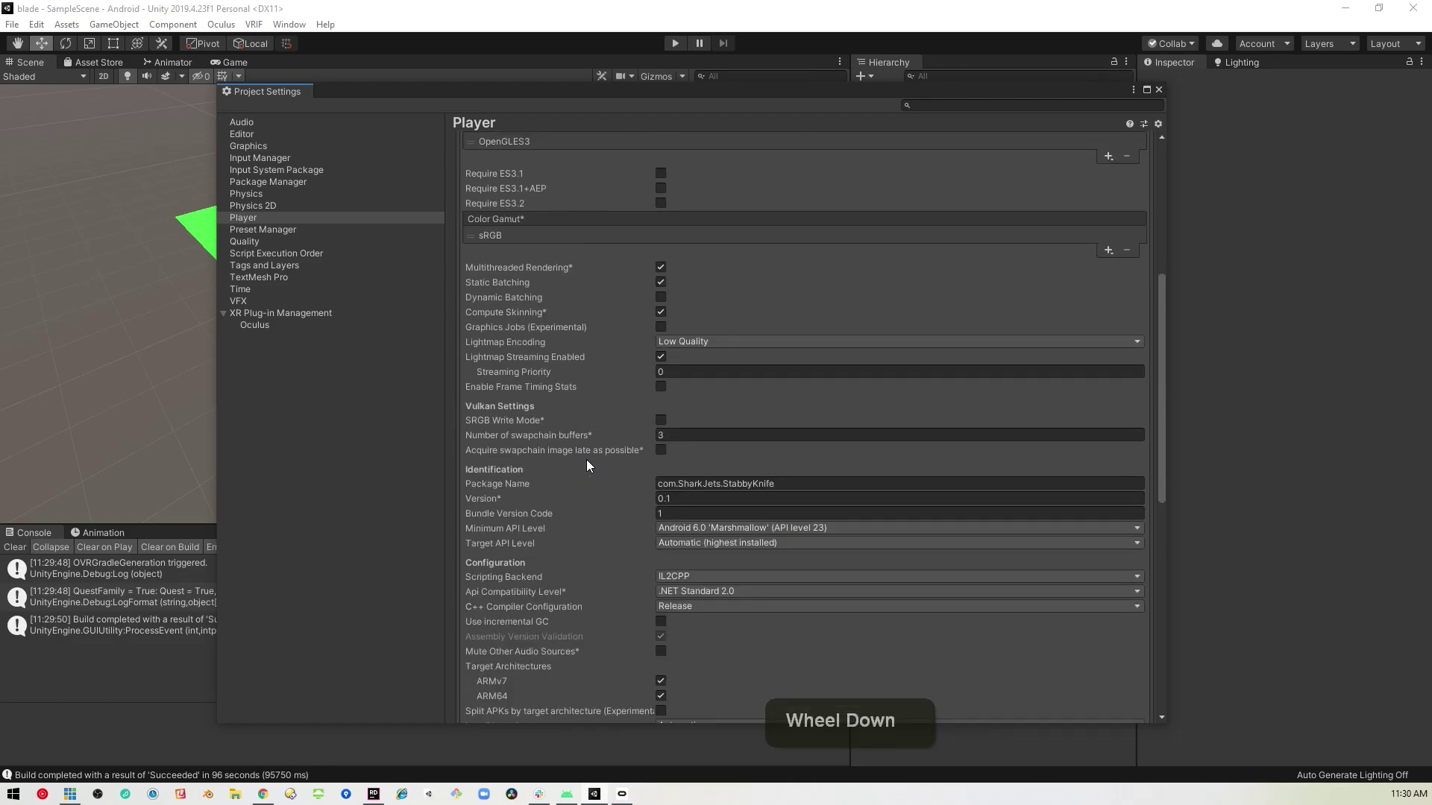
pyautogui.click(705, 497)
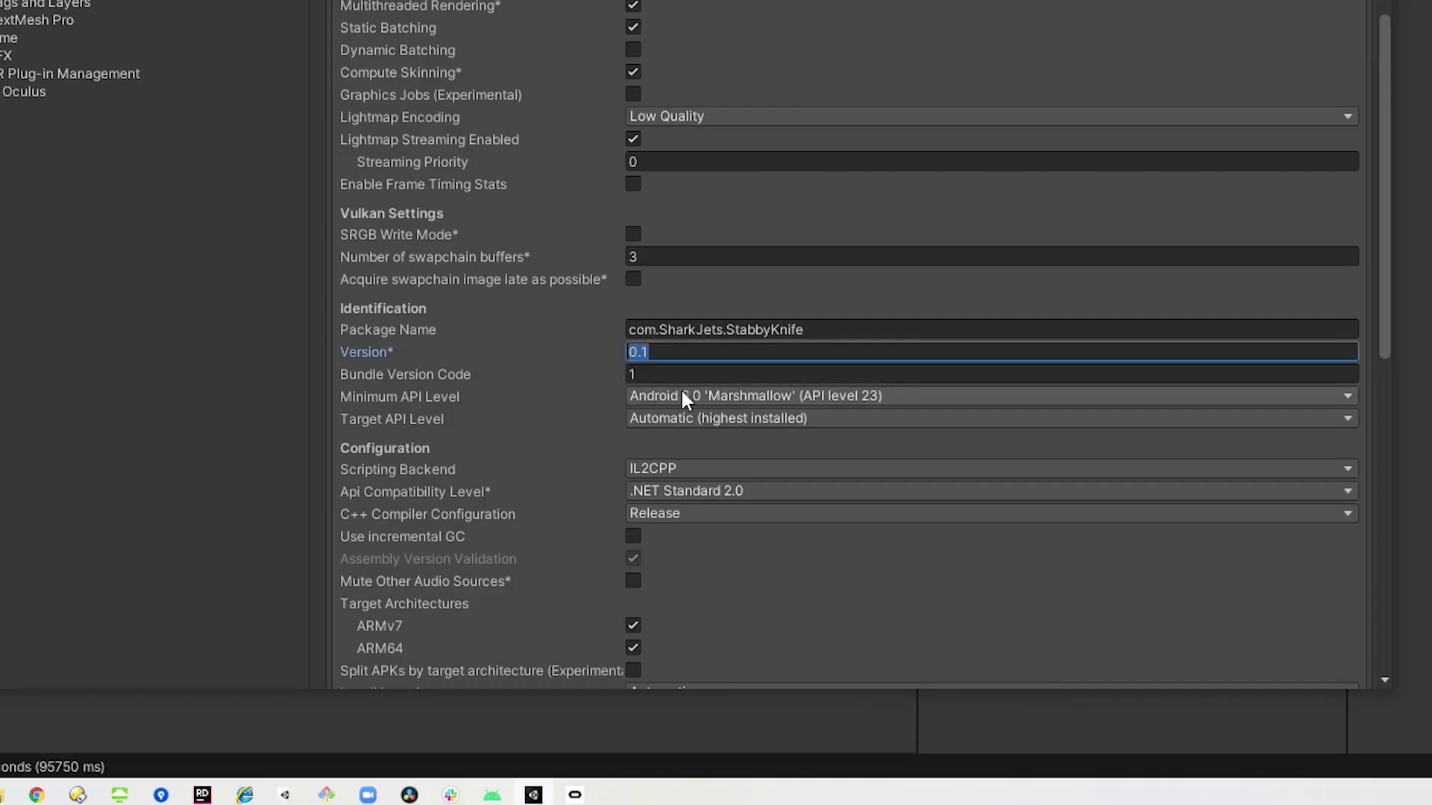
pyautogui.click(688, 375)
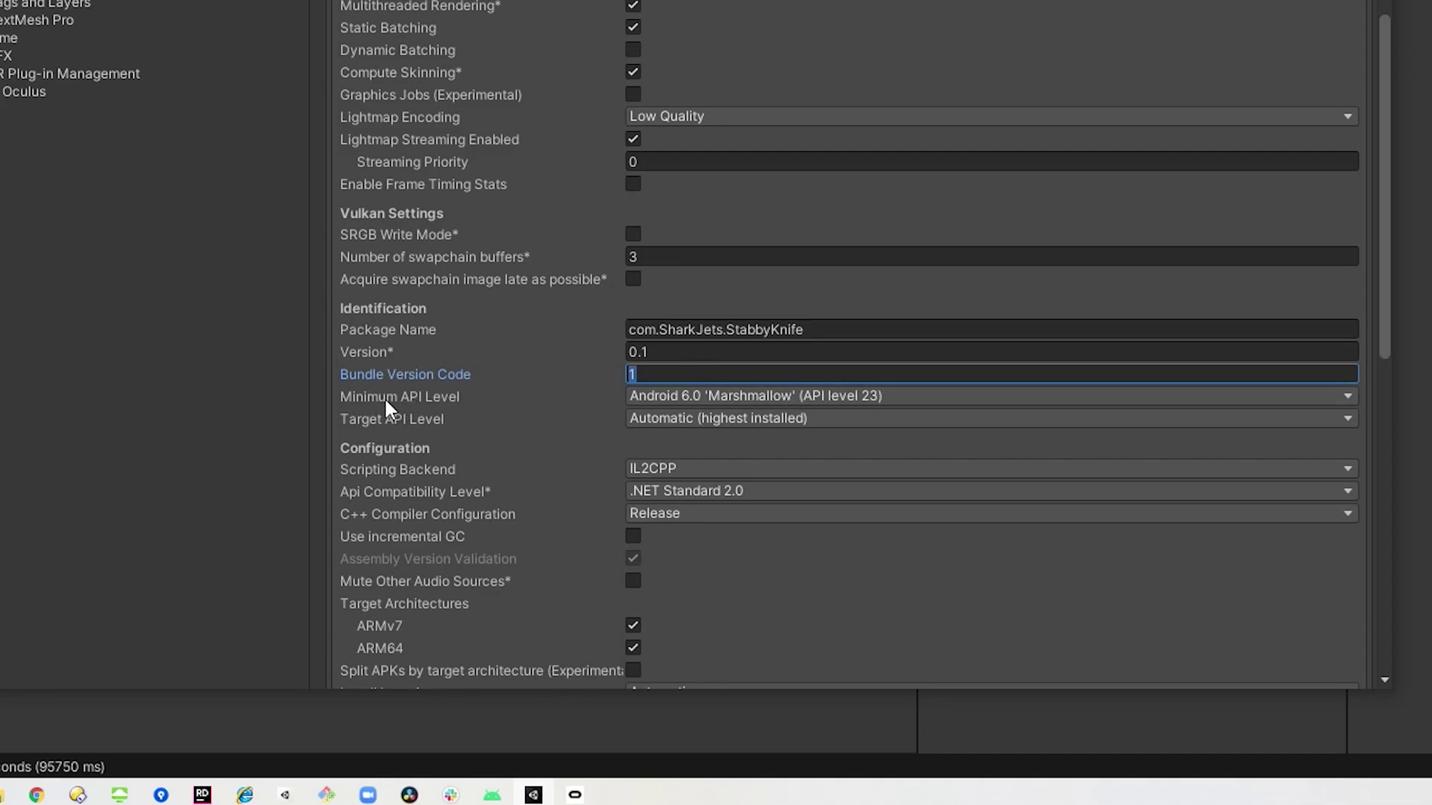
pyautogui.click(957, 396)
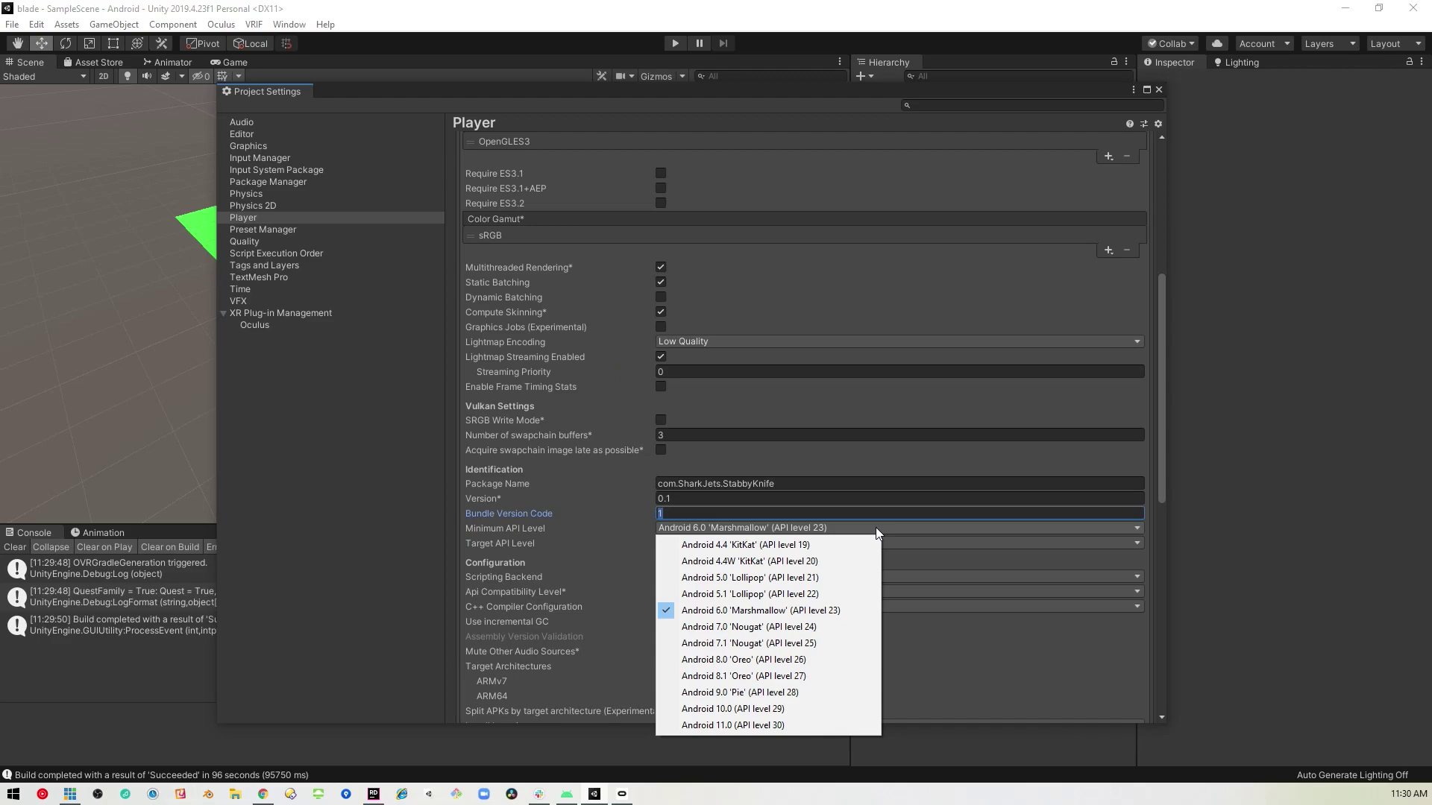
pyautogui.click(875, 526)
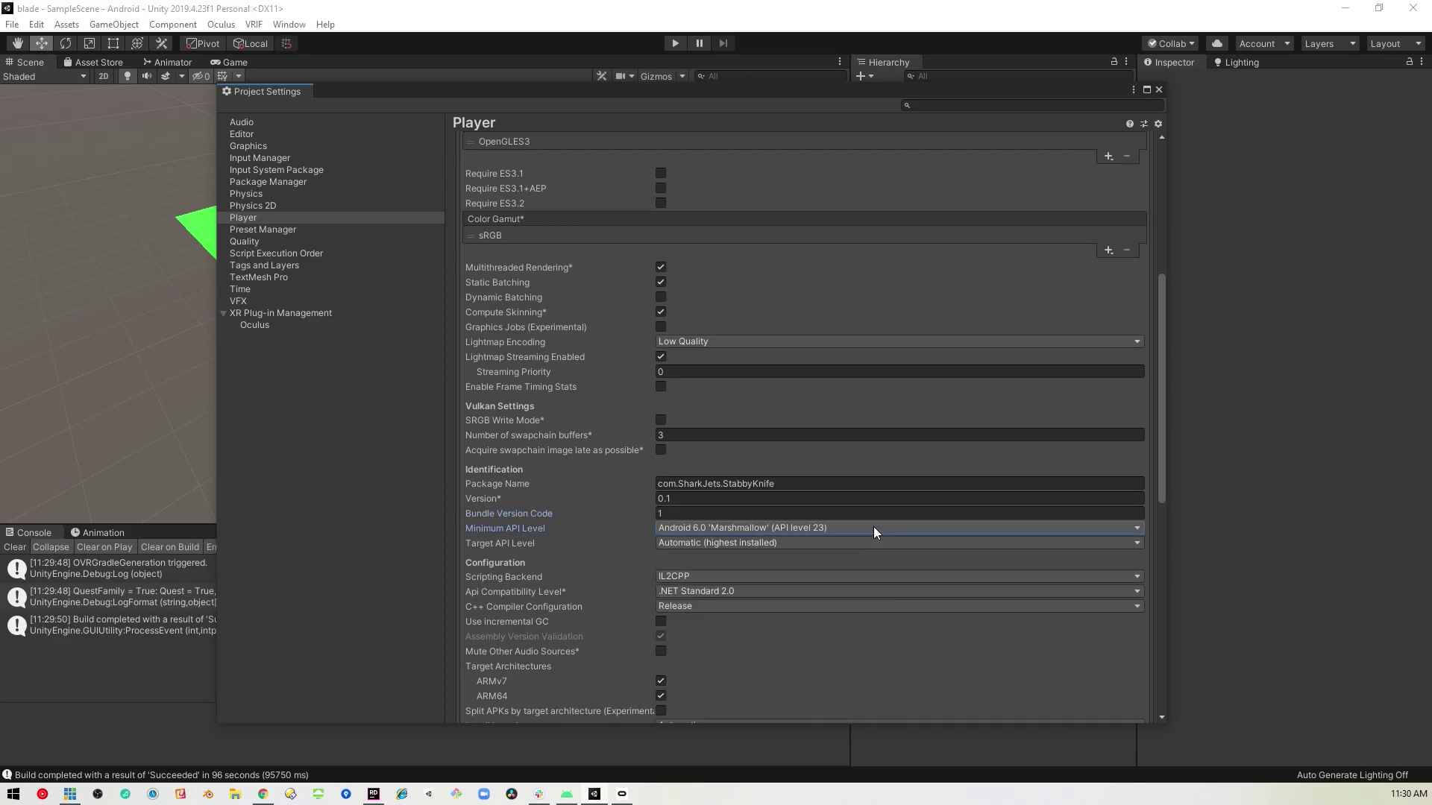
pyautogui.click(1160, 90)
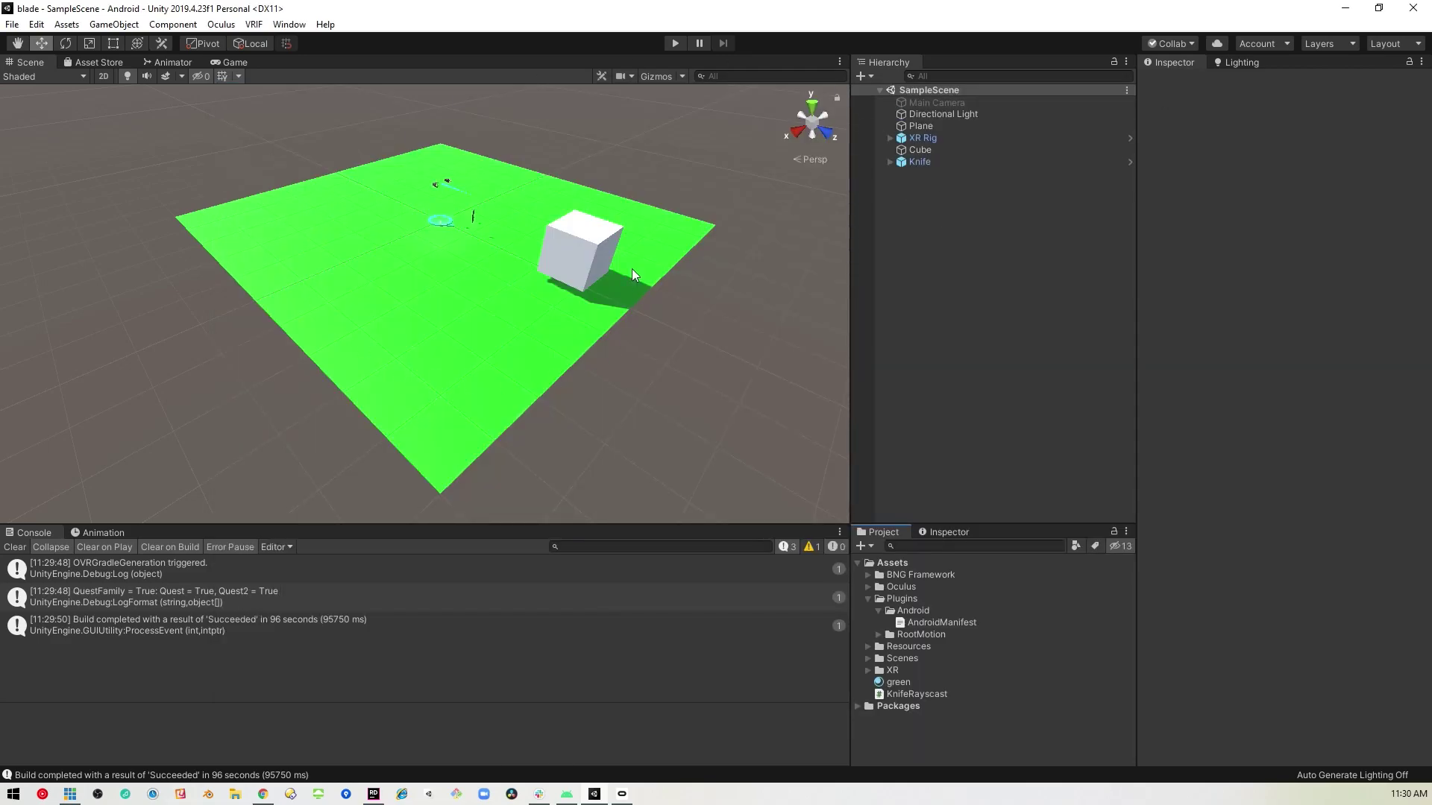
# In Android Studio, close the stabby.apk view and the current APK project
pyautogui.click(566, 794)
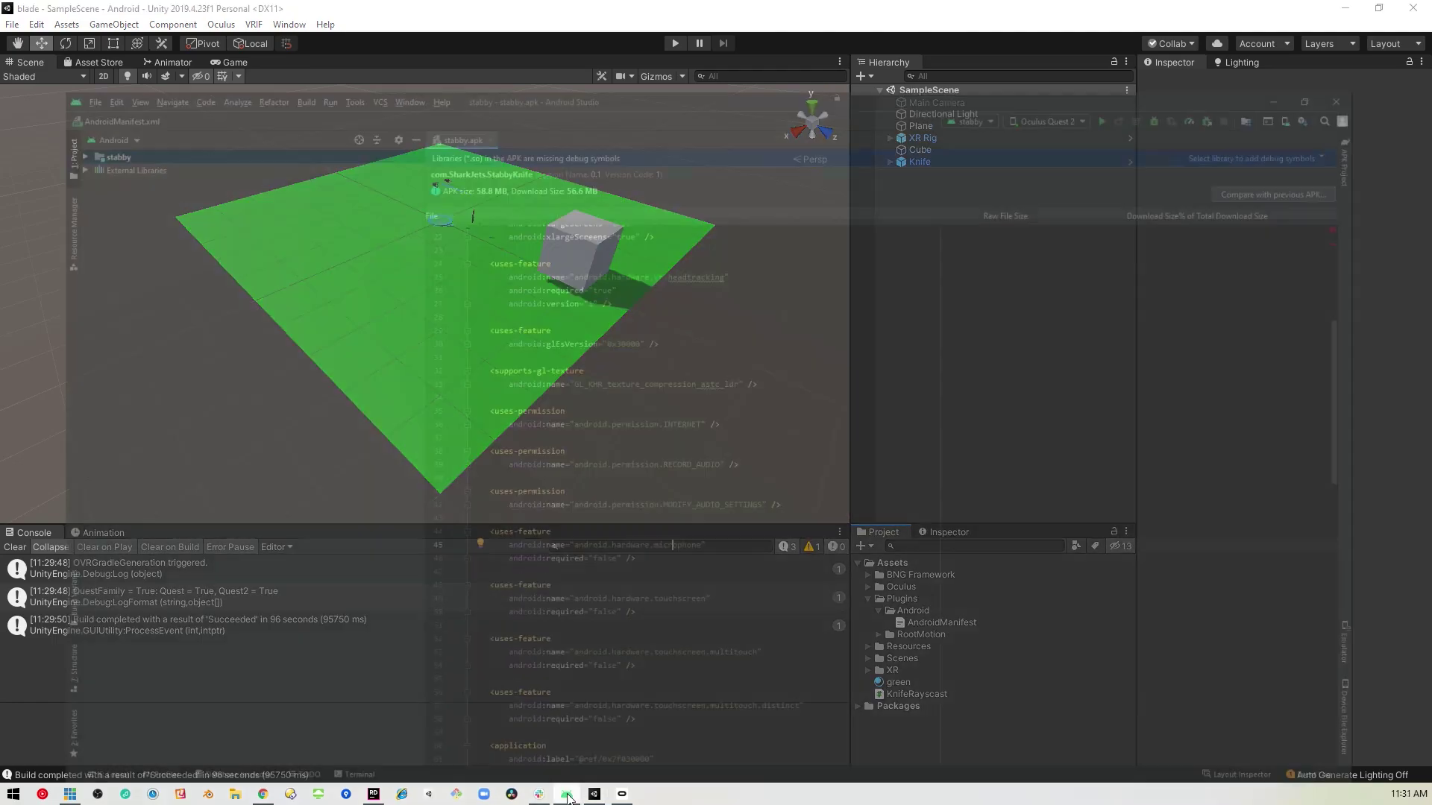
pyautogui.click(471, 53)
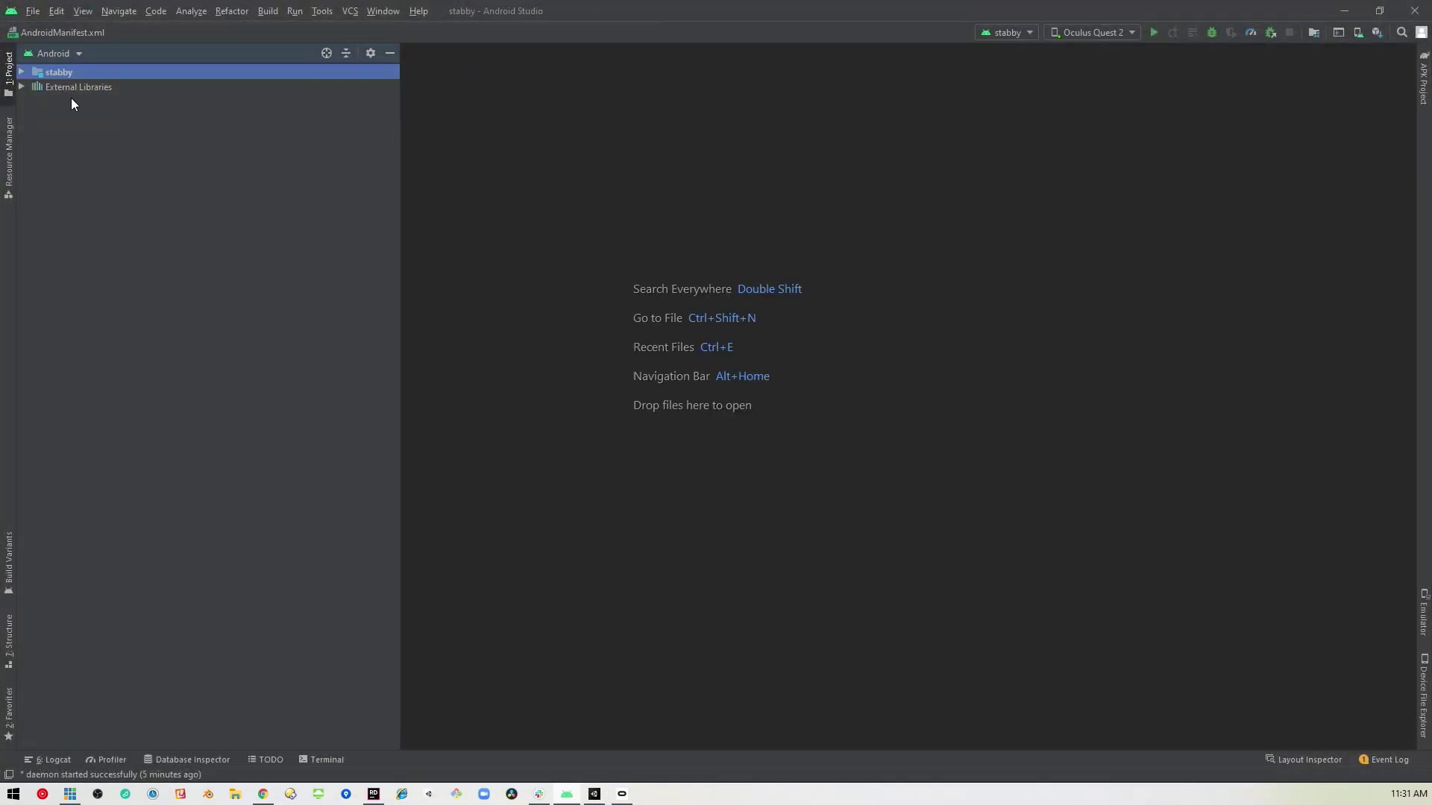
pyautogui.click(33, 12)
pyautogui.click(54, 90)
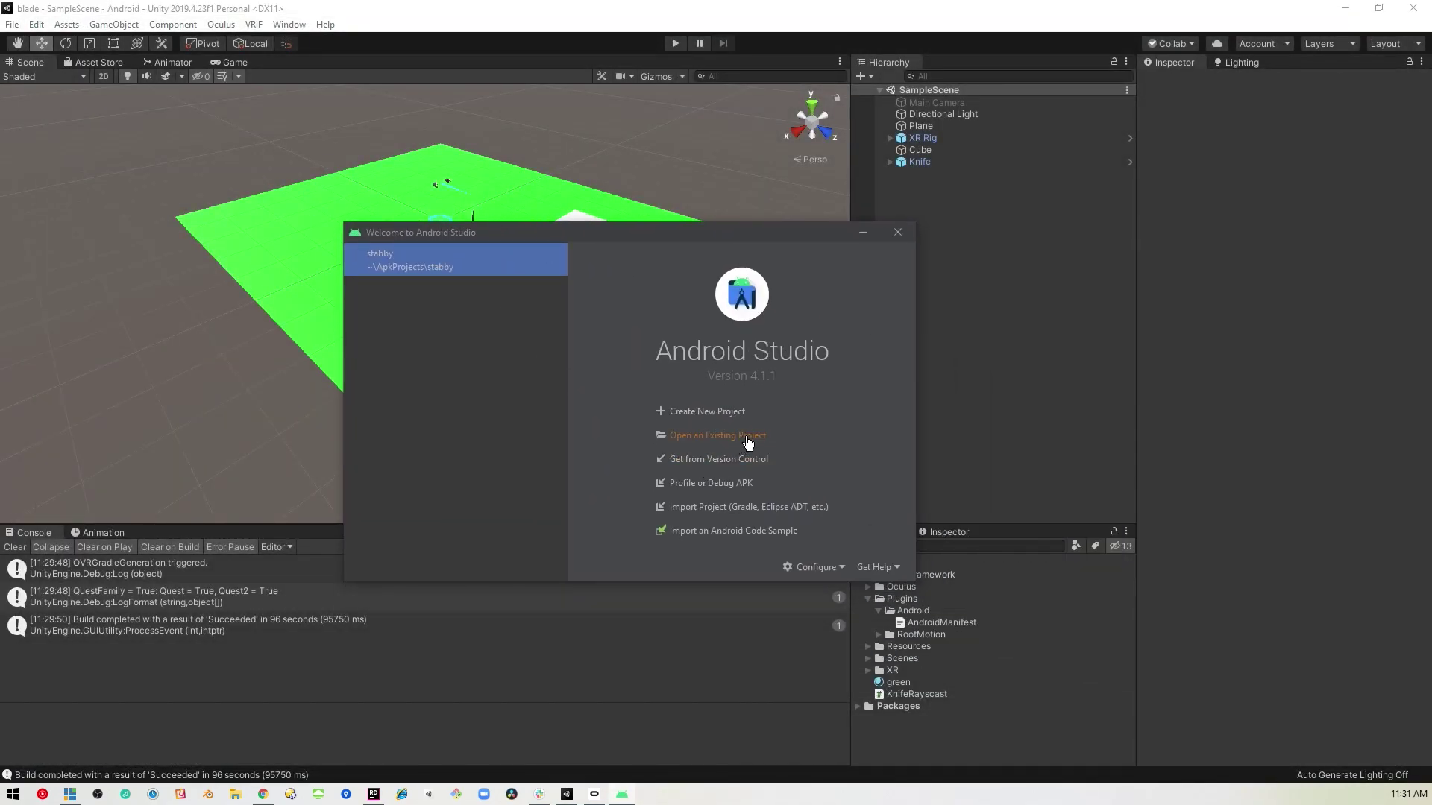
# Open the exported C:\stabby Gradle project, keeping Android Studio's default SDK
pyautogui.click(719, 434)
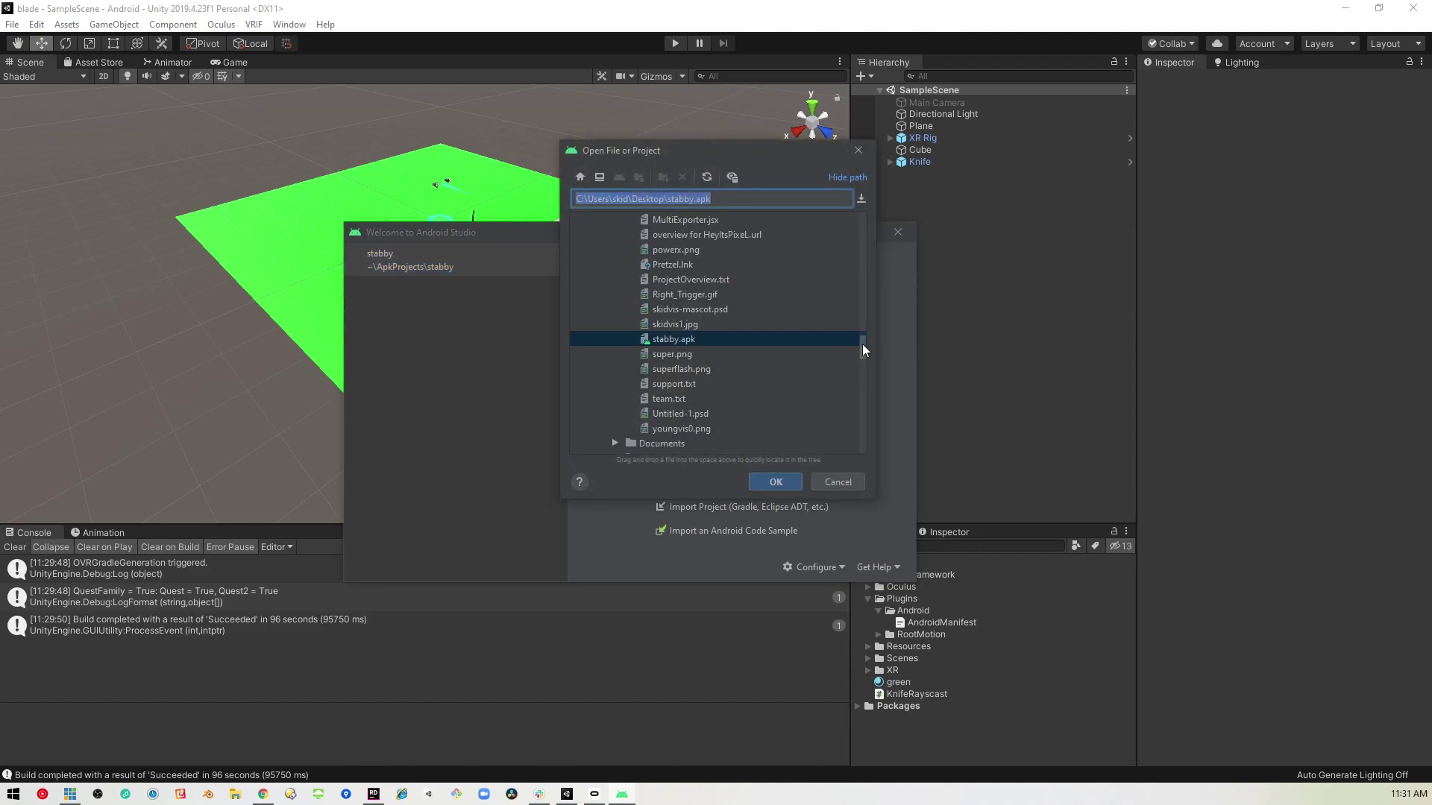
pyautogui.moveTo(862, 349); pyautogui.dragTo(853, 236)
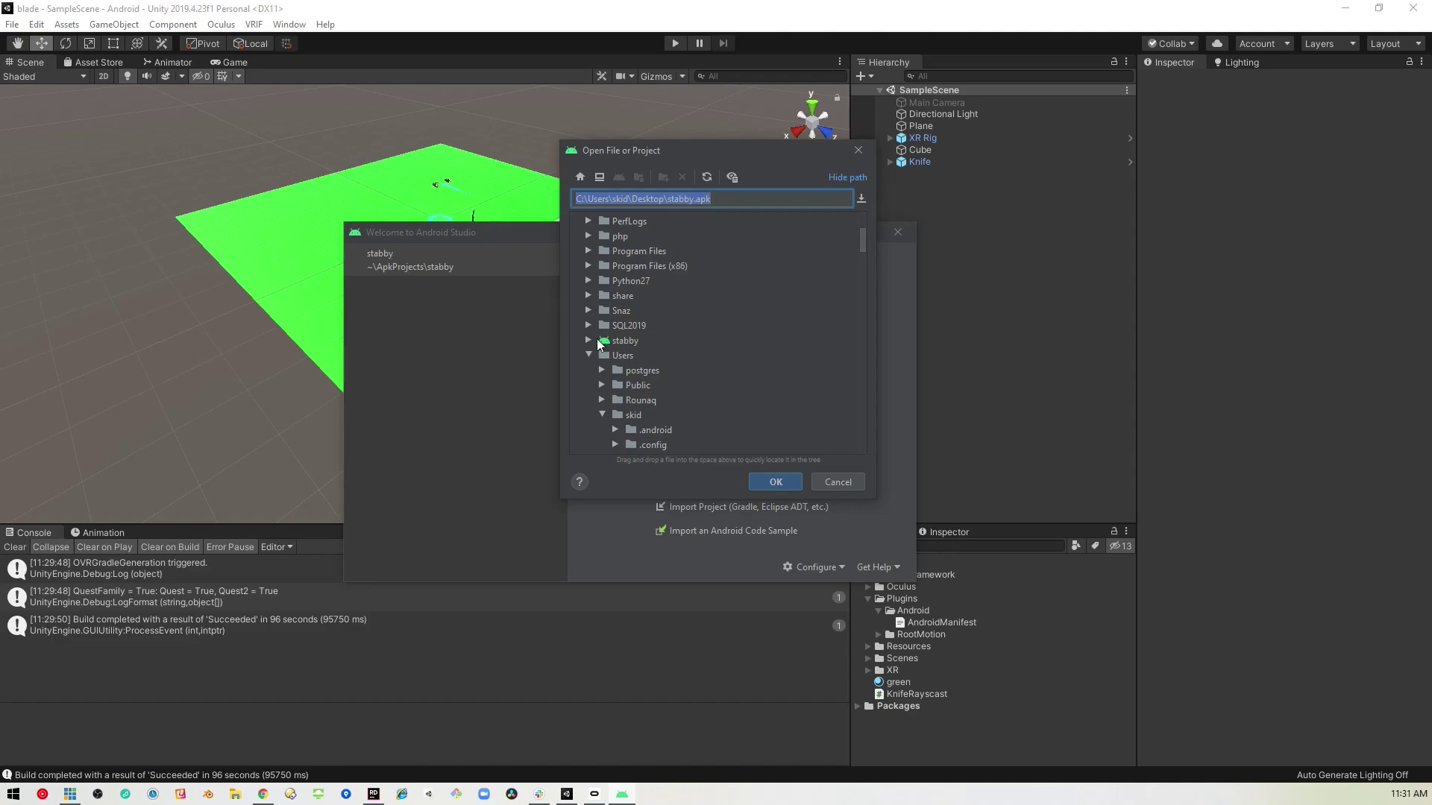
pyautogui.click(590, 353)
pyautogui.scroll(3, 595, 350)
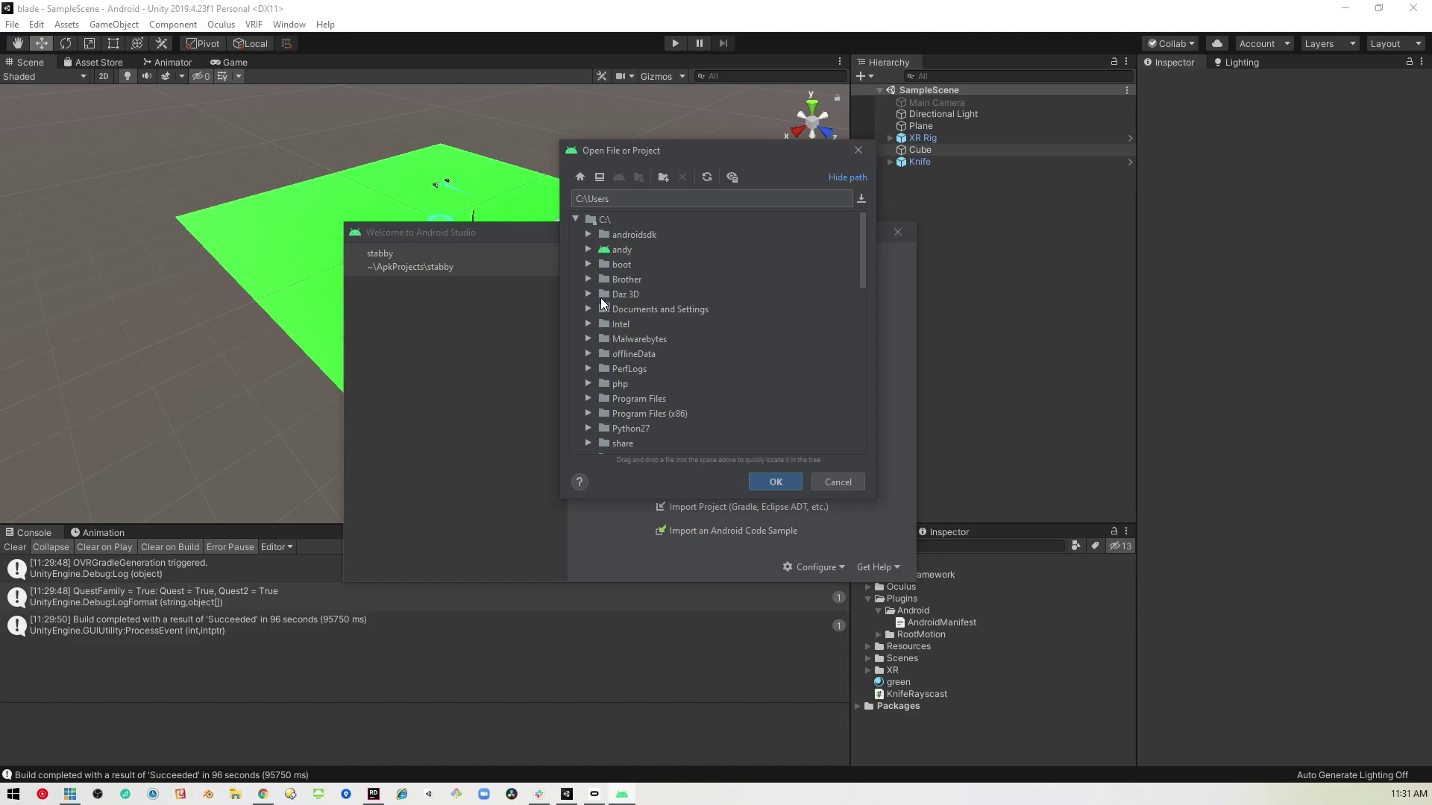
pyautogui.scroll(-4, 615, 317)
pyautogui.click(623, 310)
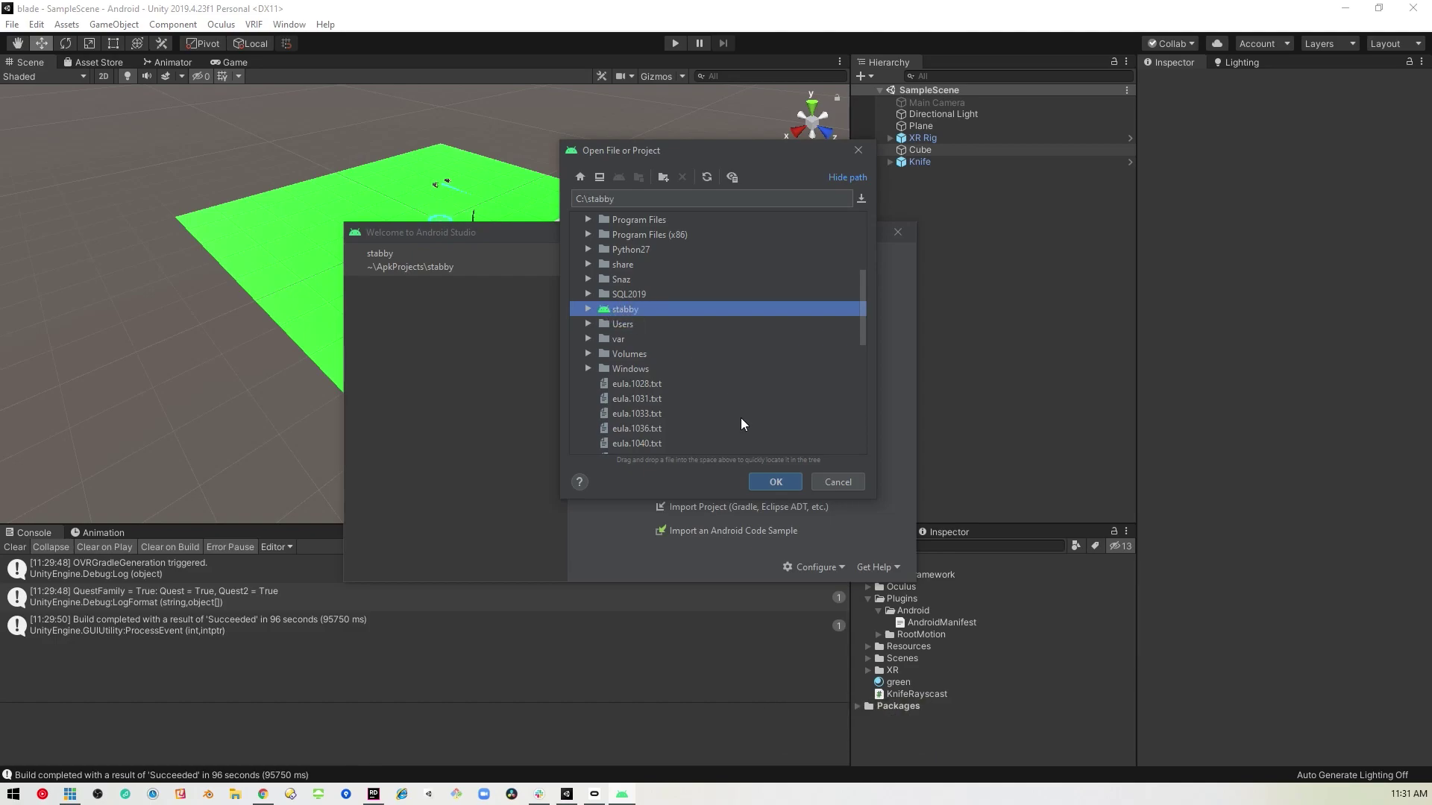
pyautogui.click(776, 482)
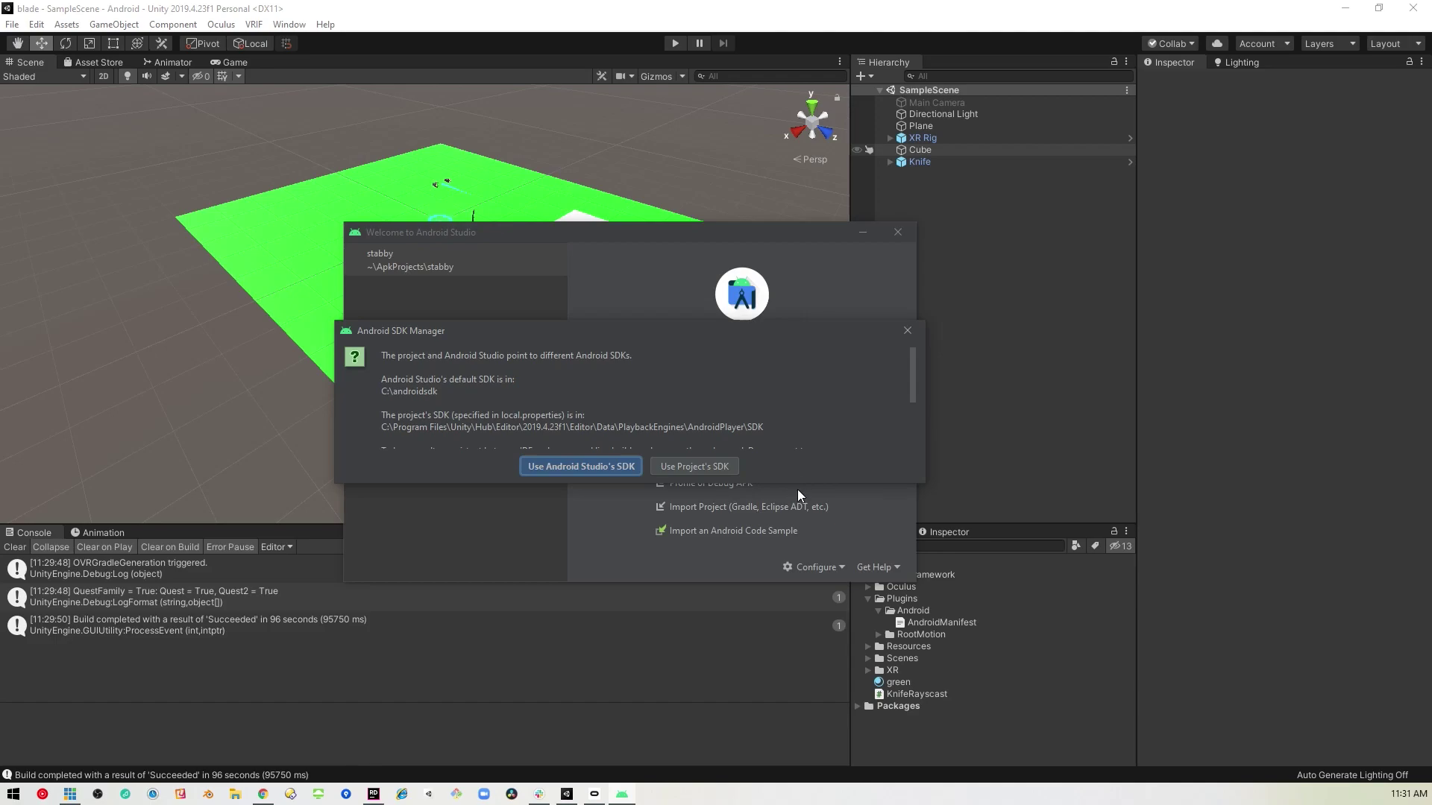
pyautogui.moveTo(795, 482); pyautogui.dragTo(766, 570)
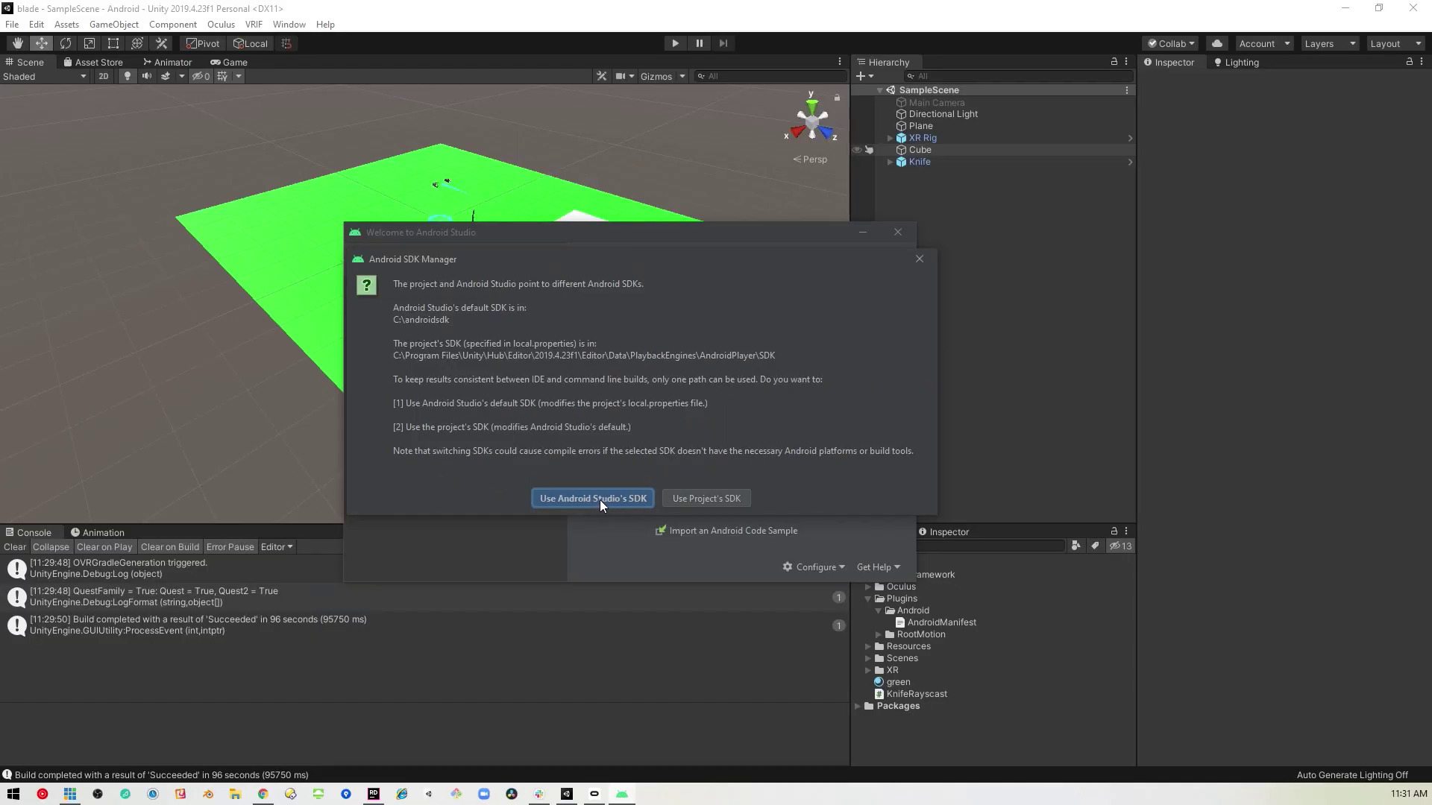
pyautogui.click(600, 498)
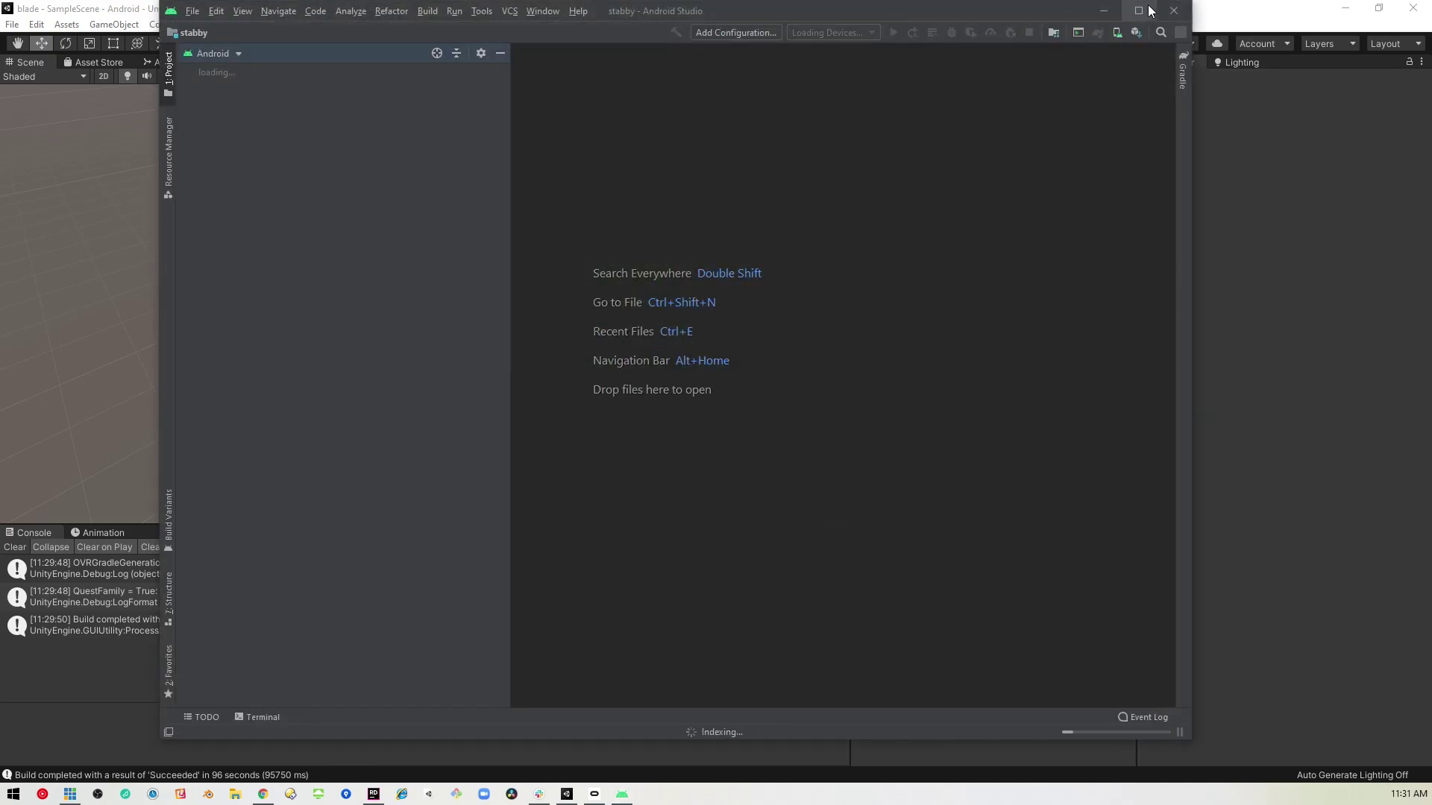
# Maximize Android Studio and verify in SDK Manager that Android 6.0 and 11.0 platforms are installed
pyautogui.click(1140, 11)
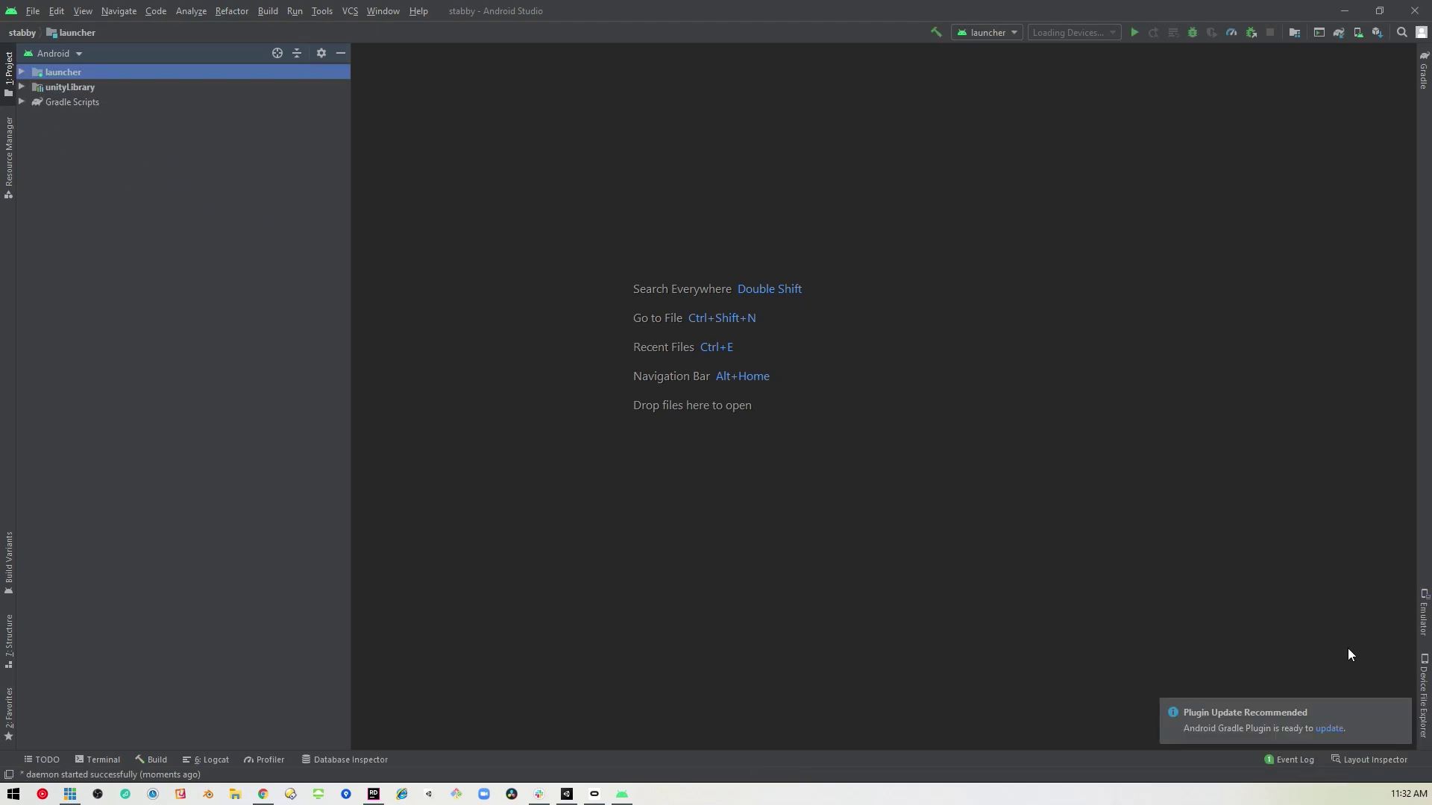
pyautogui.click(1404, 706)
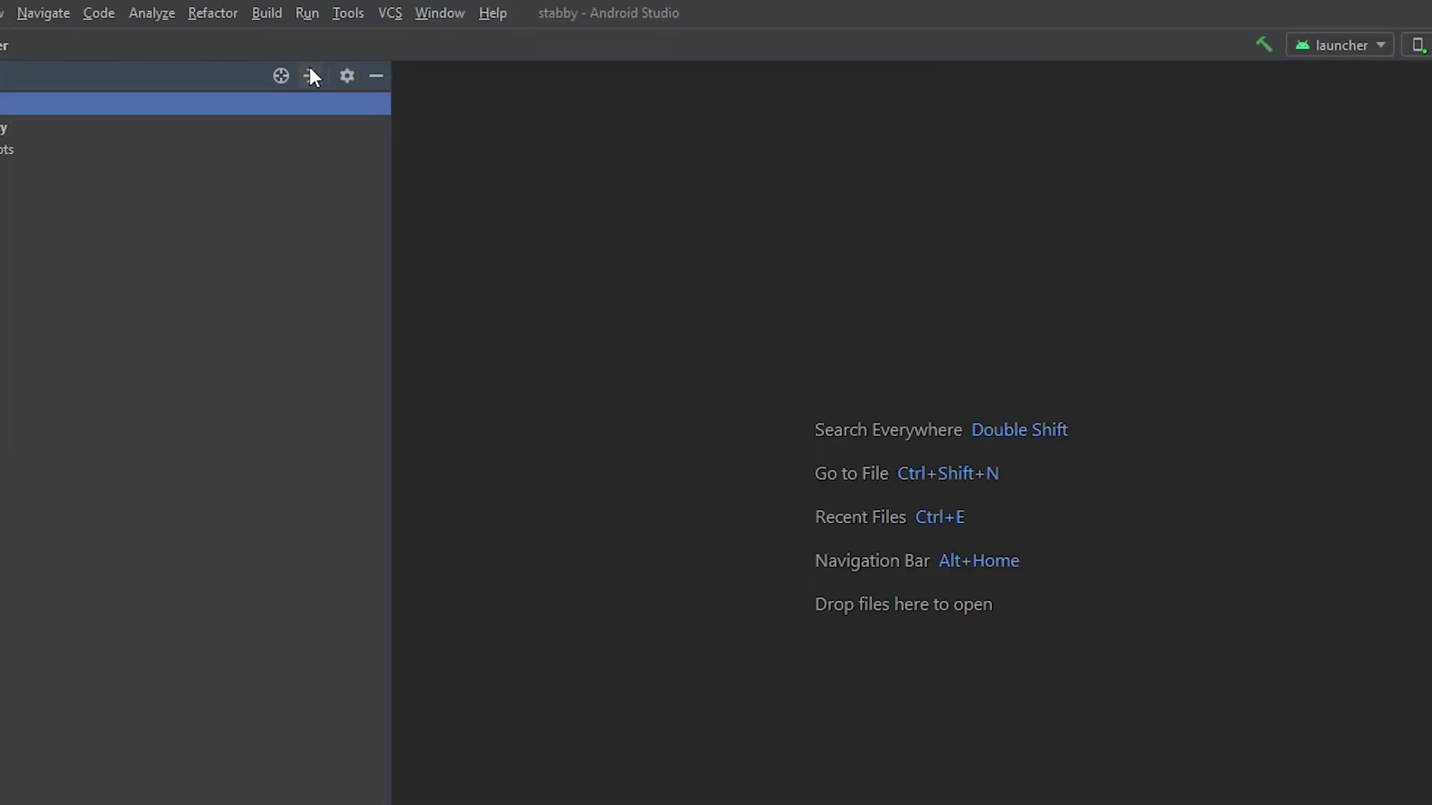
pyautogui.click(349, 15)
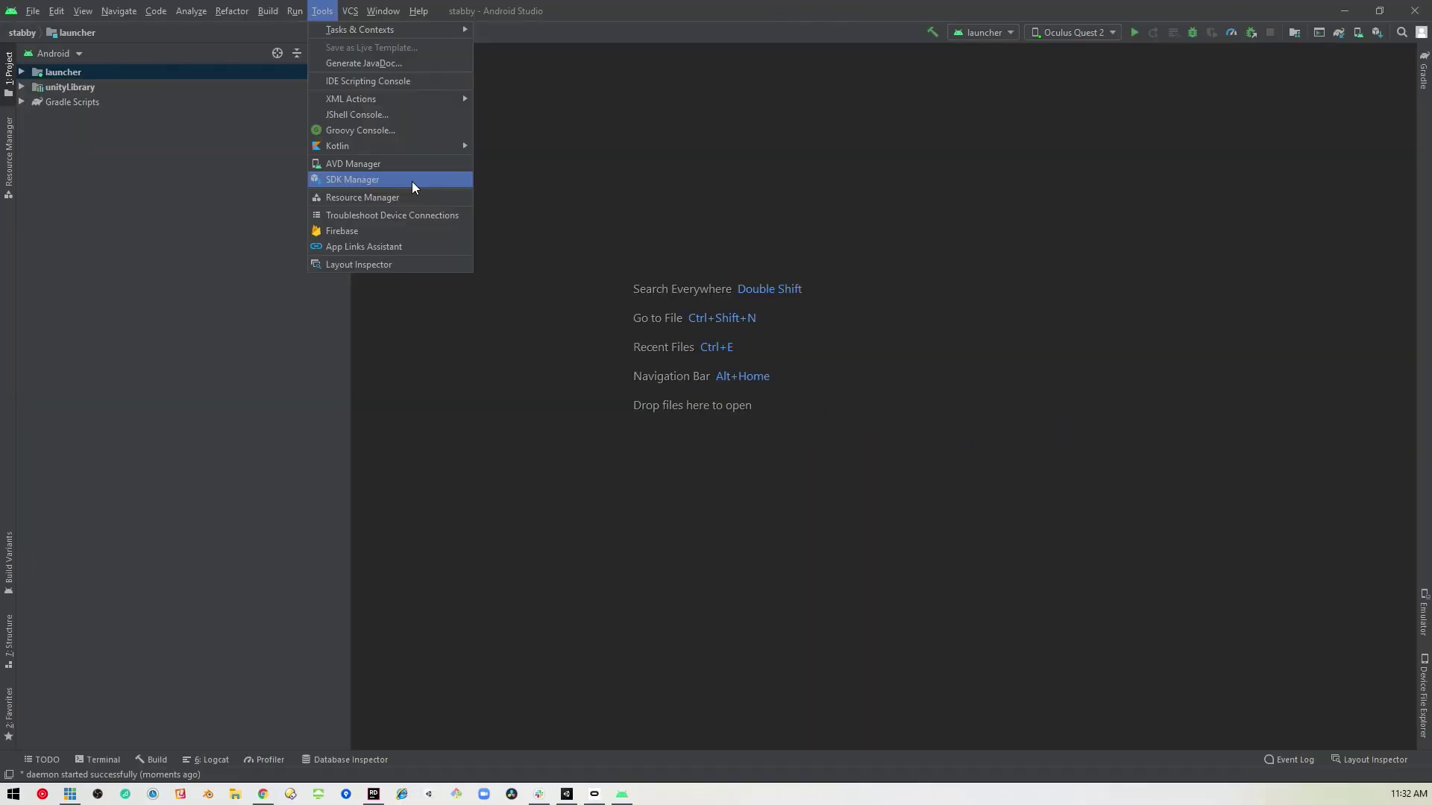
pyautogui.click(481, 267)
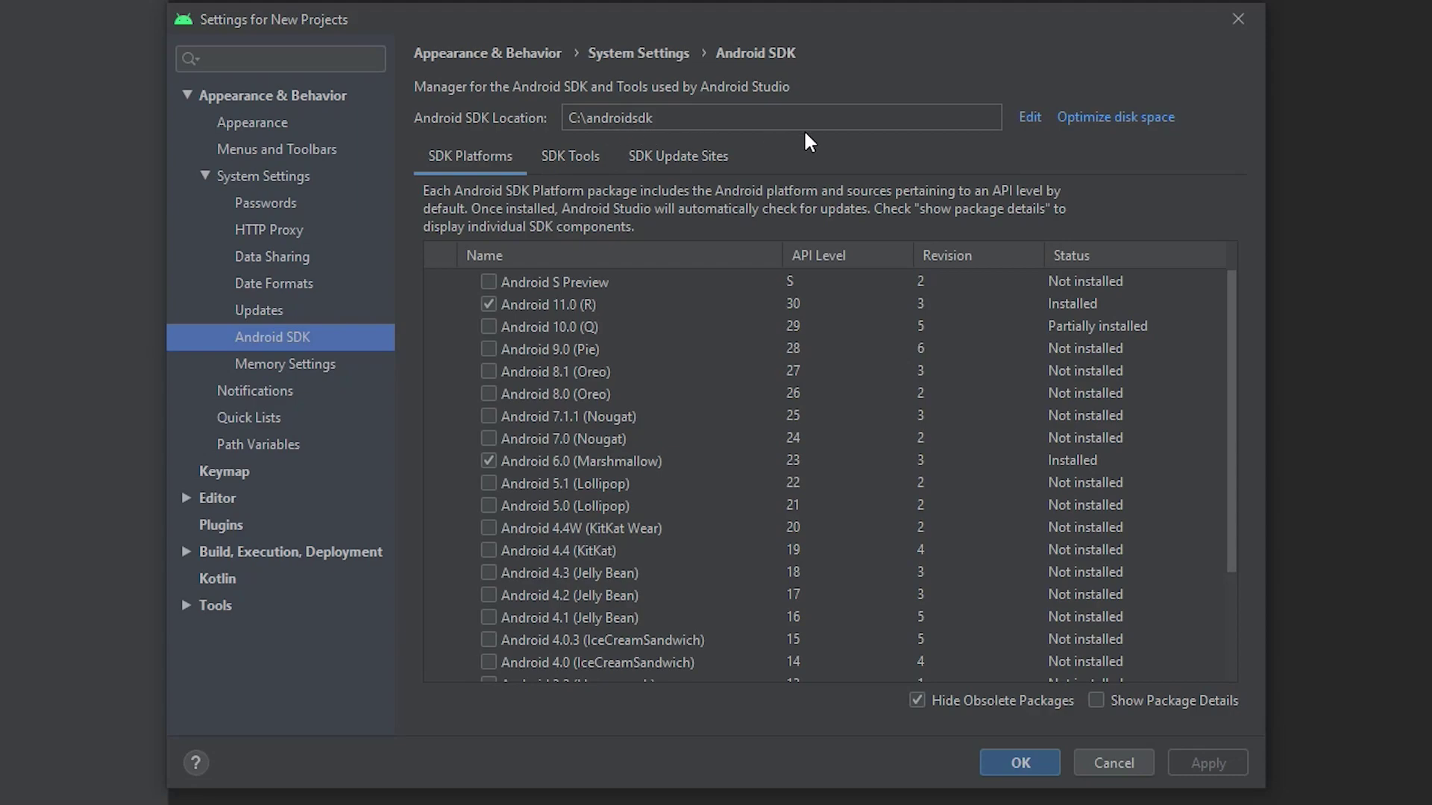
pyautogui.click(1031, 118)
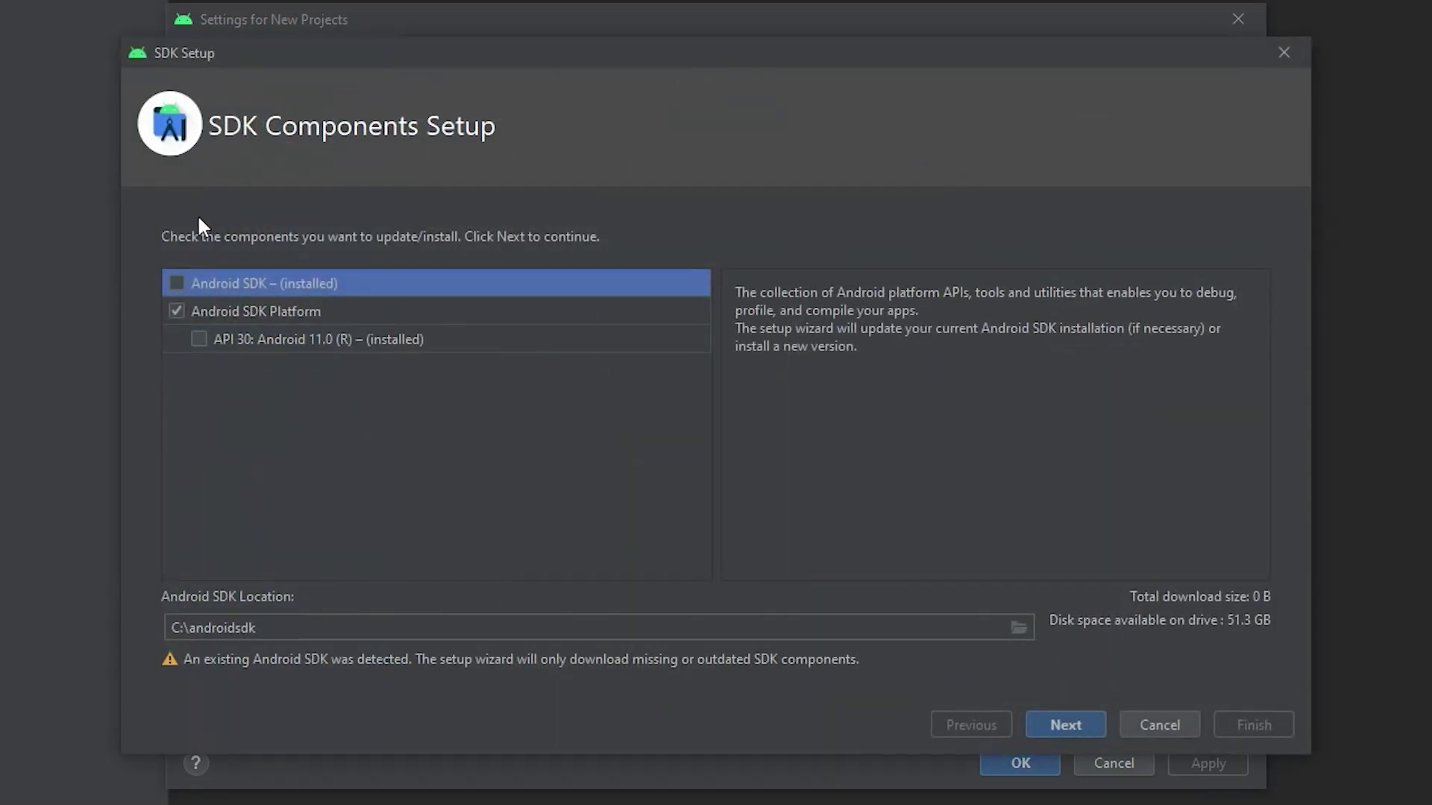
pyautogui.click(1168, 722)
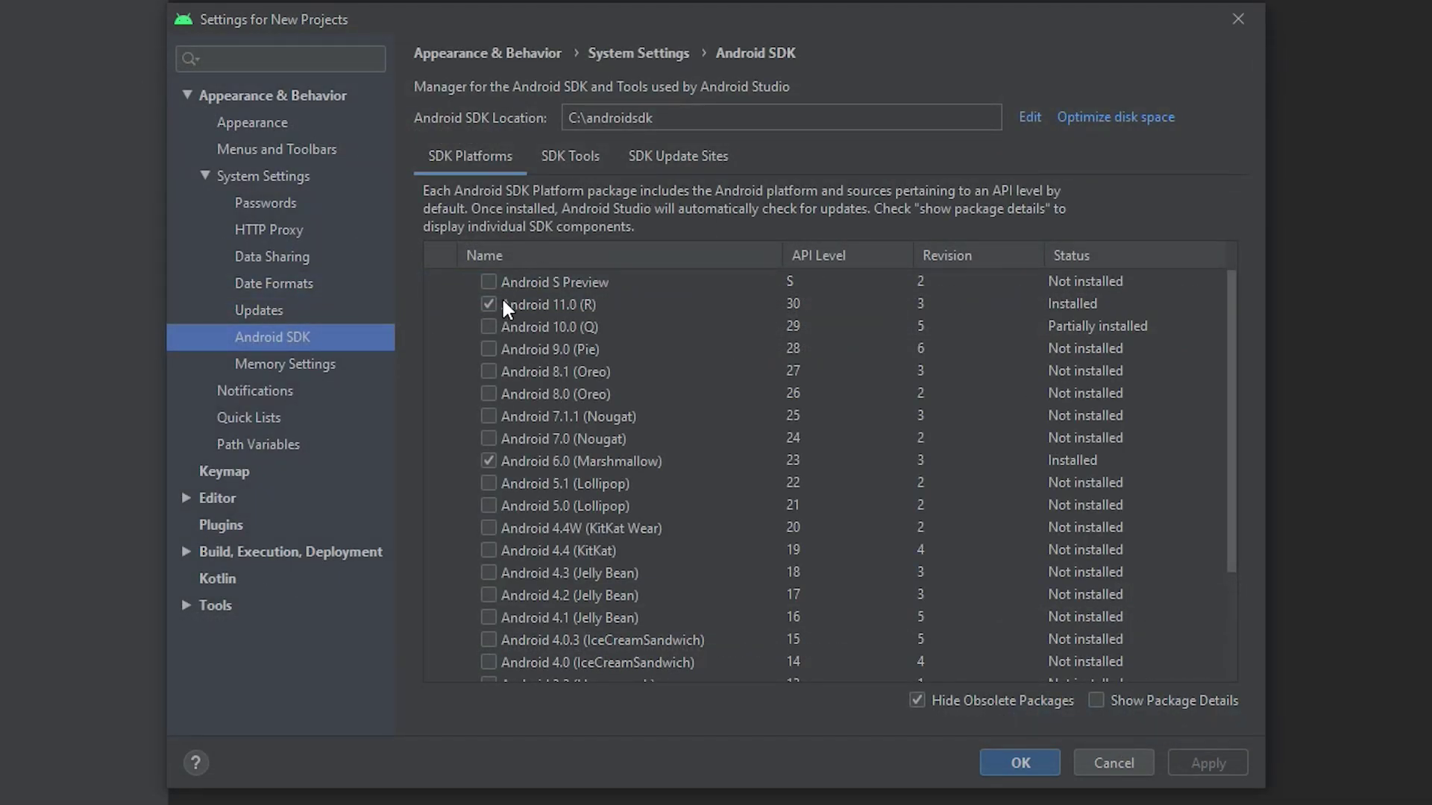
pyautogui.scroll(-3, 492, 480)
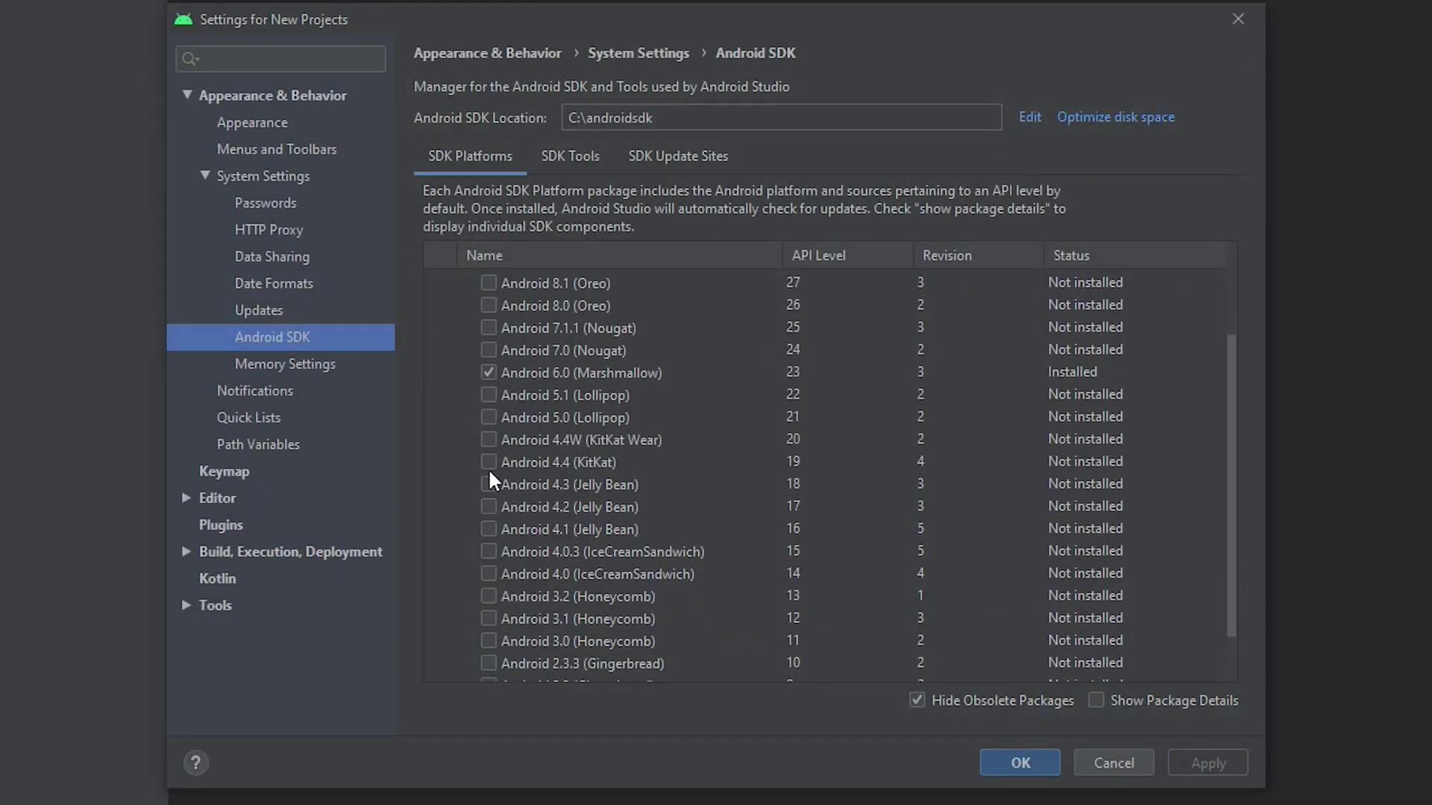
pyautogui.scroll(3, 492, 479)
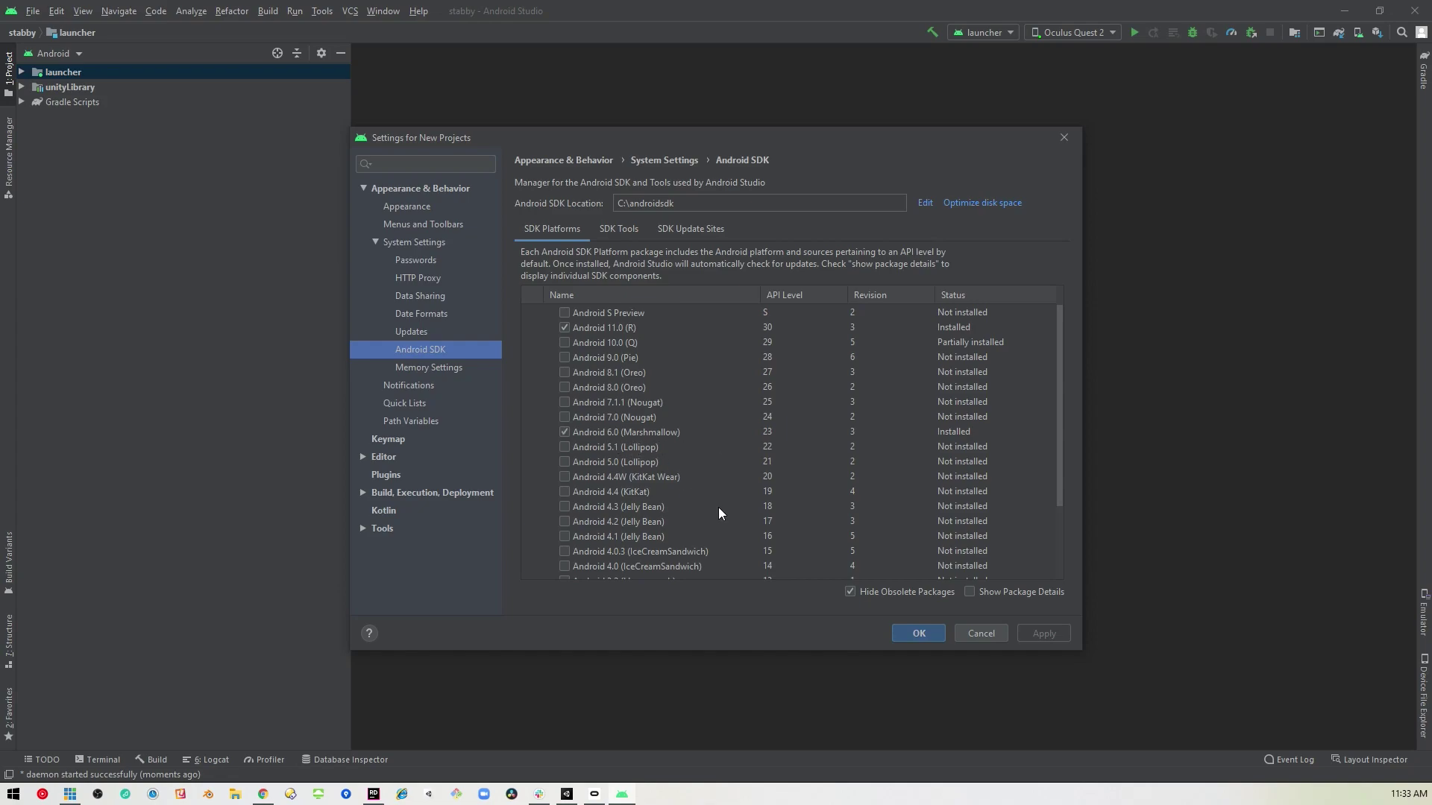
pyautogui.click(918, 632)
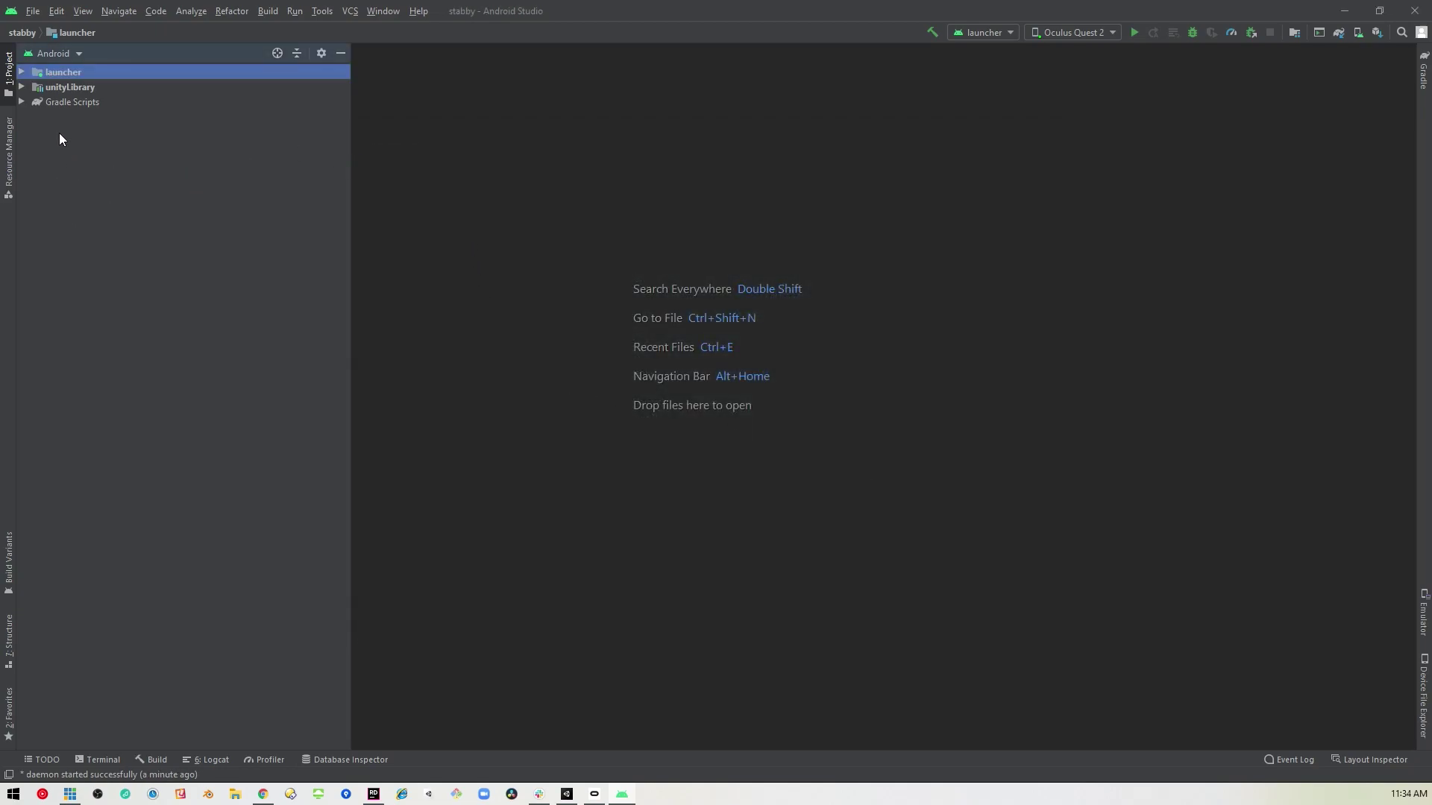
# Expand launcher and unityLibrary manifests and open unityLibrary's AndroidManifest.xml
pyautogui.click(21, 72)
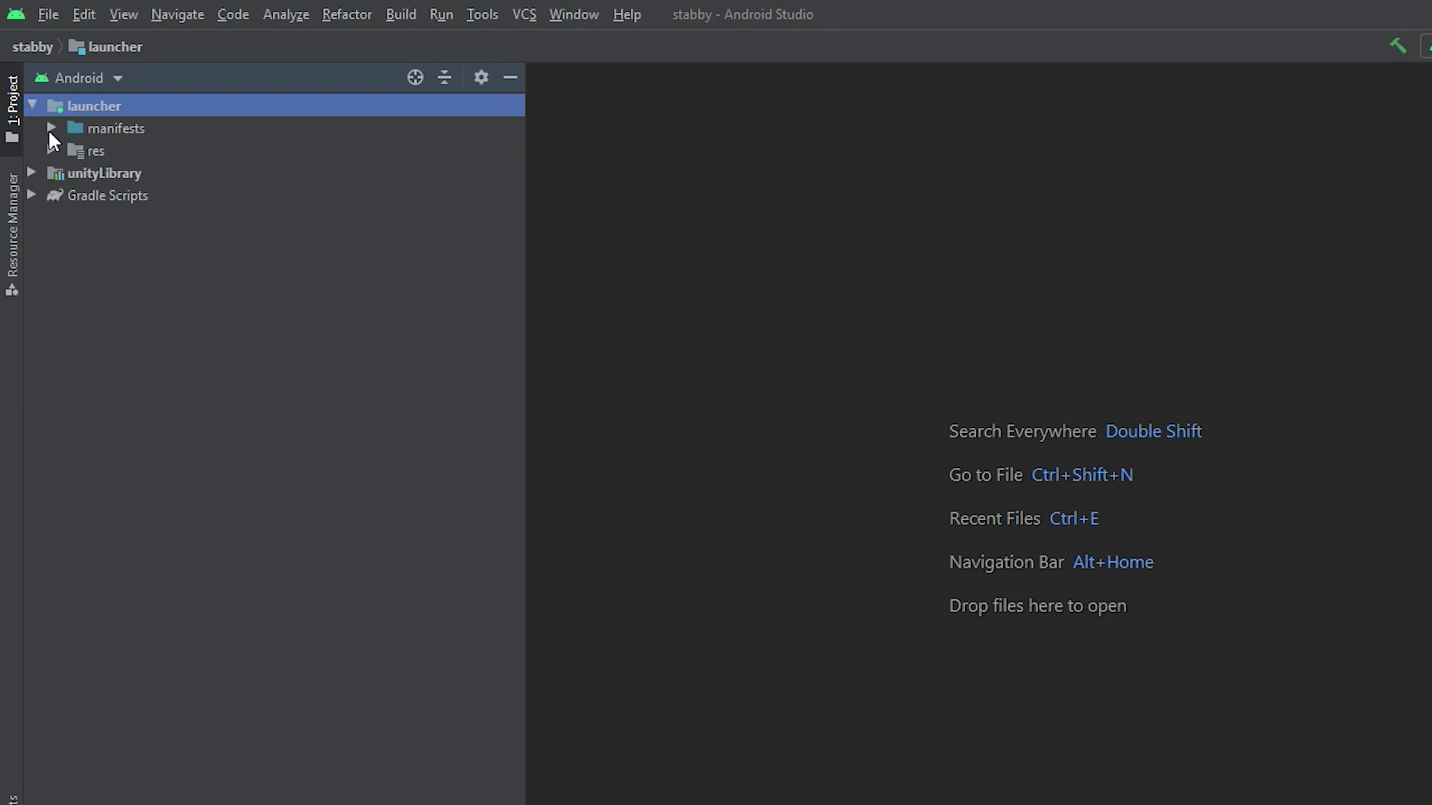
pyautogui.click(51, 128)
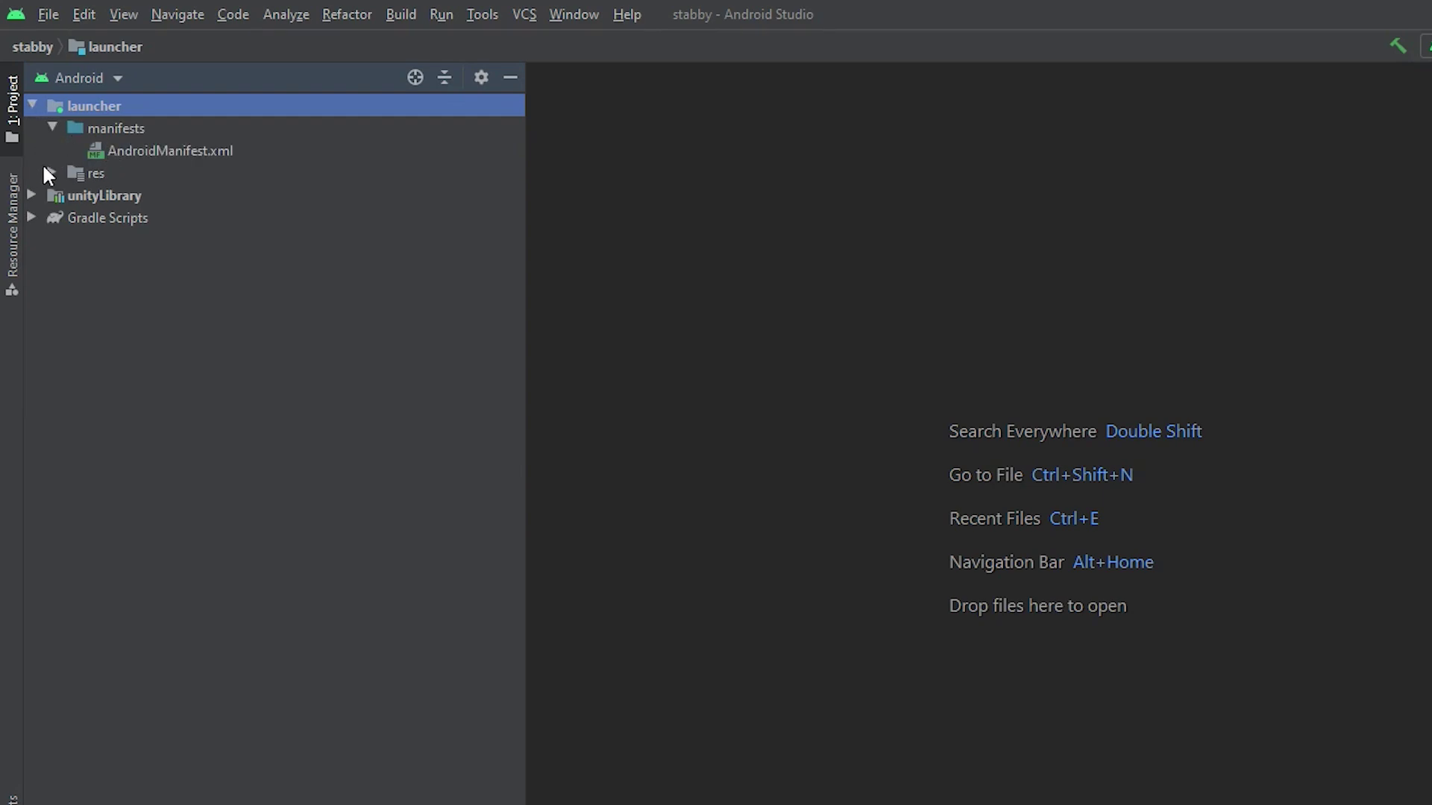
pyautogui.click(31, 195)
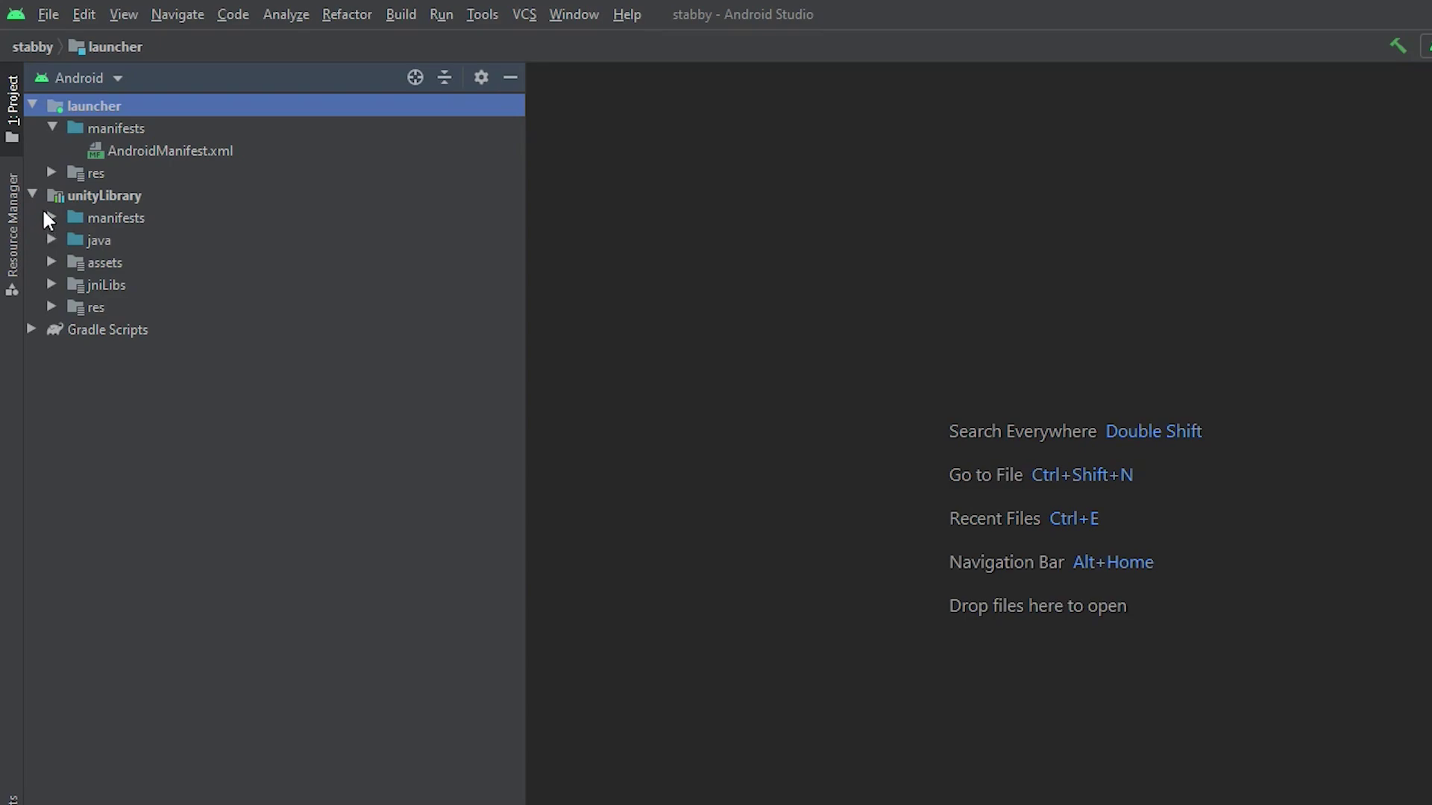
pyautogui.click(43, 212)
pyautogui.click(52, 217)
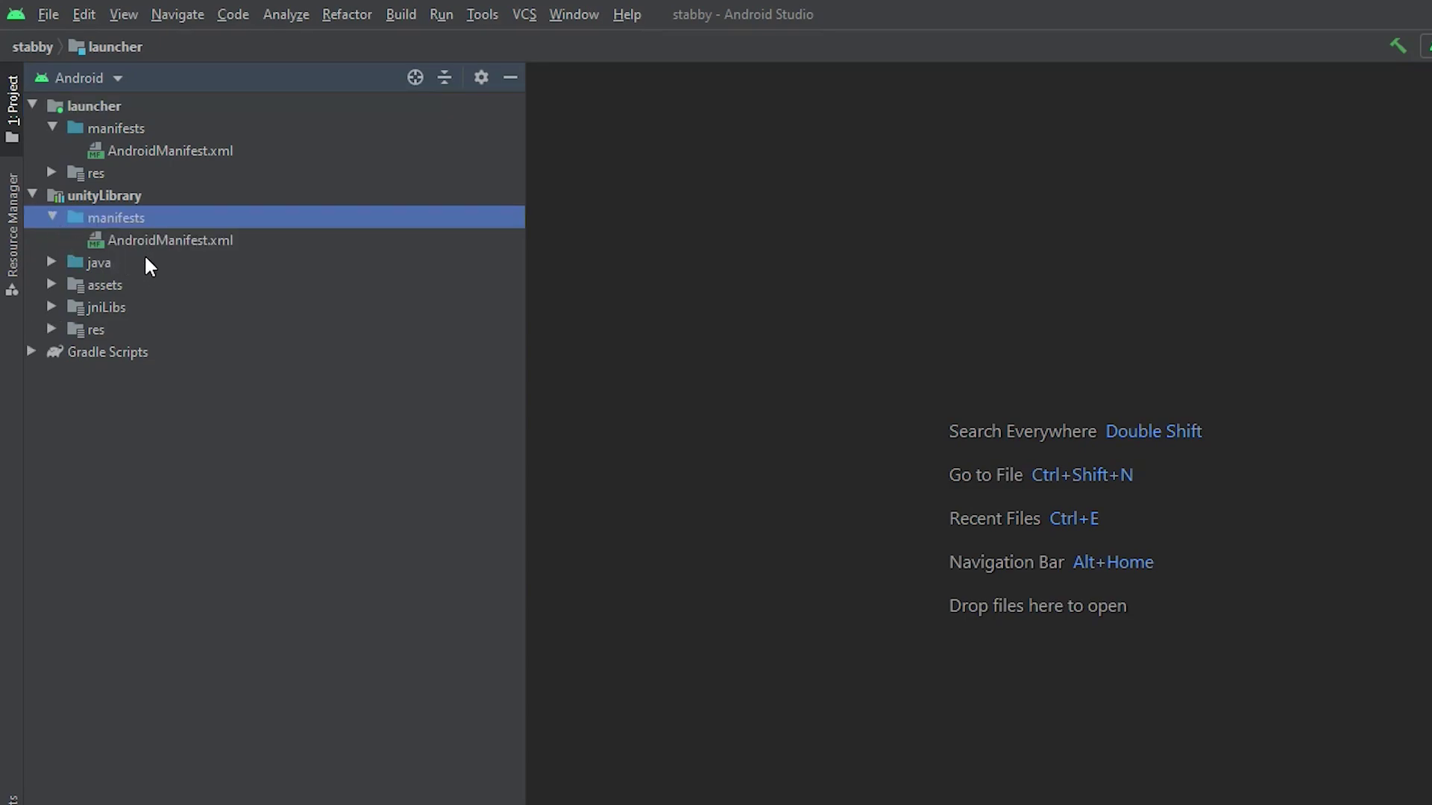
pyautogui.doubleClick(181, 236)
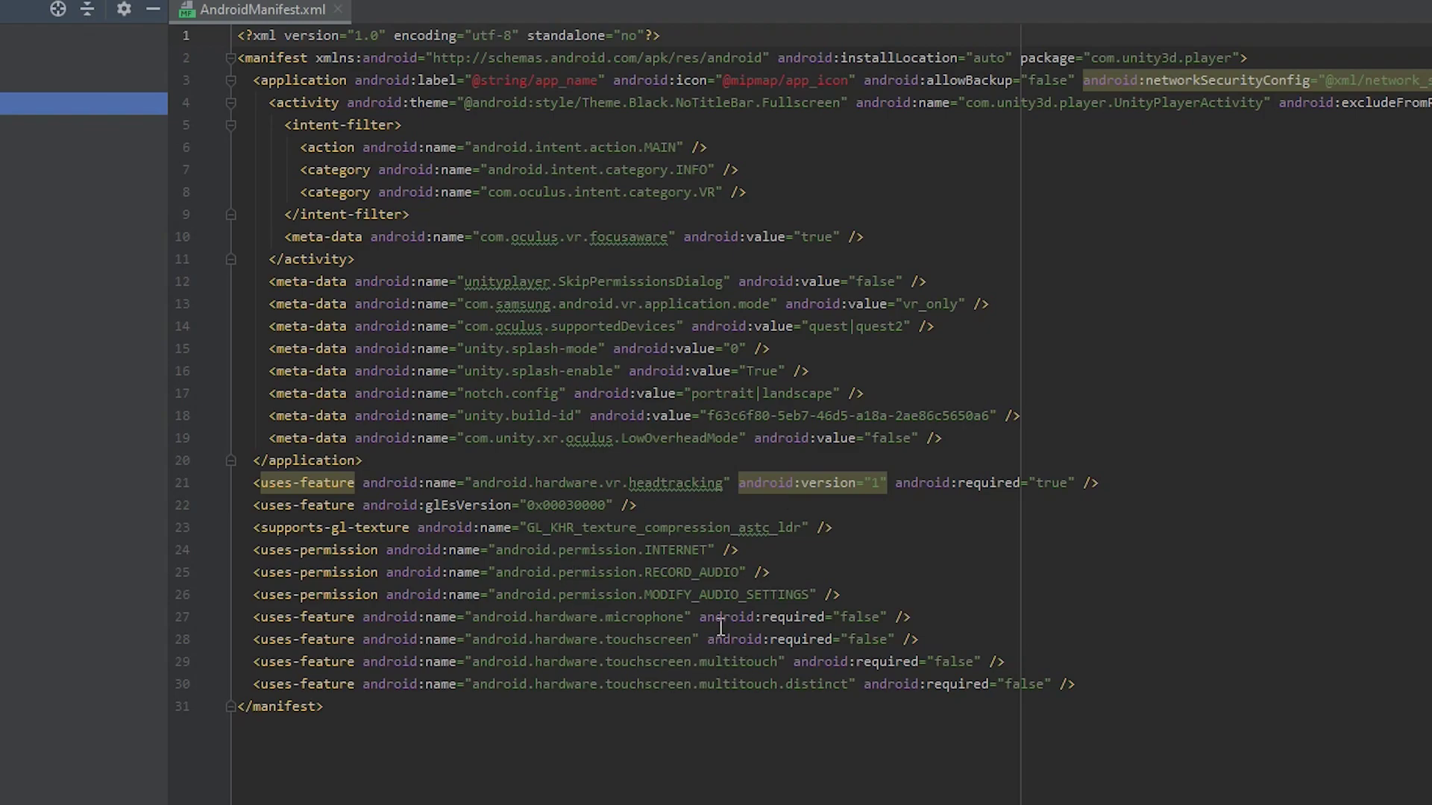
pyautogui.click(660, 639)
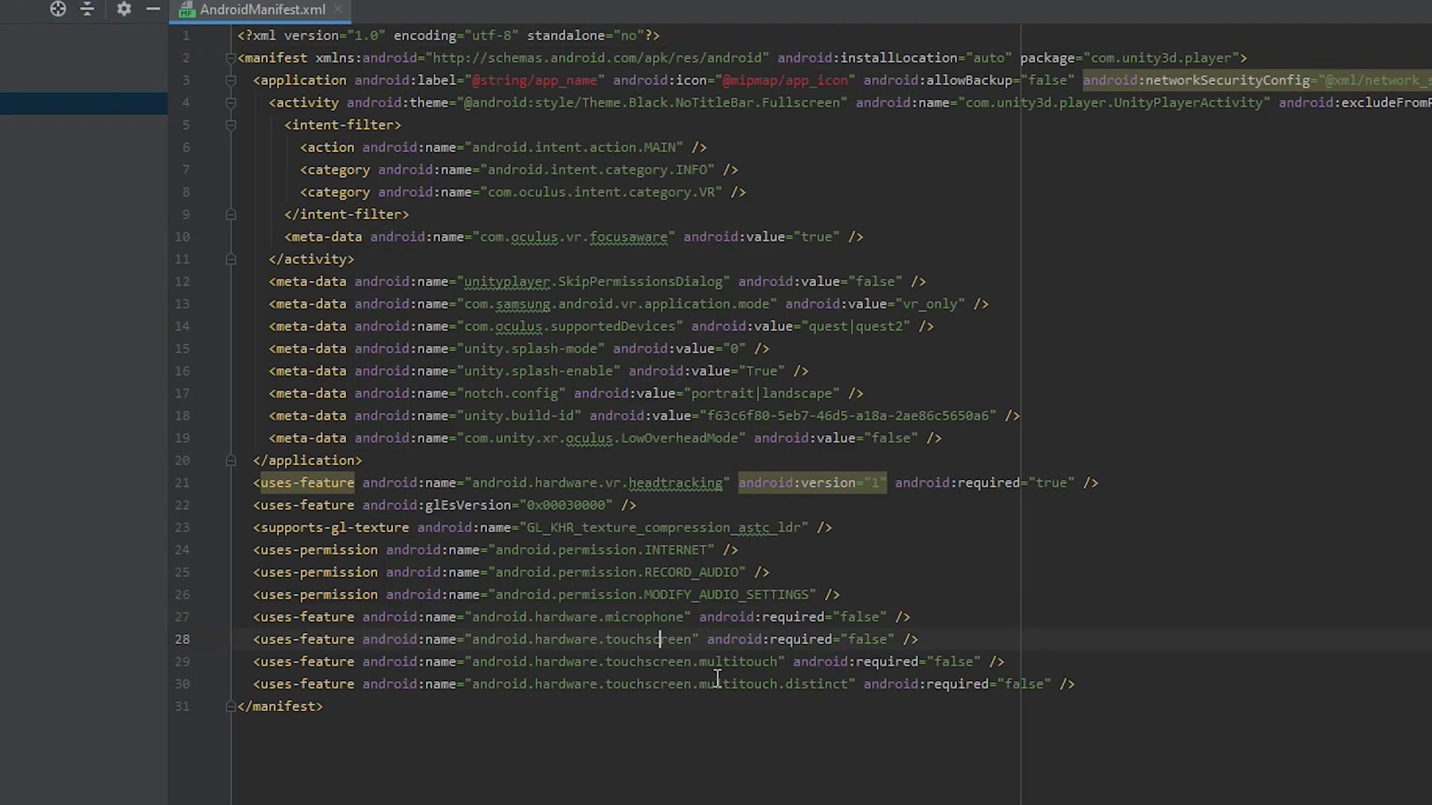
# Delete the RECORD_AUDIO, MODIFY_AUDIO_SETTINGS, microphone and touchscreen lines, leaving INTERNET last
pyautogui.click(704, 573)
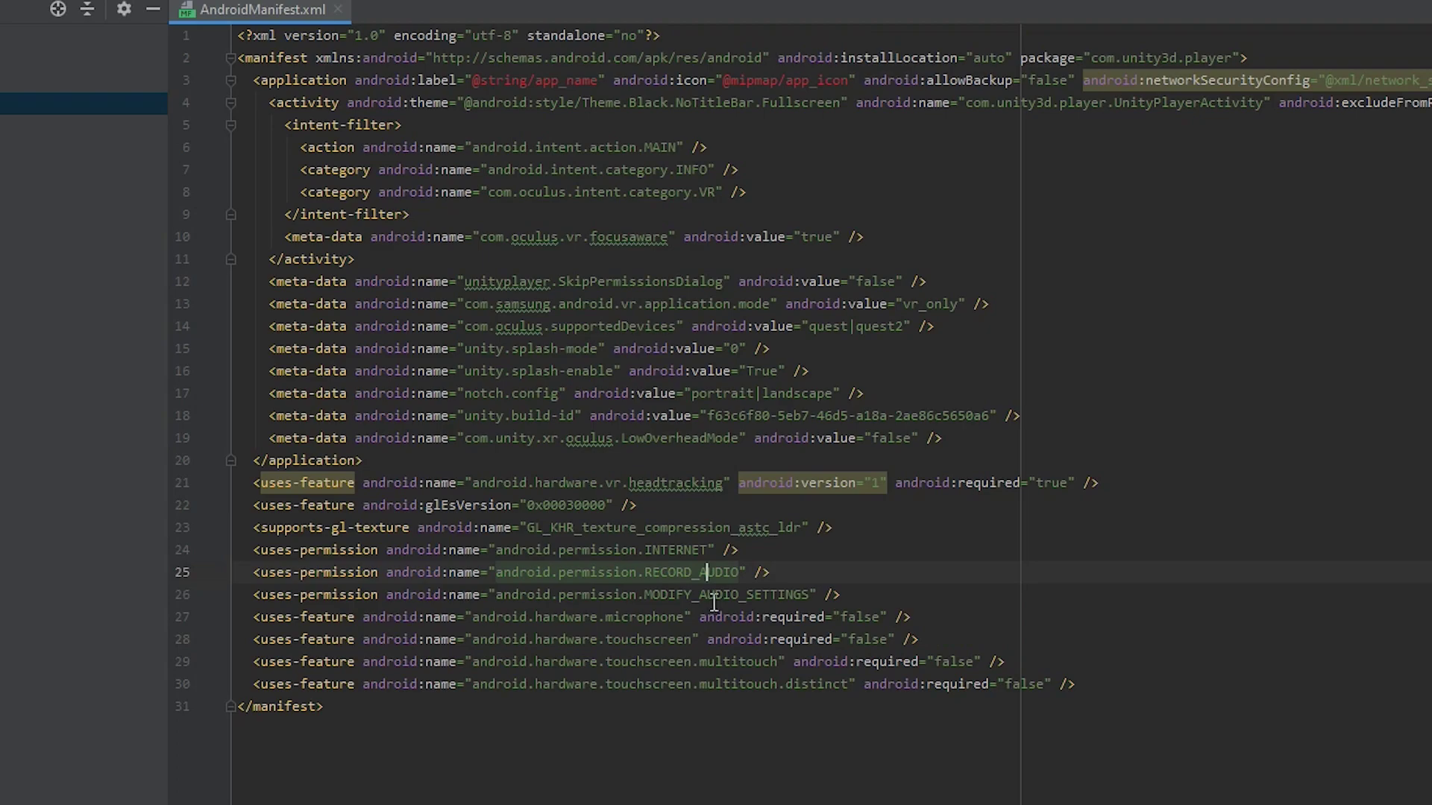
pyautogui.click(713, 594)
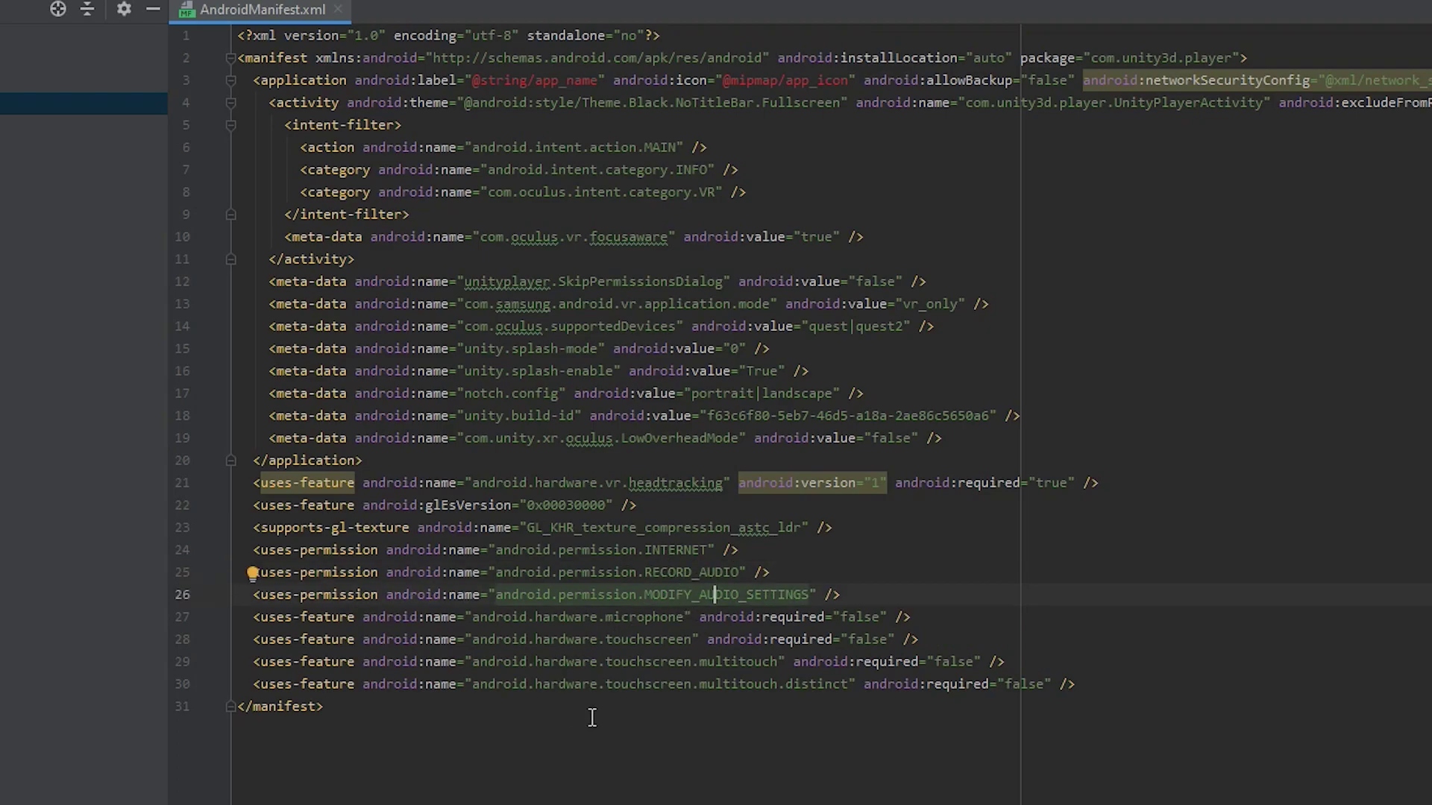
pyautogui.moveTo(1078, 684); pyautogui.dragTo(164, 595)
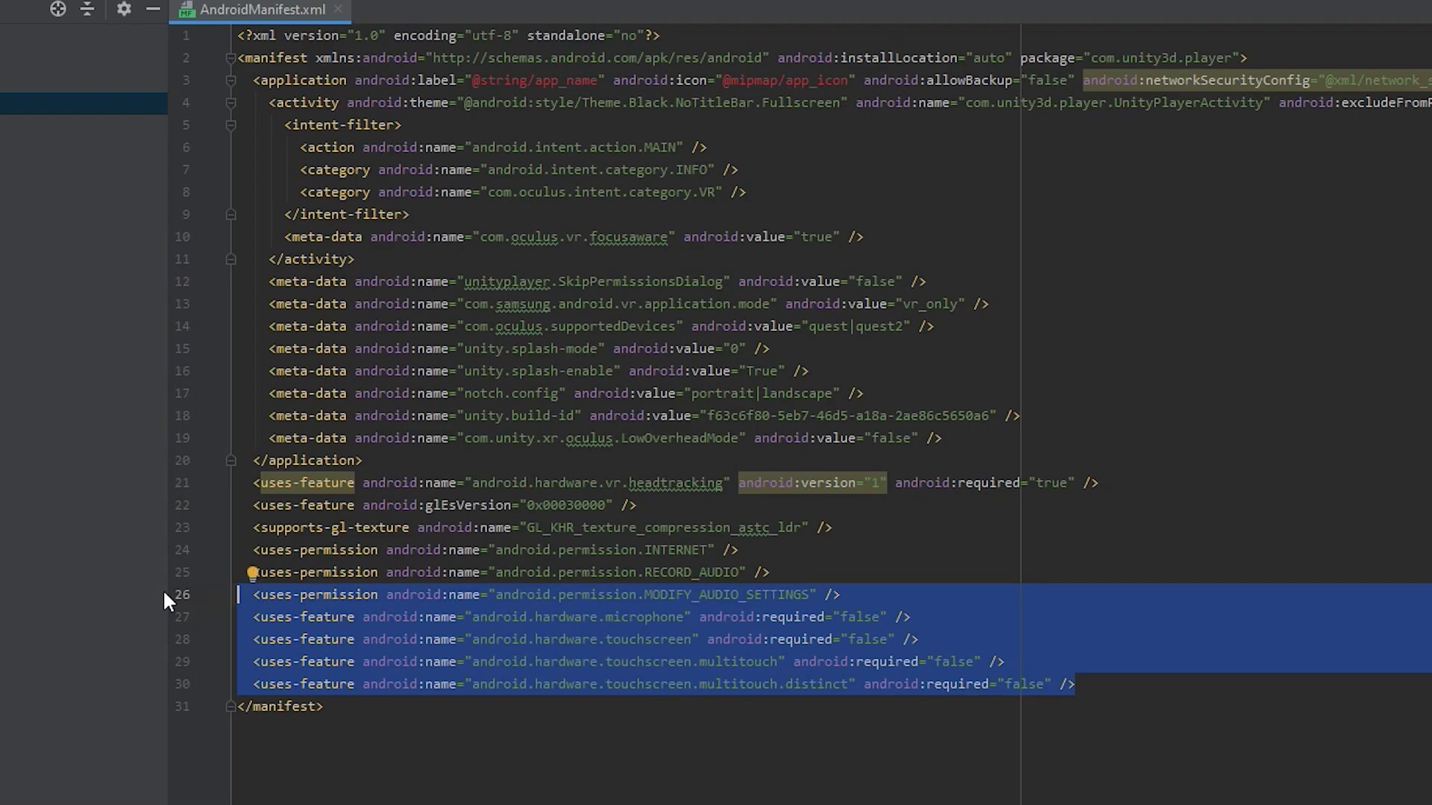
pyautogui.hotkey('shift', 'Up')
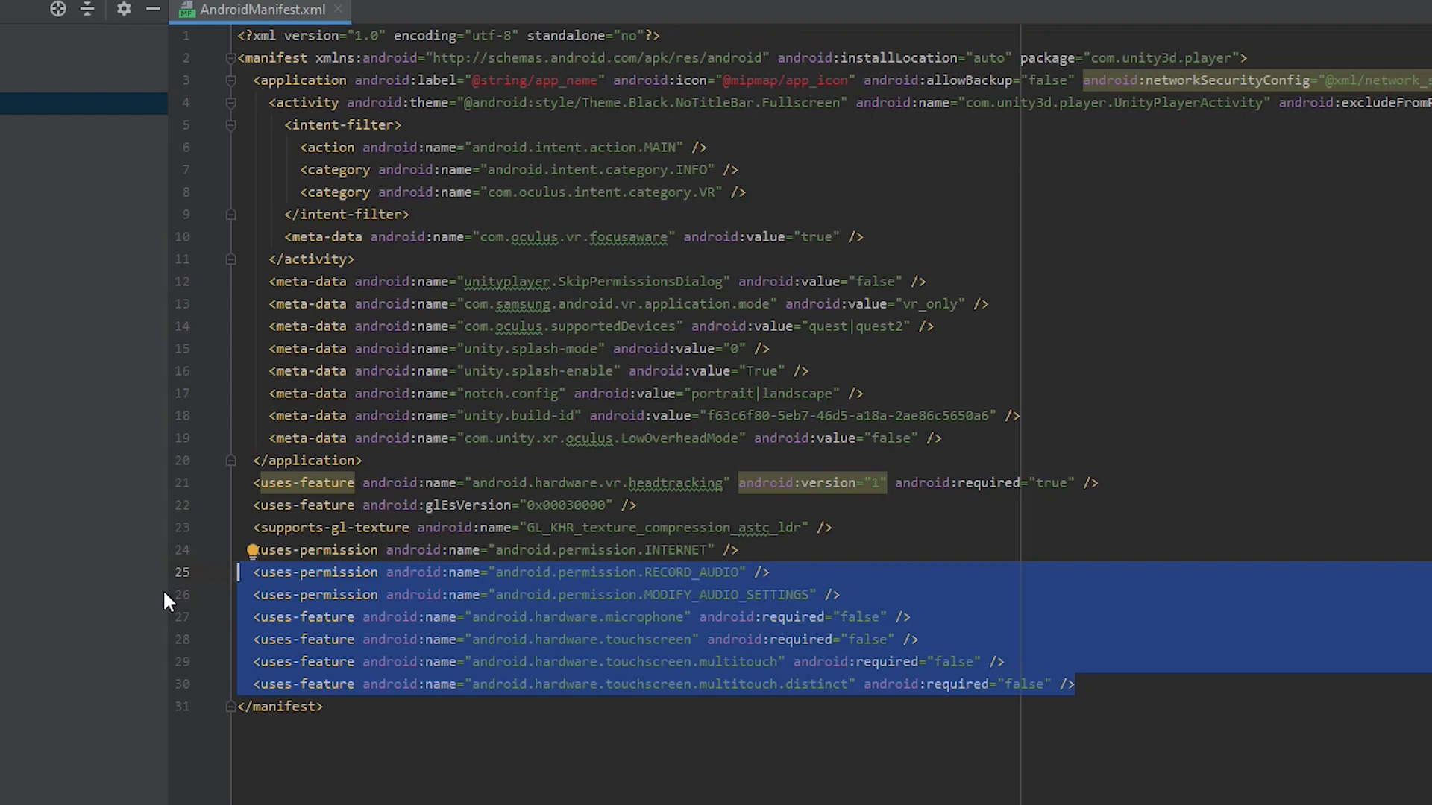
pyautogui.press('BackSpace')
pyautogui.press('BackSpace')
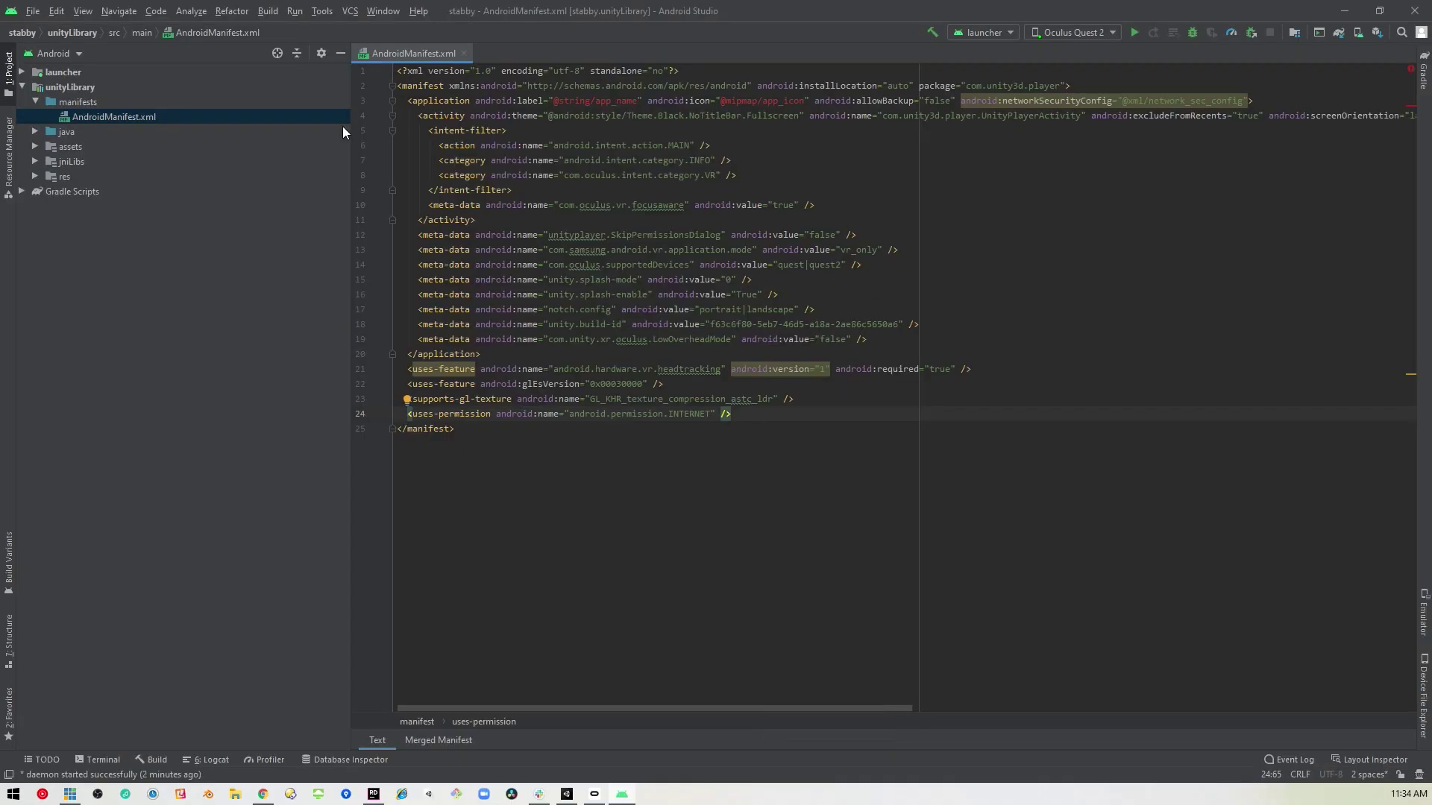
# Launch Generate Signed Bundle / APK, choose APK for stabby.launcher, and continue to key store details
pyautogui.click(321, 12)
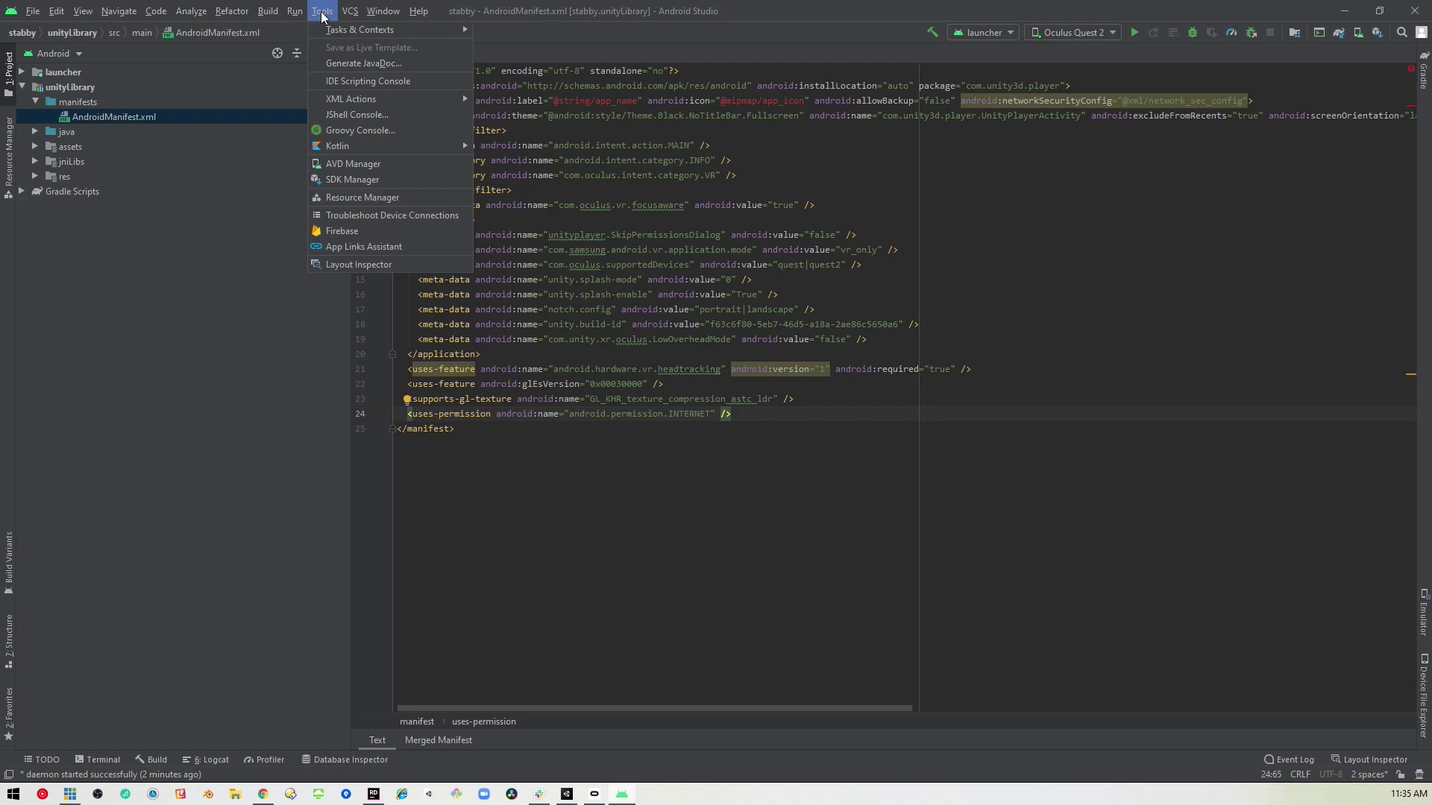
pyautogui.moveTo(269, 11)
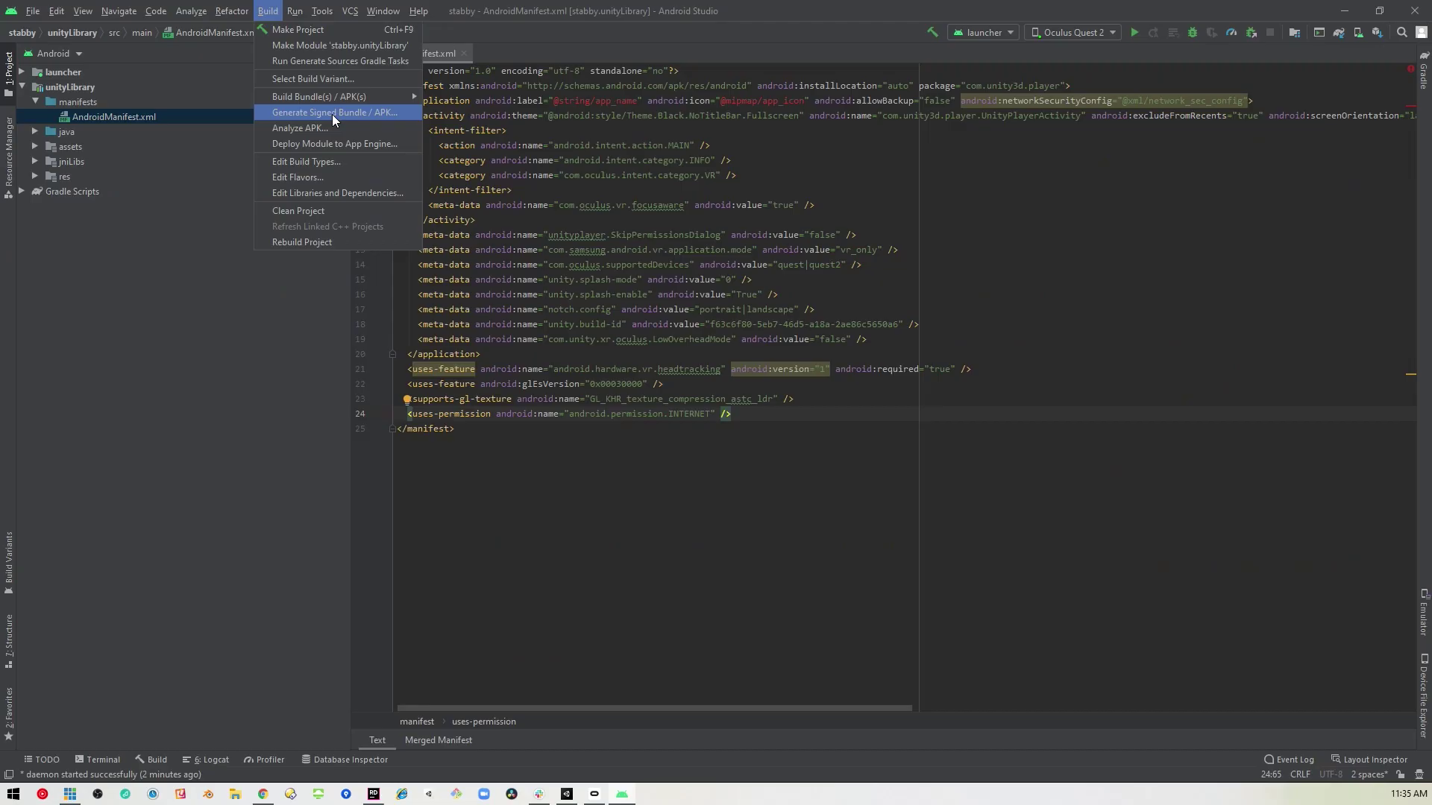
pyautogui.click(416, 168)
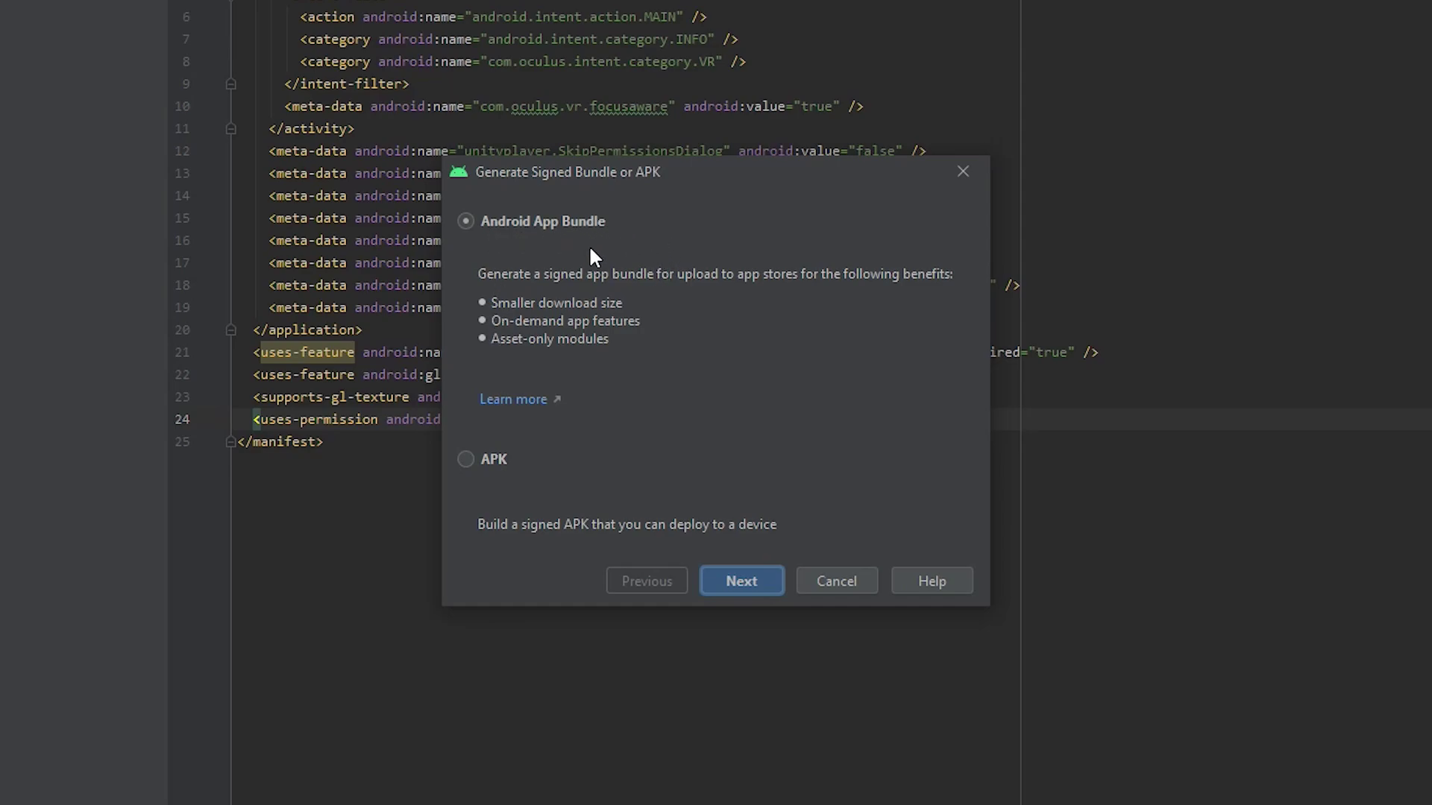
pyautogui.click(467, 461)
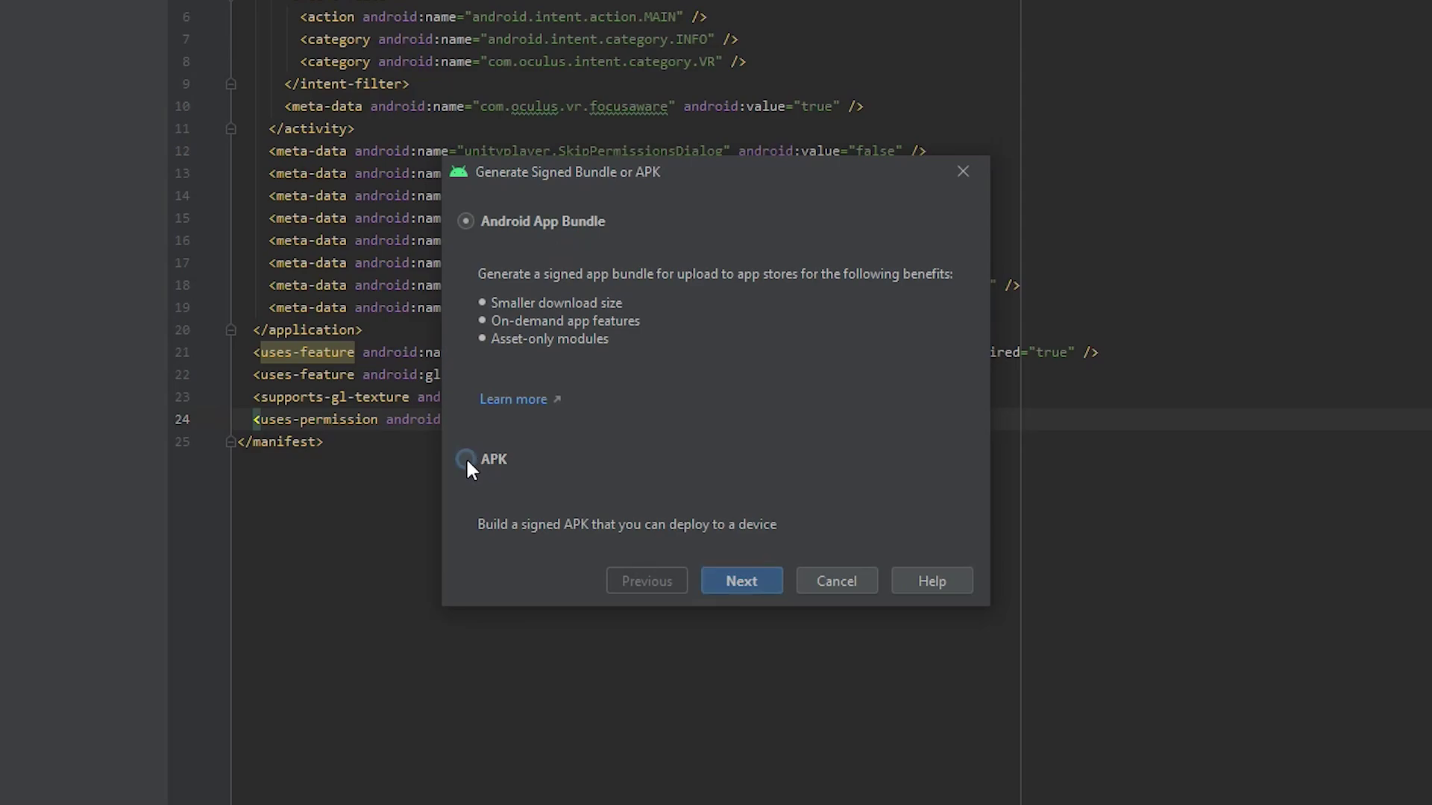
pyautogui.click(748, 579)
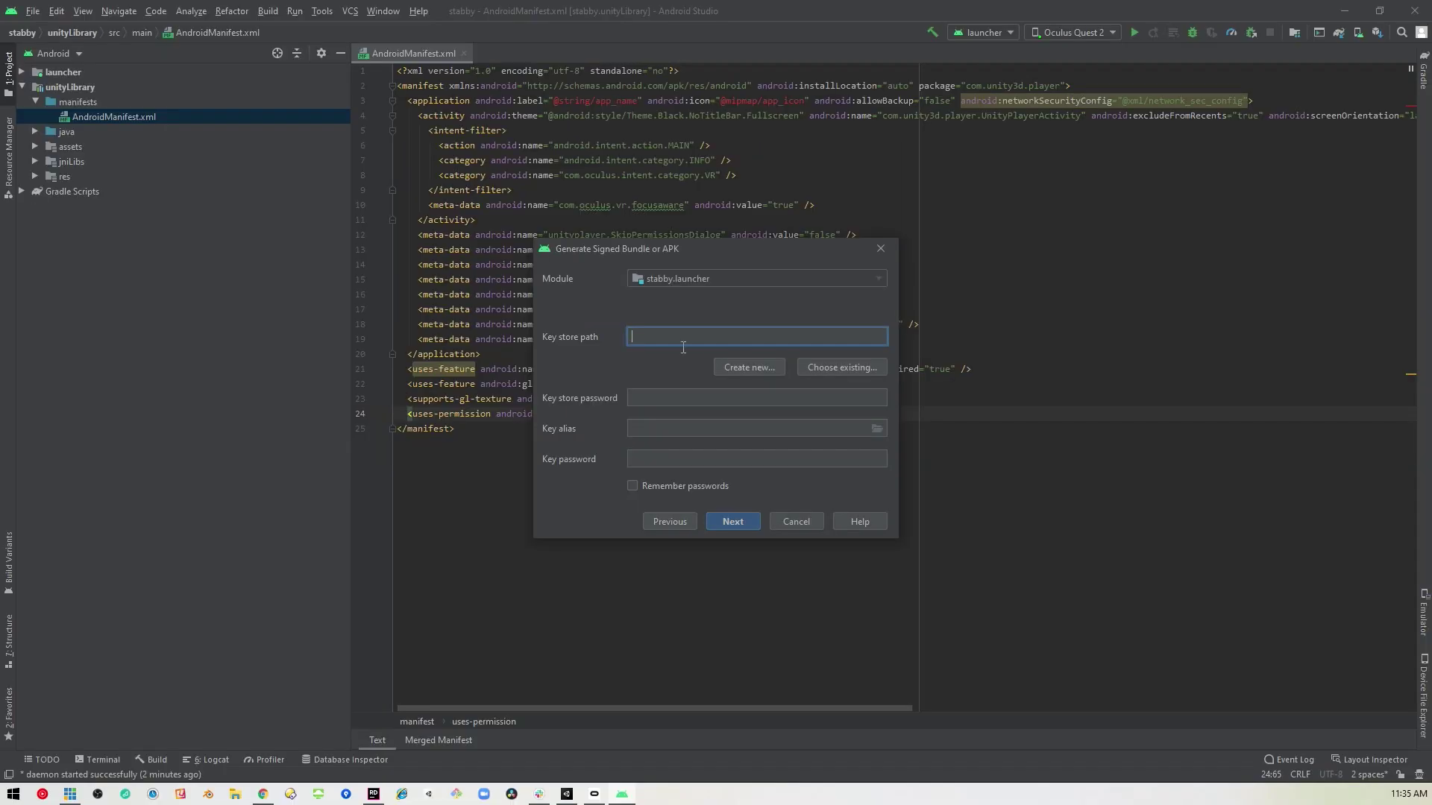
# In Unity's Publishing Settings, check the stabbyknife.keystore path in the blade folder and alias stabby
pyautogui.click(567, 794)
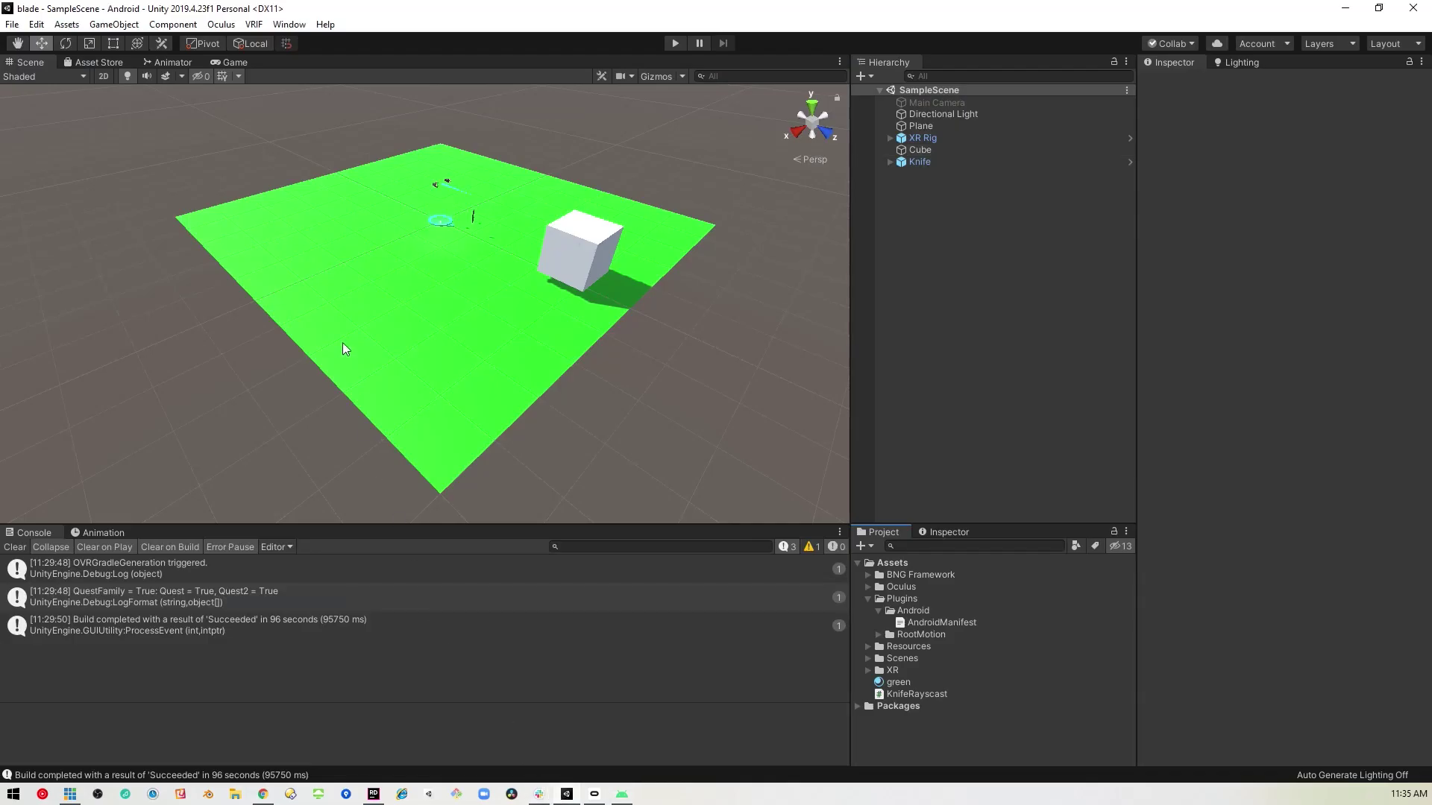
pyautogui.click(36, 24)
pyautogui.click(87, 447)
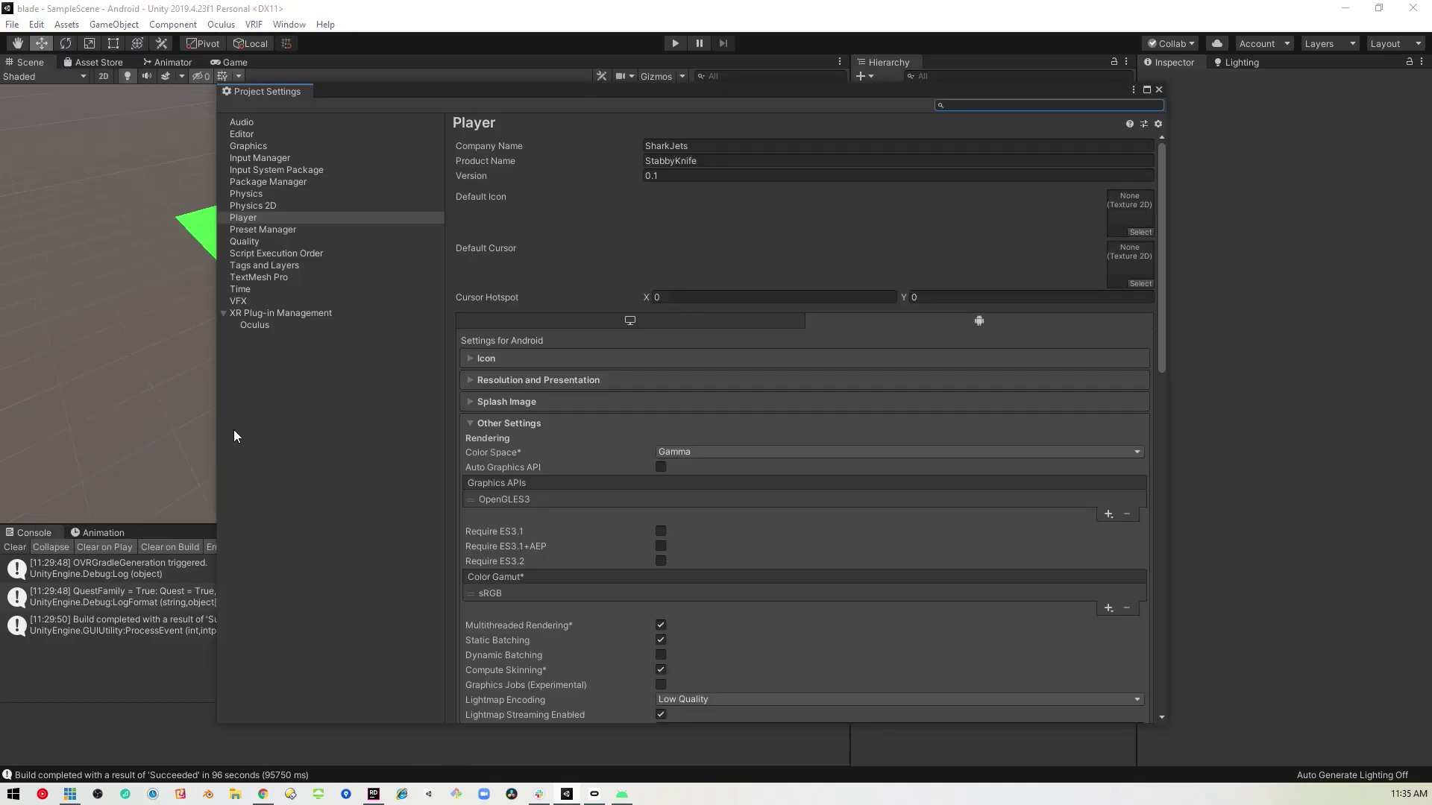
pyautogui.click(473, 422)
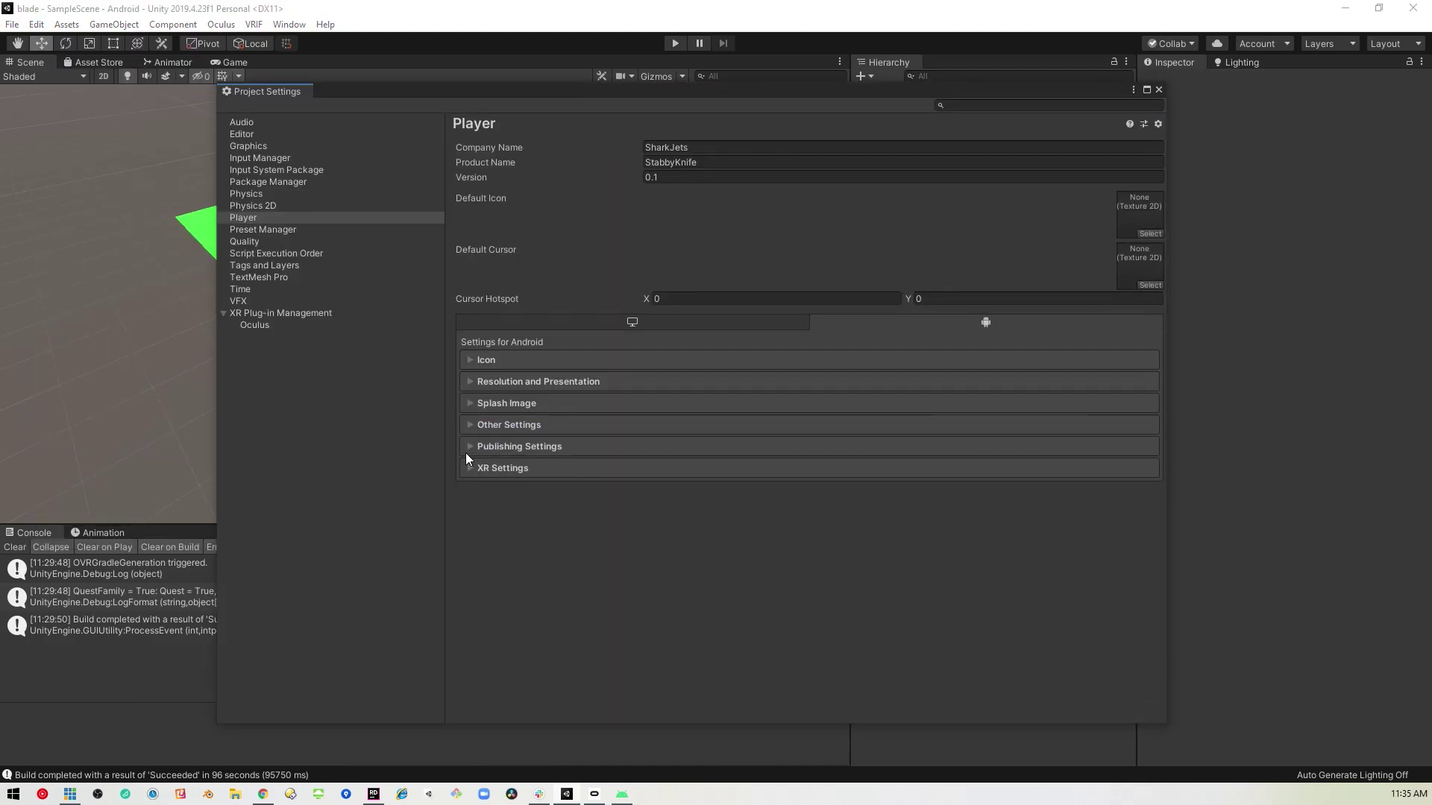
pyautogui.click(468, 445)
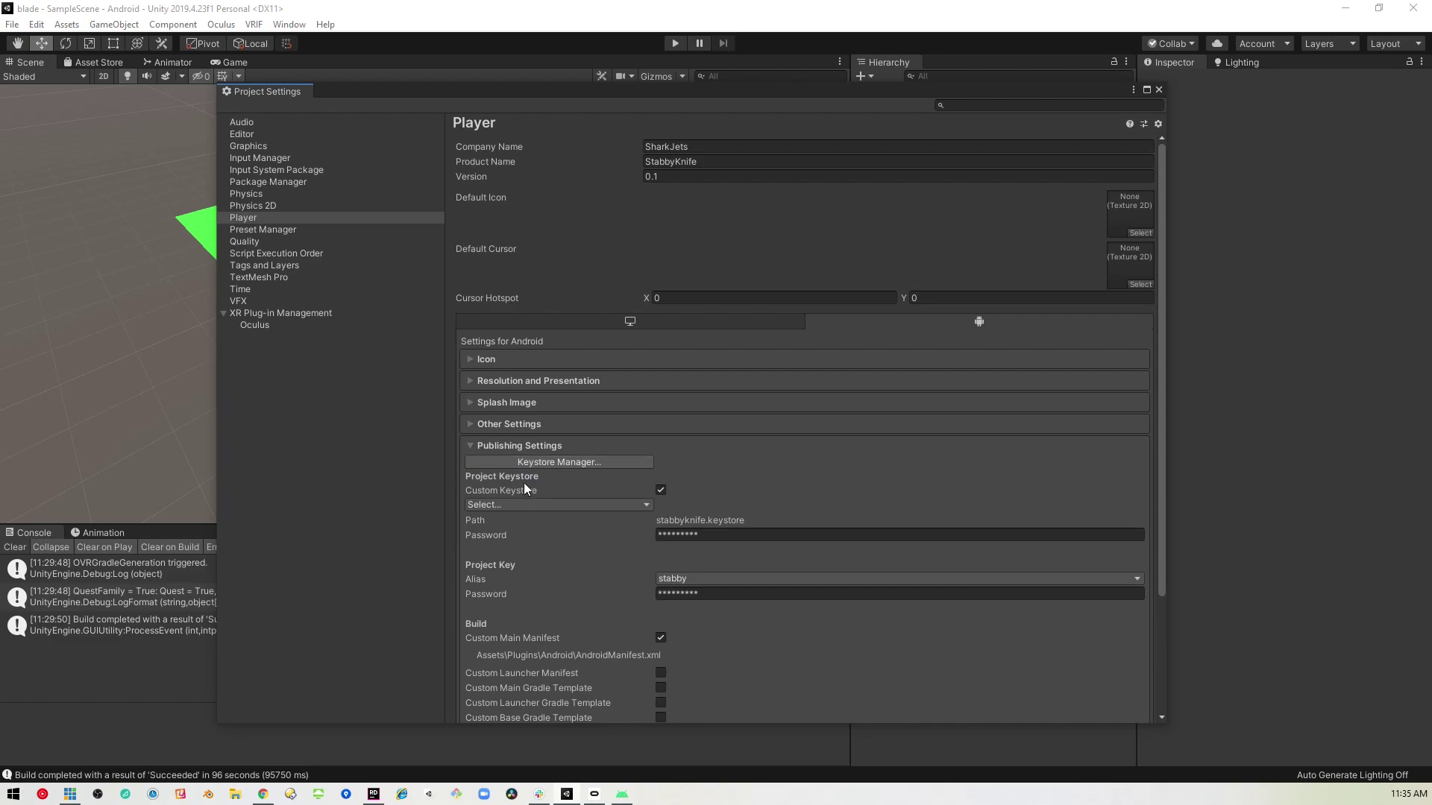
pyautogui.scroll(-3, 637, 518)
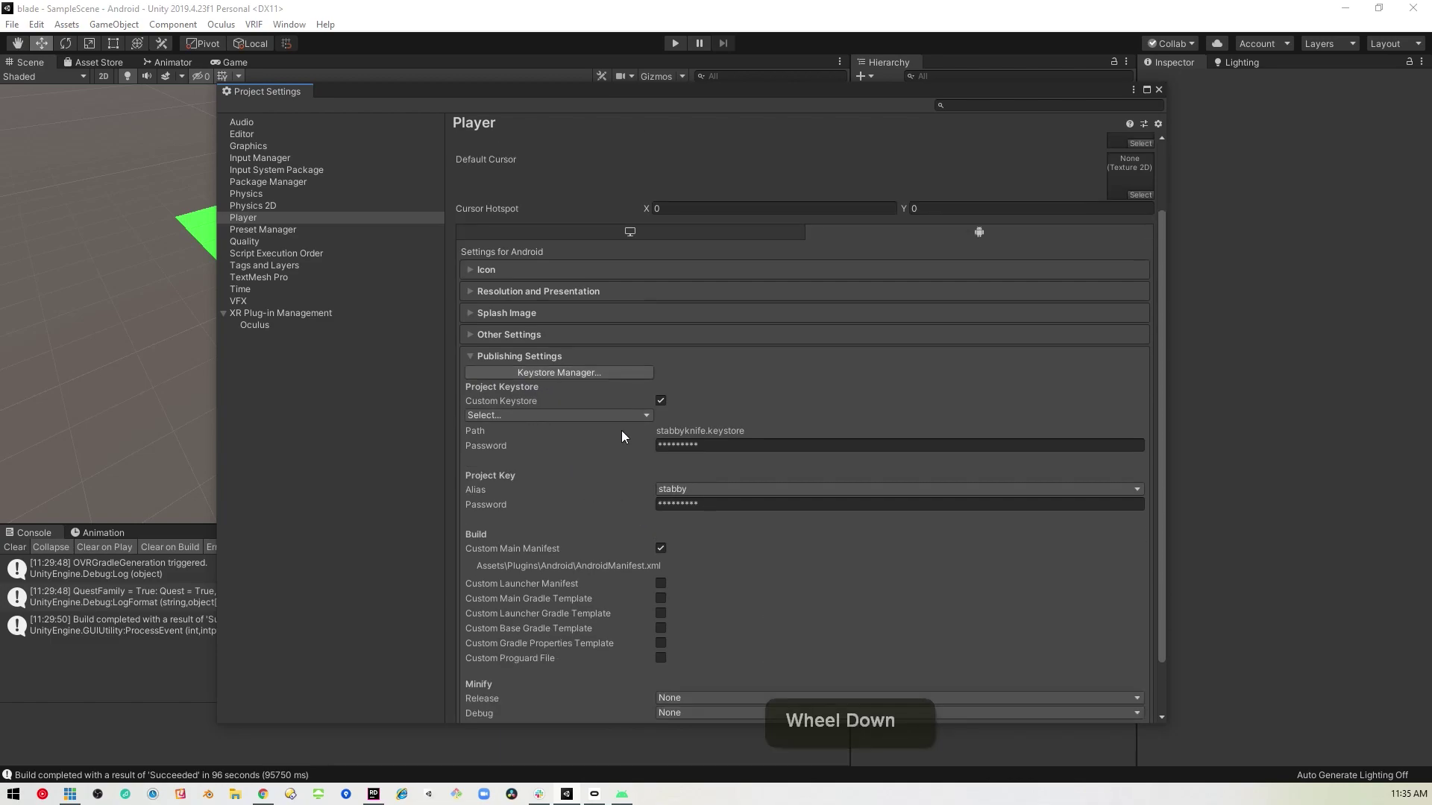
pyautogui.click(636, 416)
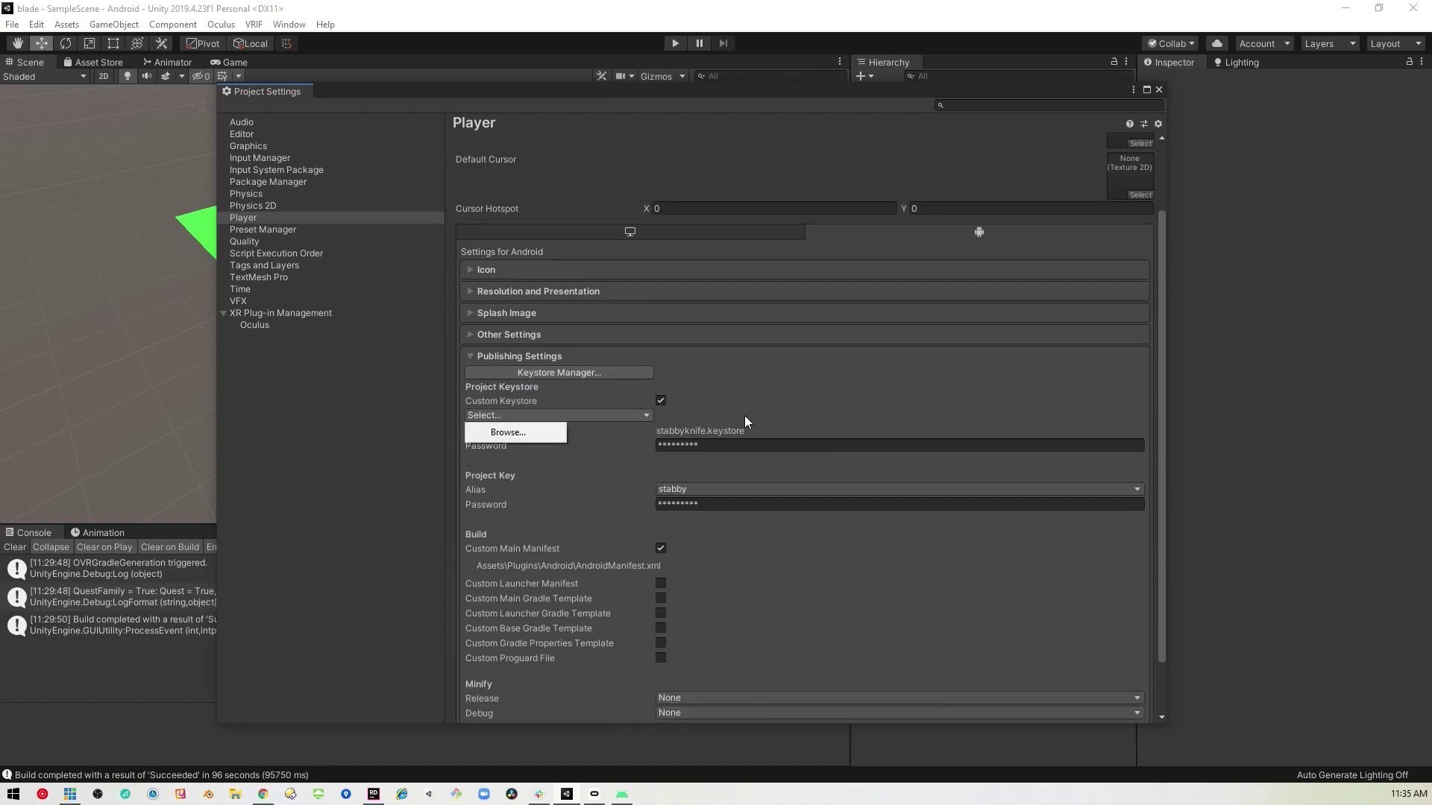
pyautogui.click(762, 428)
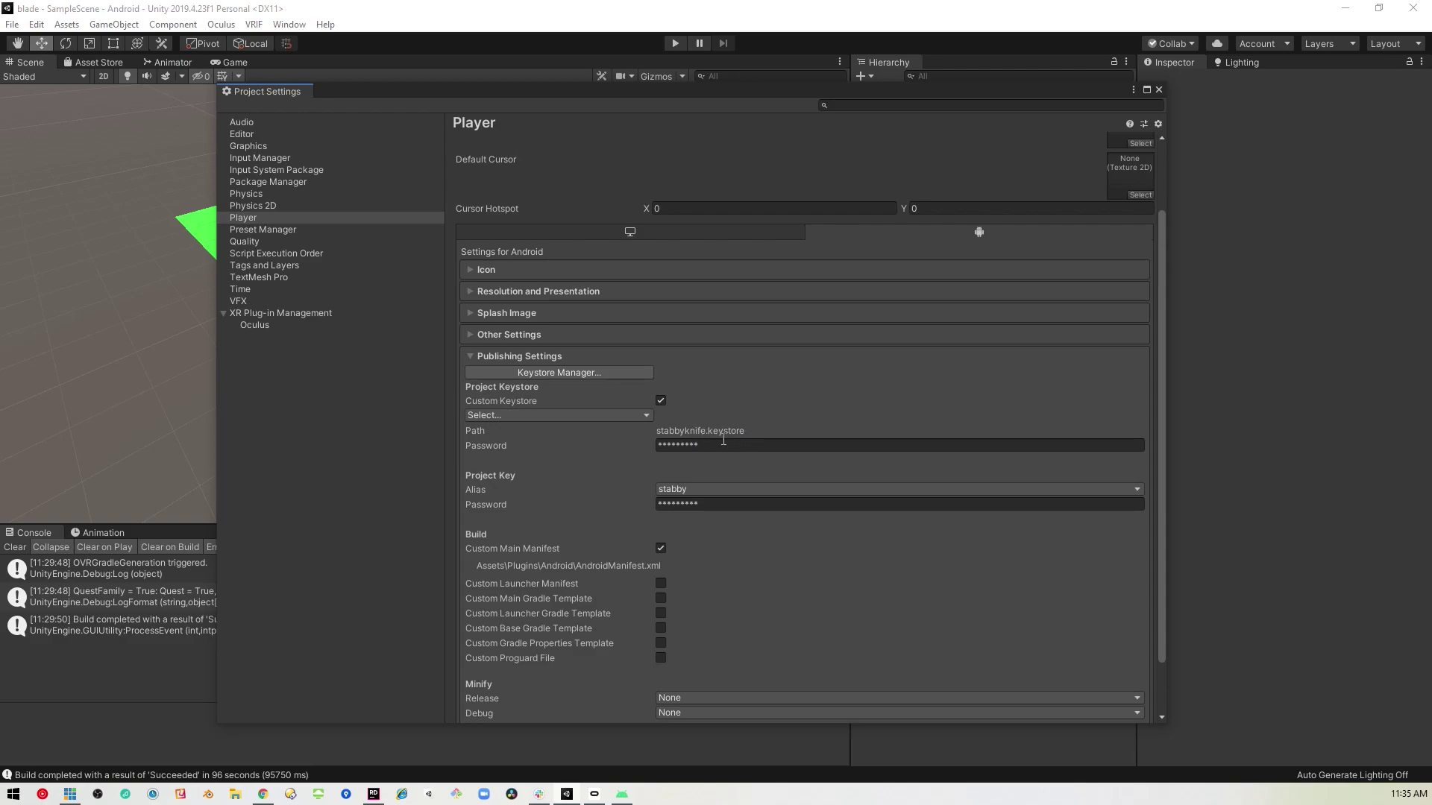
pyautogui.click(535, 419)
pyautogui.click(539, 432)
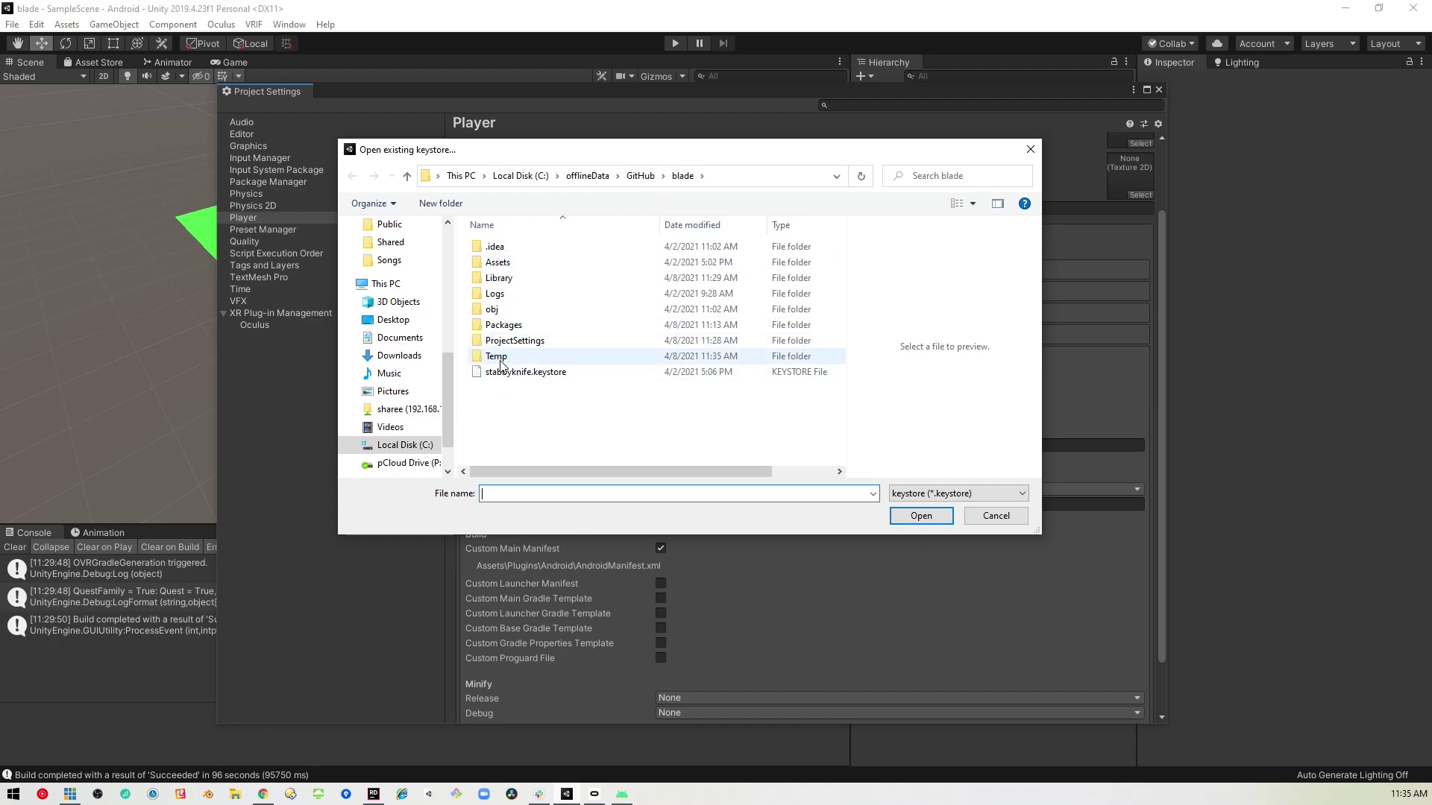
pyautogui.click(996, 516)
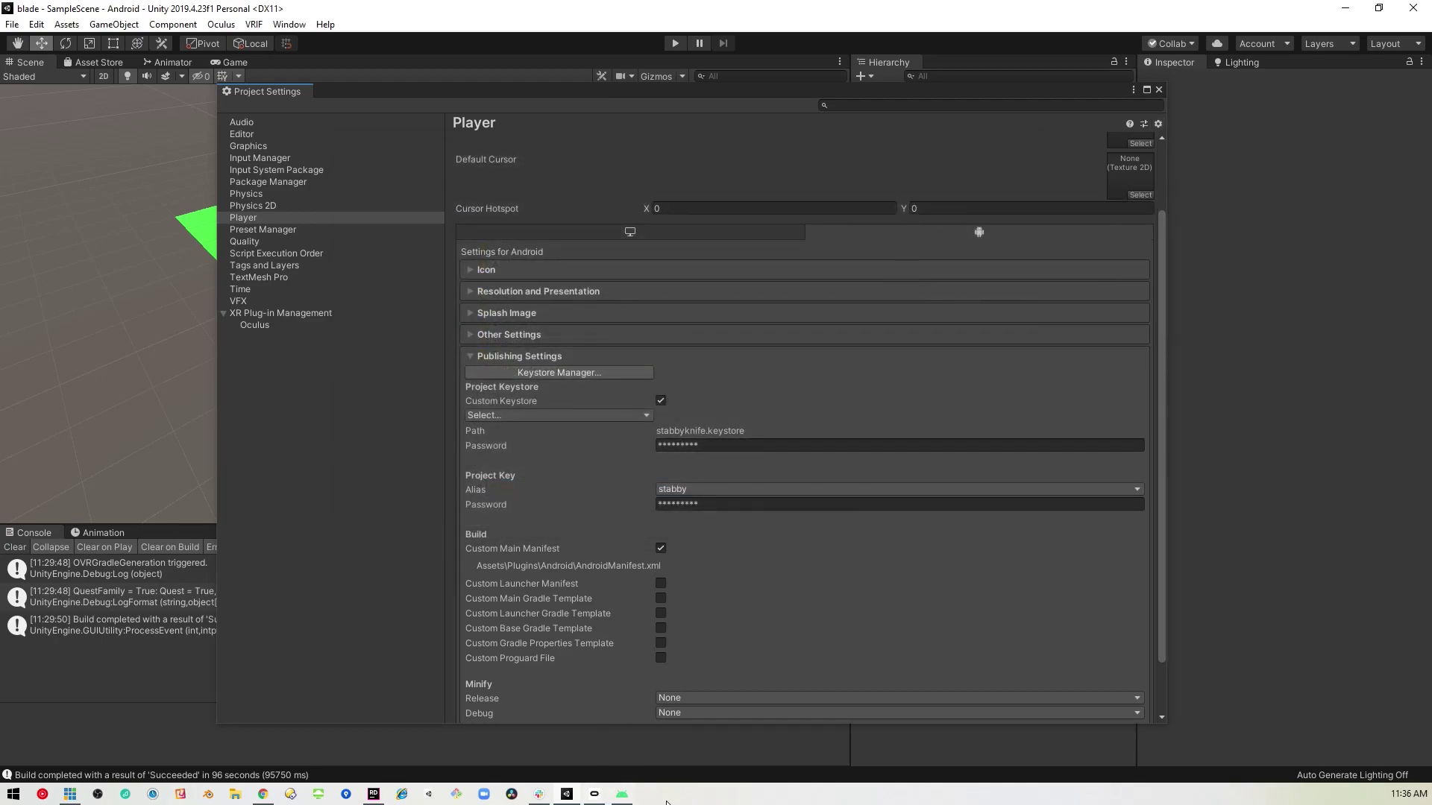
# Set the signing key store to C:\offlineData\GitHub\blade\stabbyknife.keystore
pyautogui.click(622, 794)
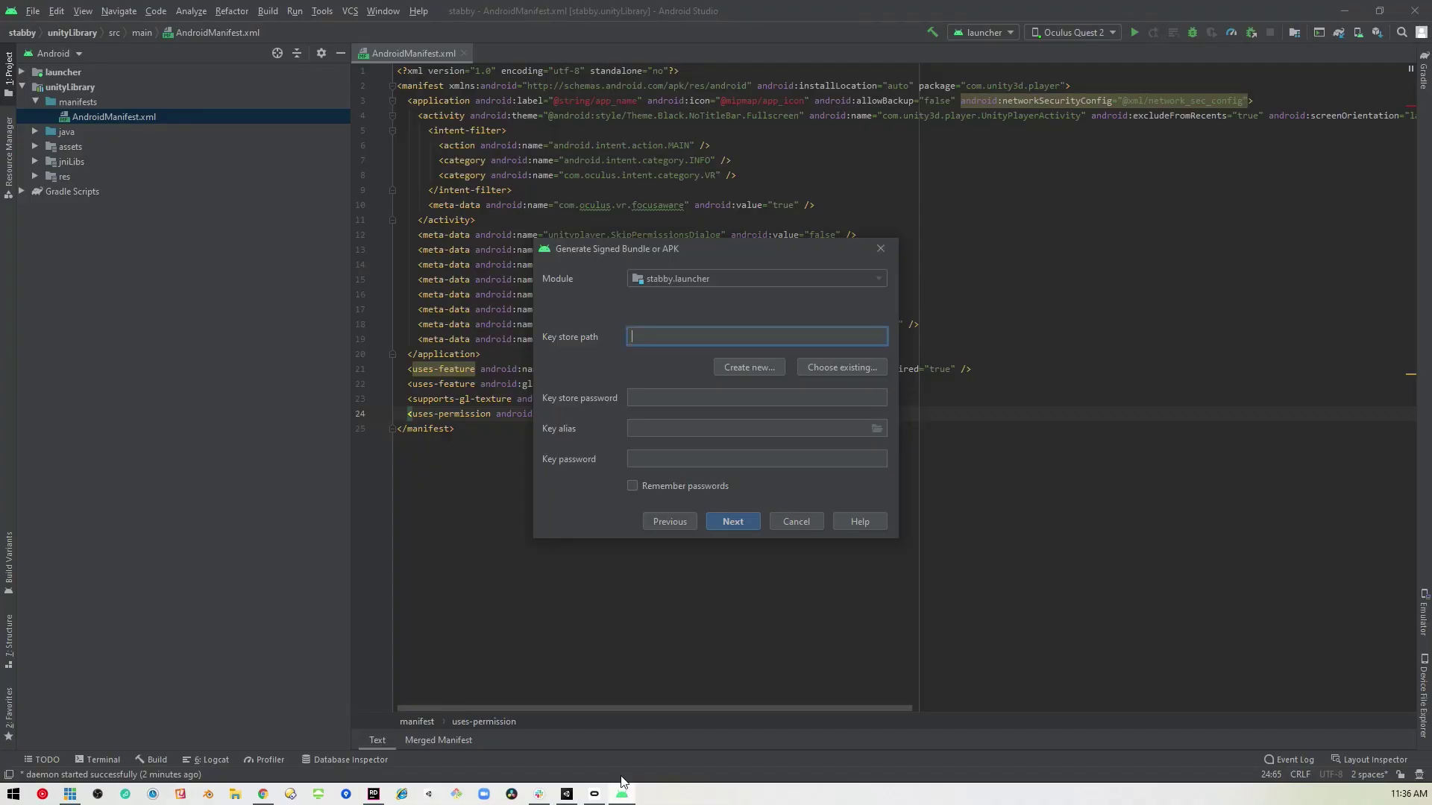
pyautogui.click(850, 367)
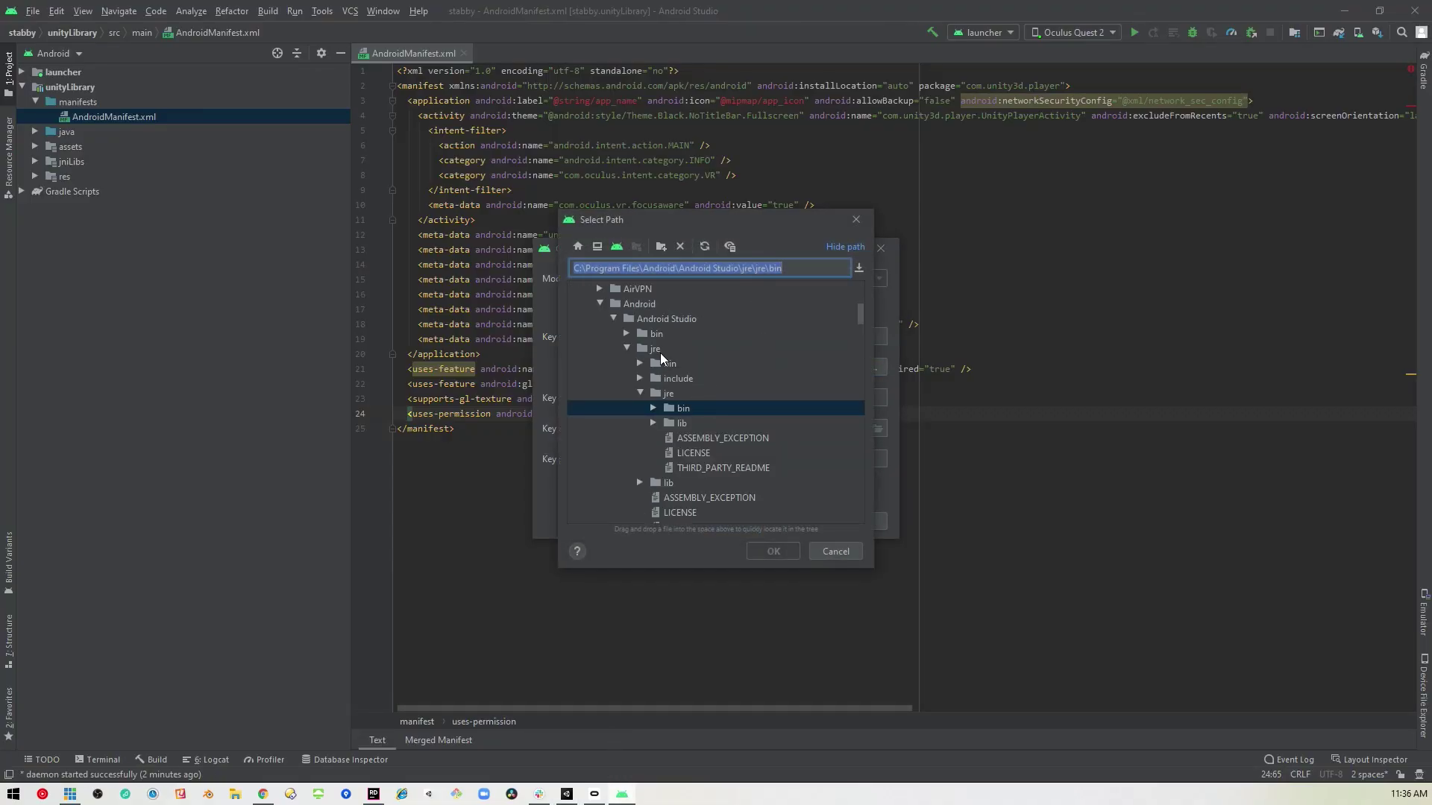
pyautogui.scroll(5, 662, 354)
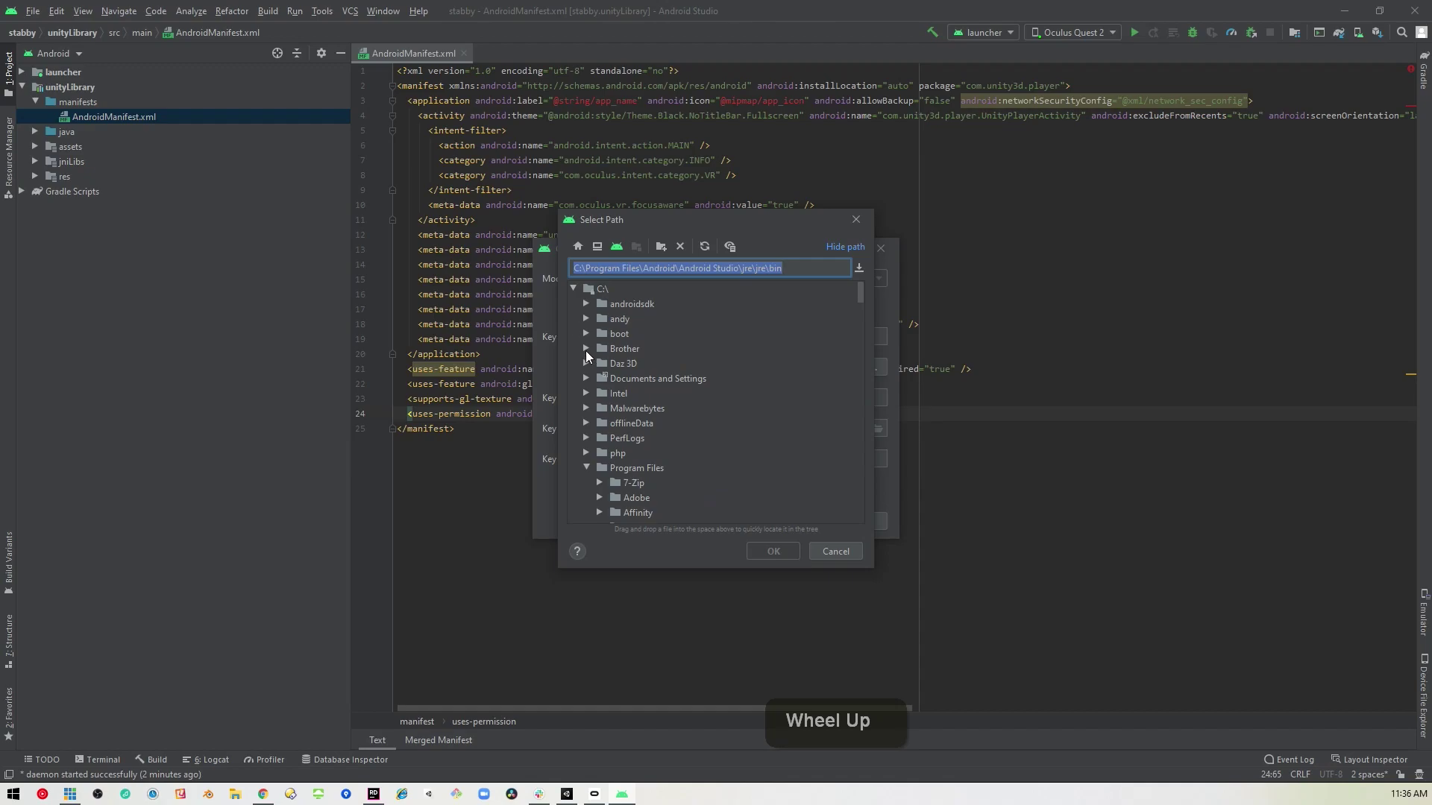
pyautogui.click(585, 423)
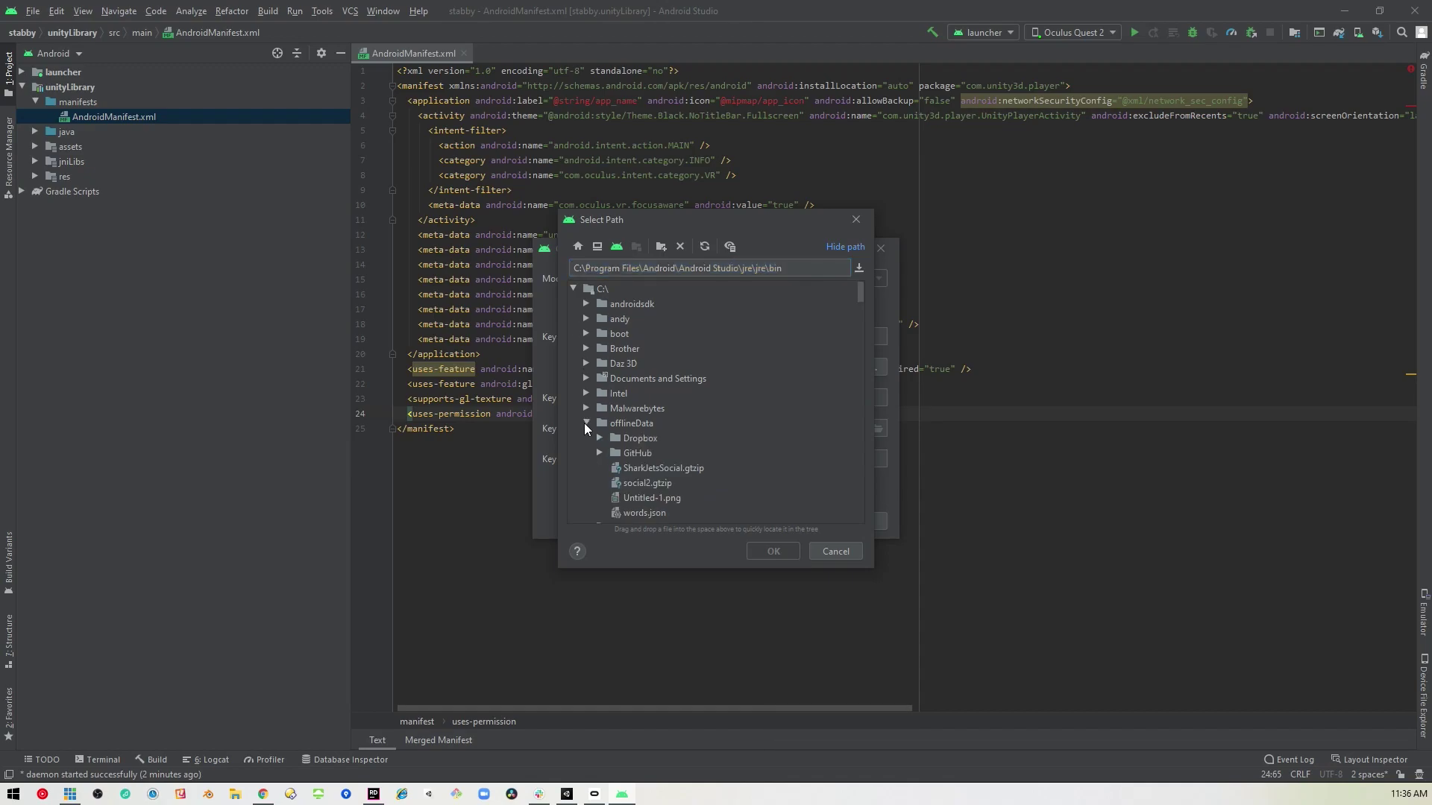
pyautogui.click(601, 452)
pyautogui.scroll(-4, 608, 440)
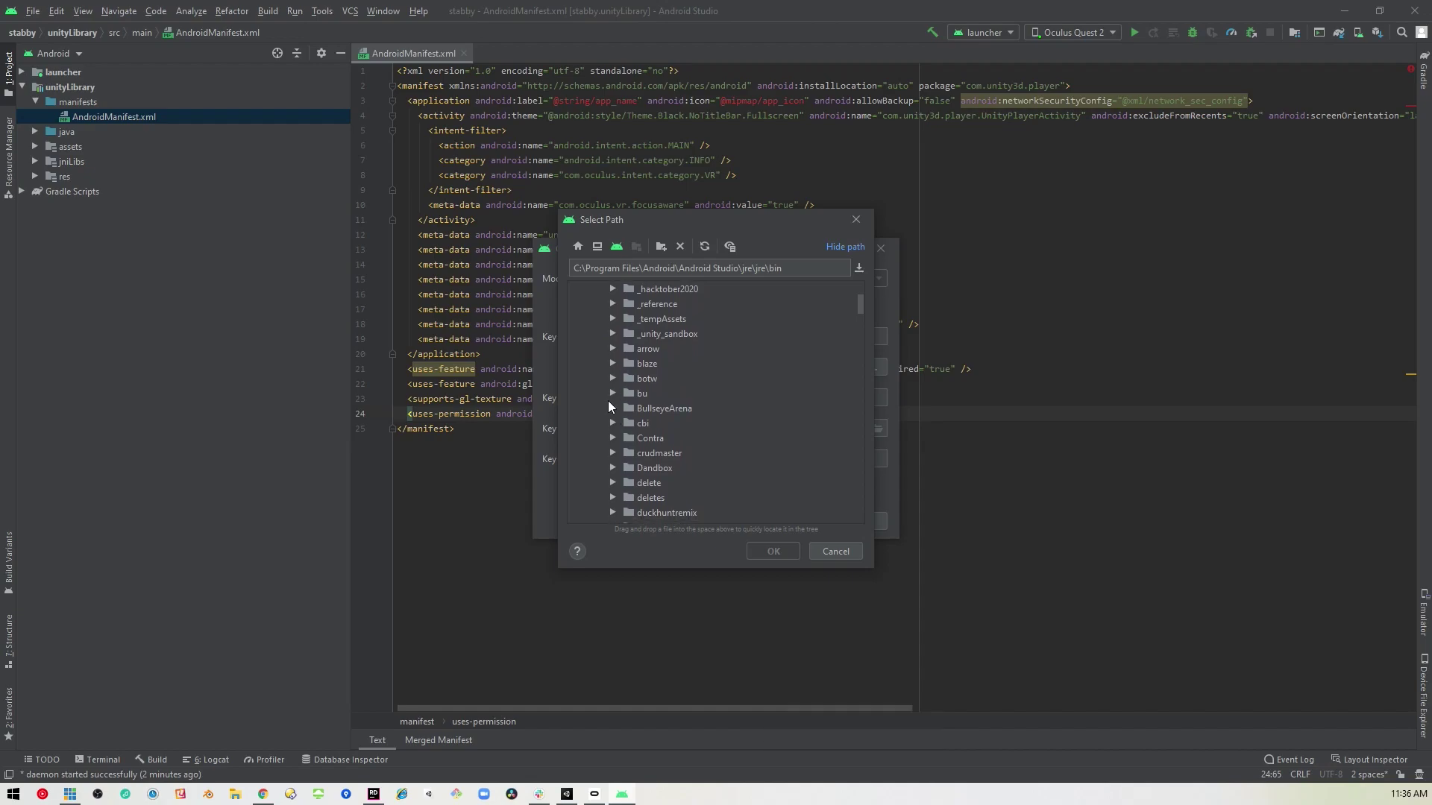
pyautogui.scroll(-2, 608, 406)
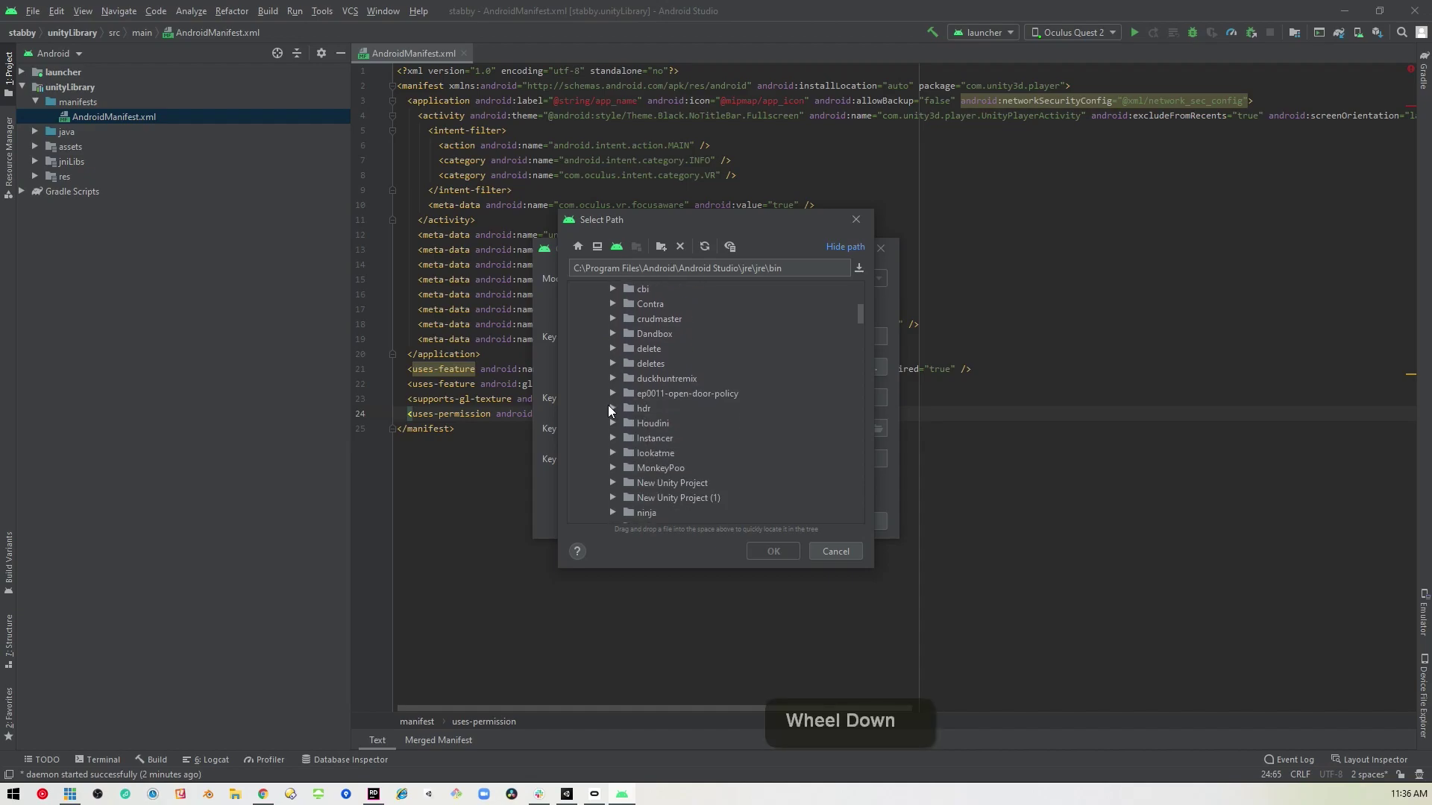
pyautogui.scroll(4, 607, 405)
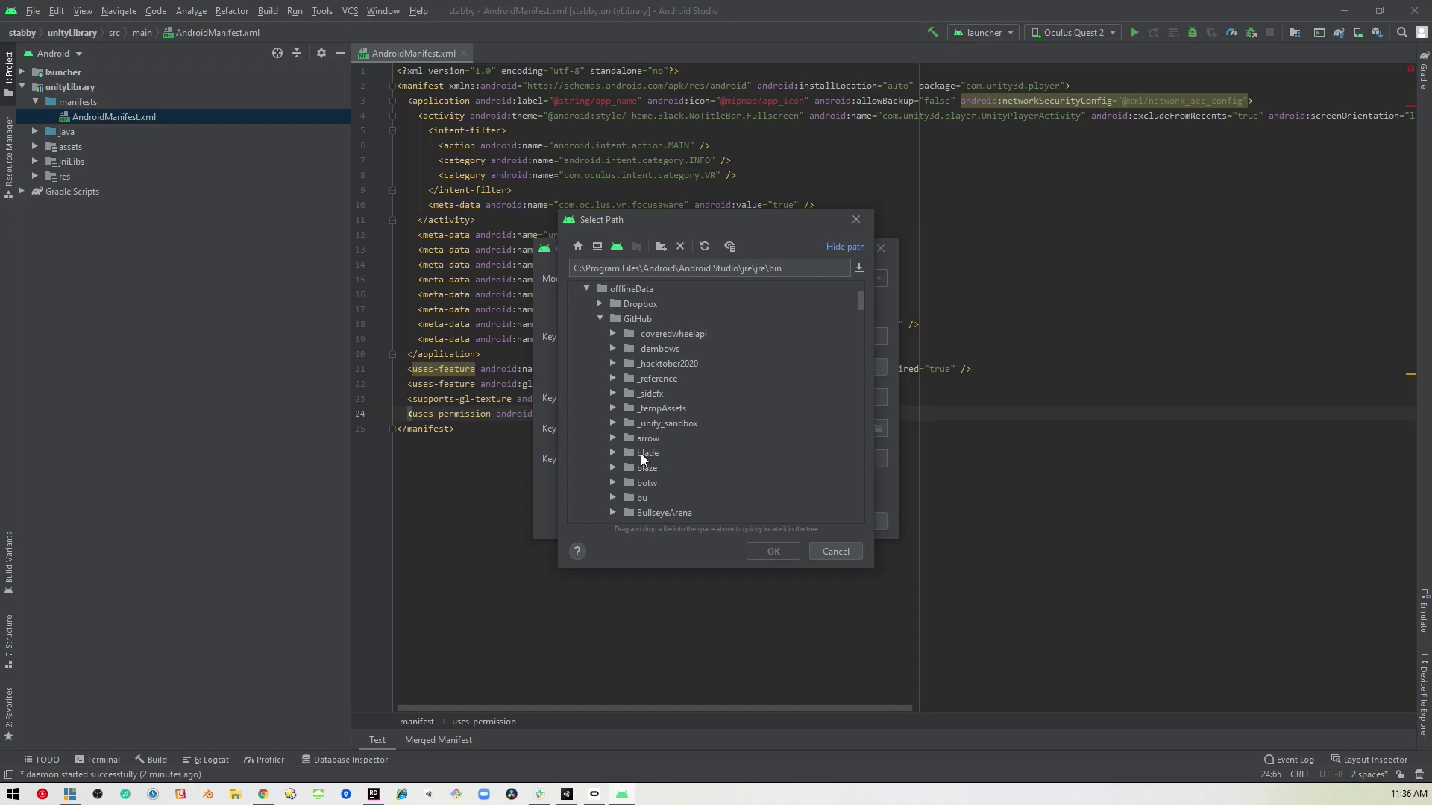
pyautogui.doubleClick(609, 453)
pyautogui.scroll(-3, 709, 450)
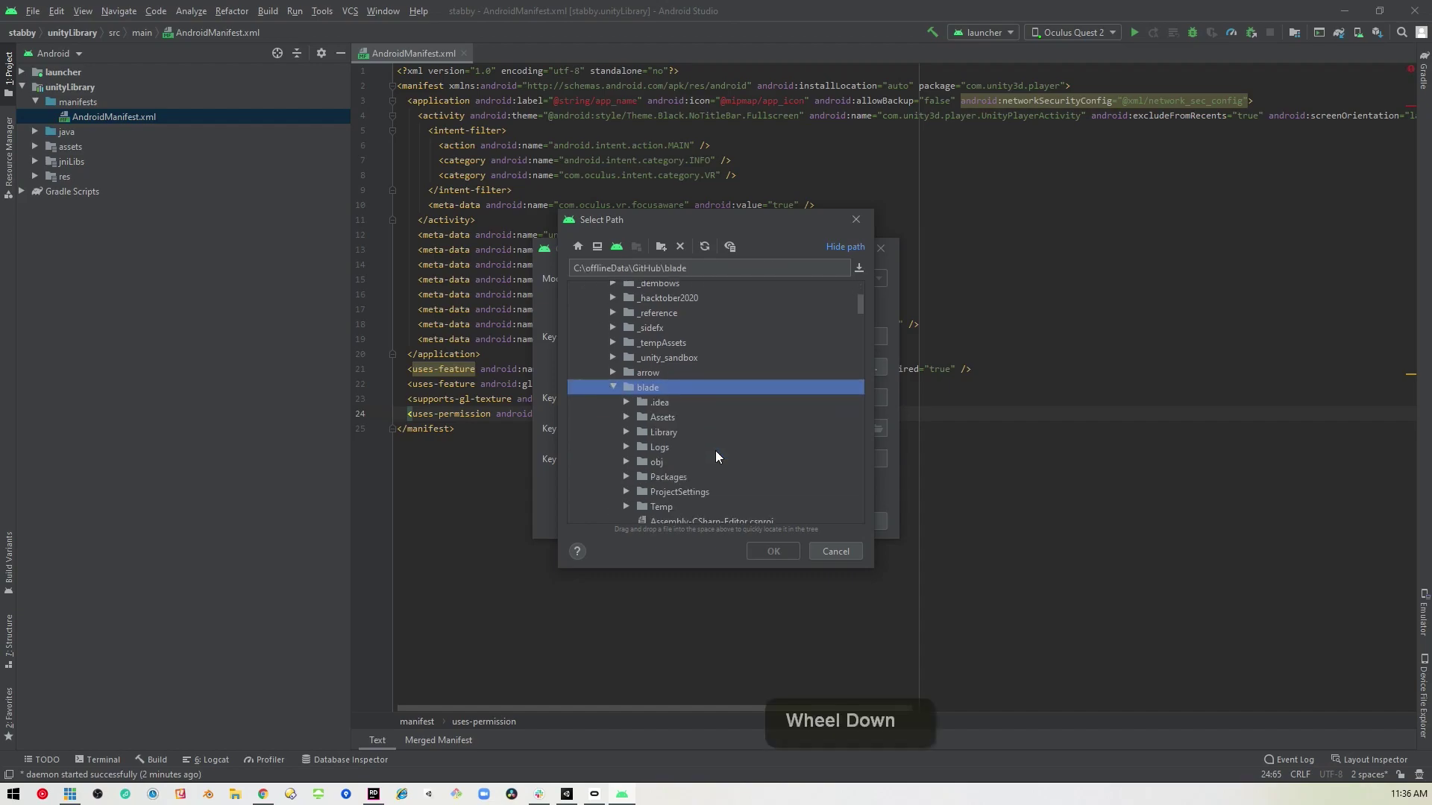
pyautogui.scroll(-3, 722, 452)
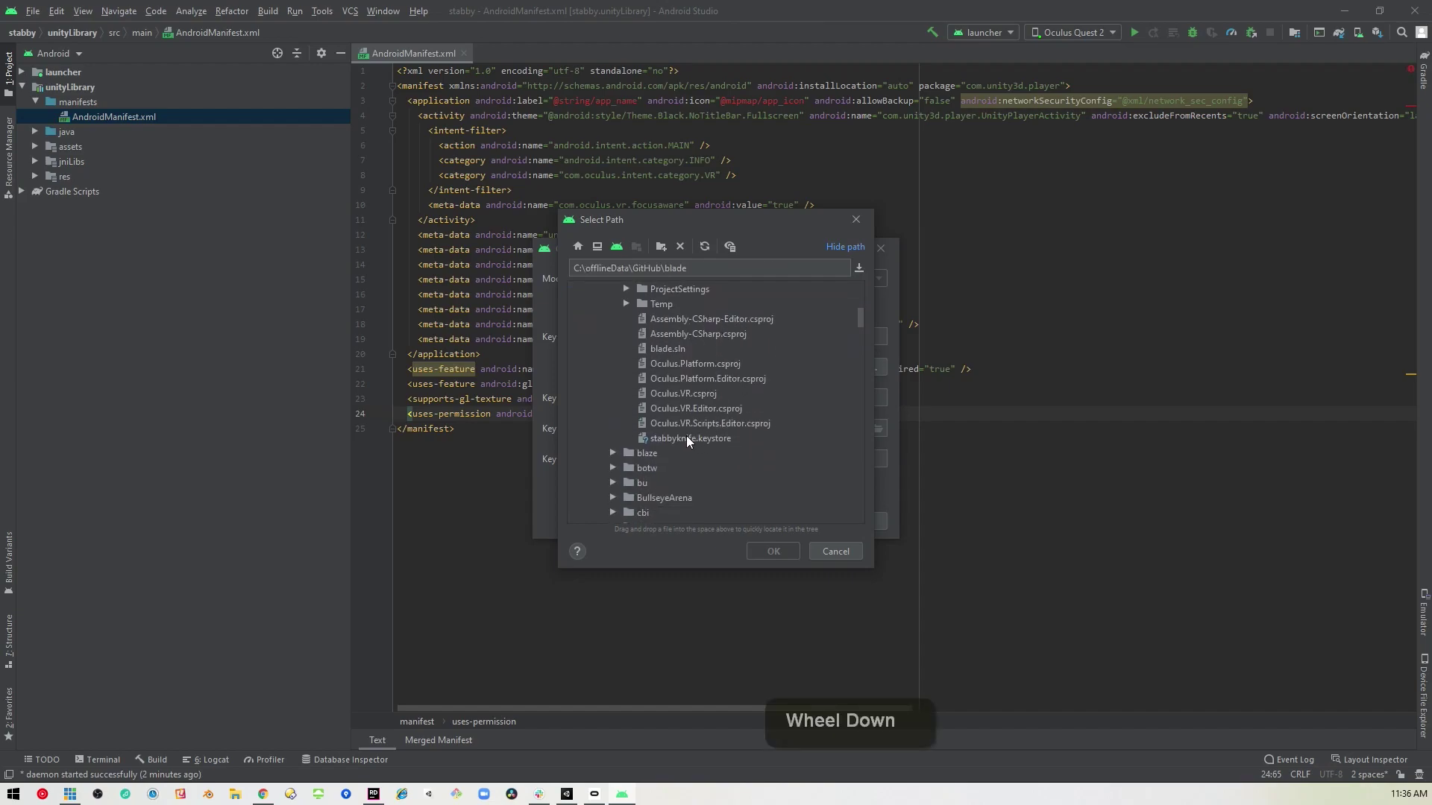
pyautogui.click(686, 438)
pyautogui.click(780, 551)
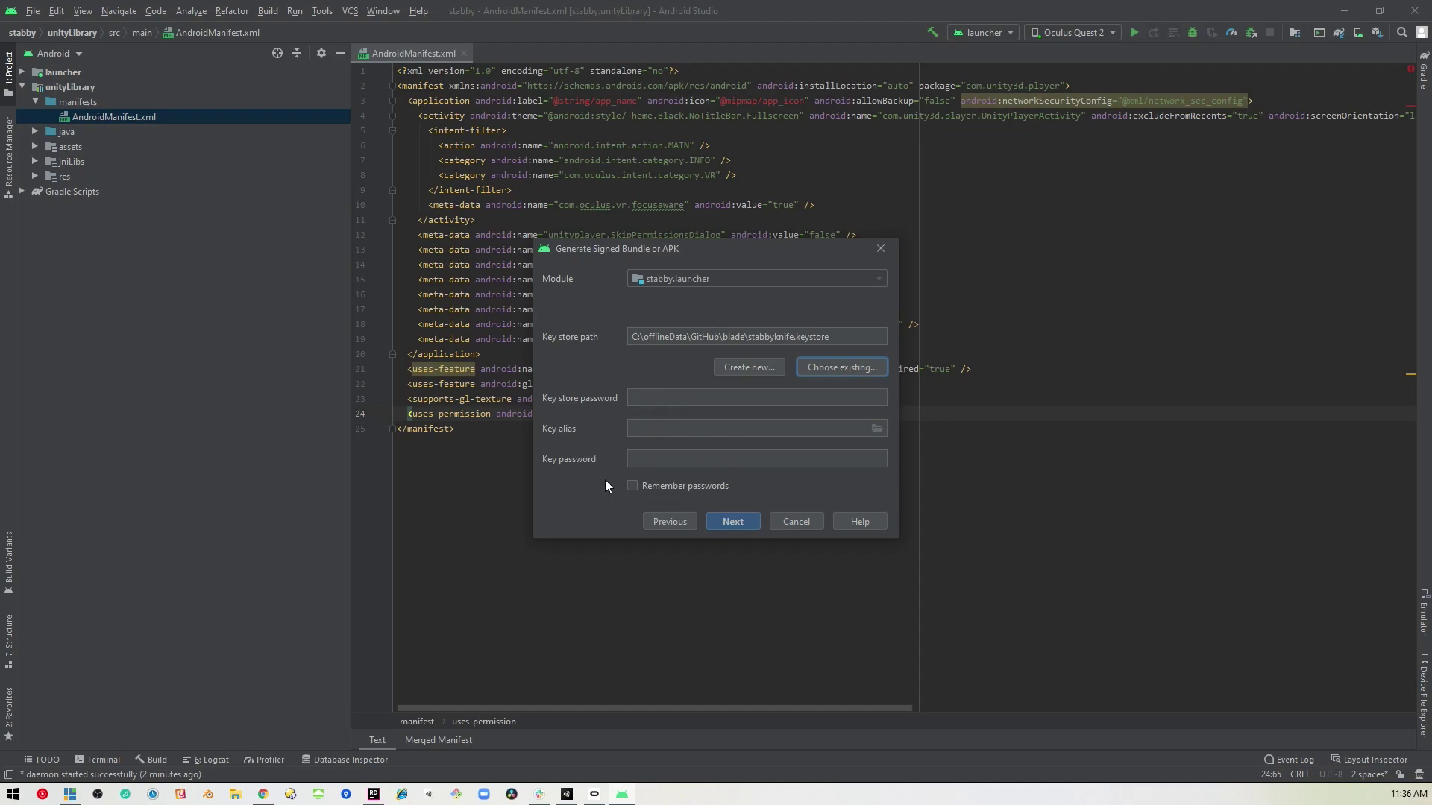
# Enter the key store password, key alias stabby and the key password, and remember passwords
pyautogui.click(675, 400)
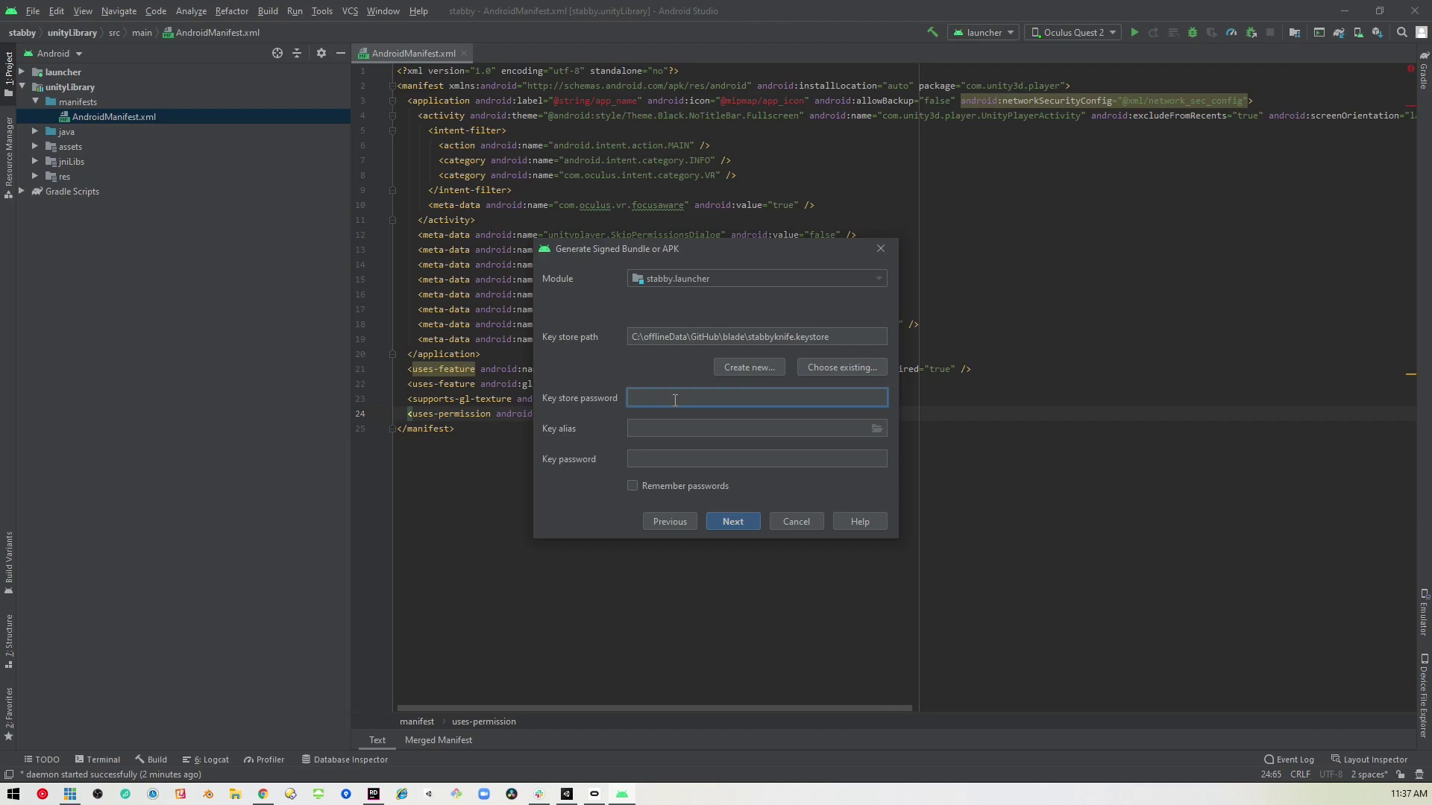
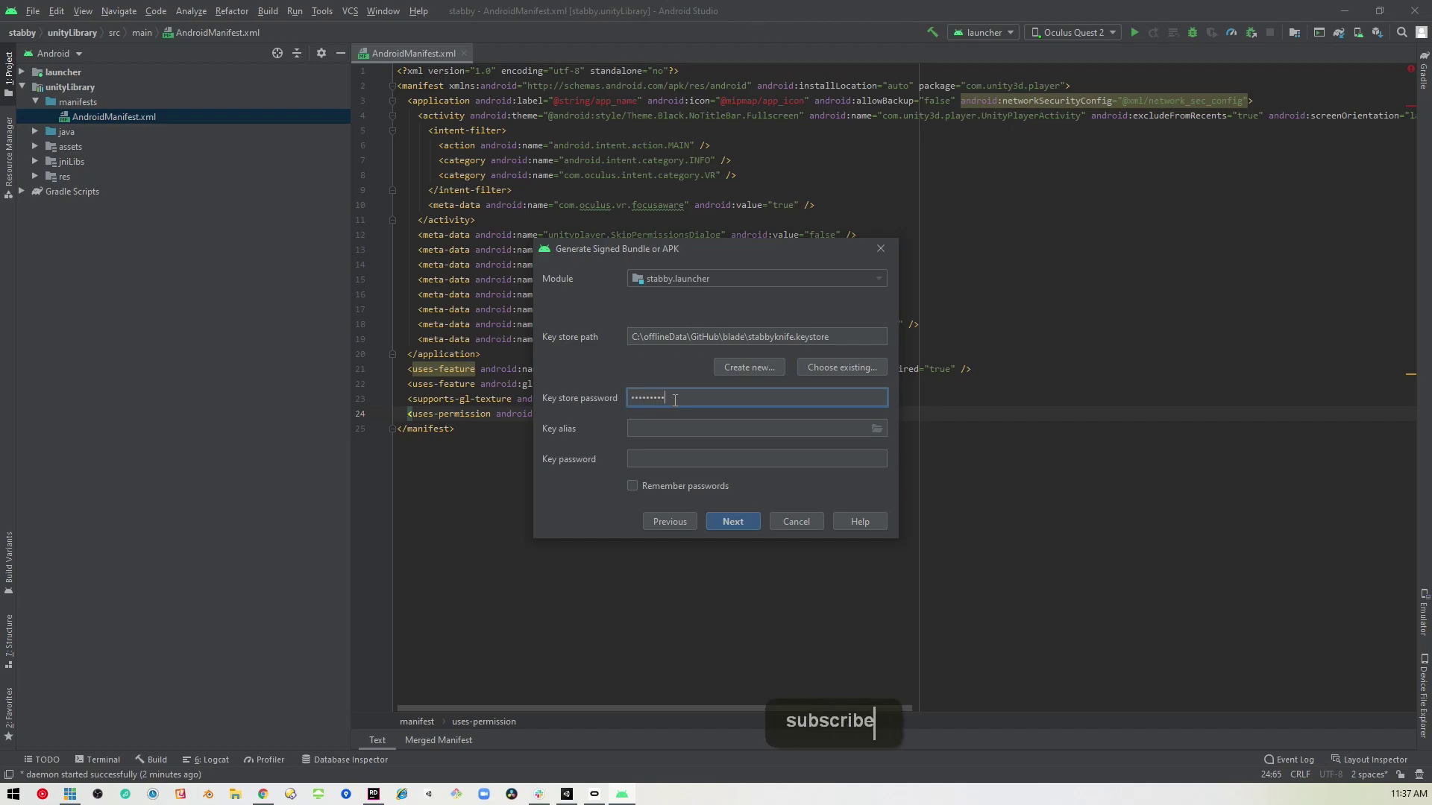
pyautogui.press('Tab')
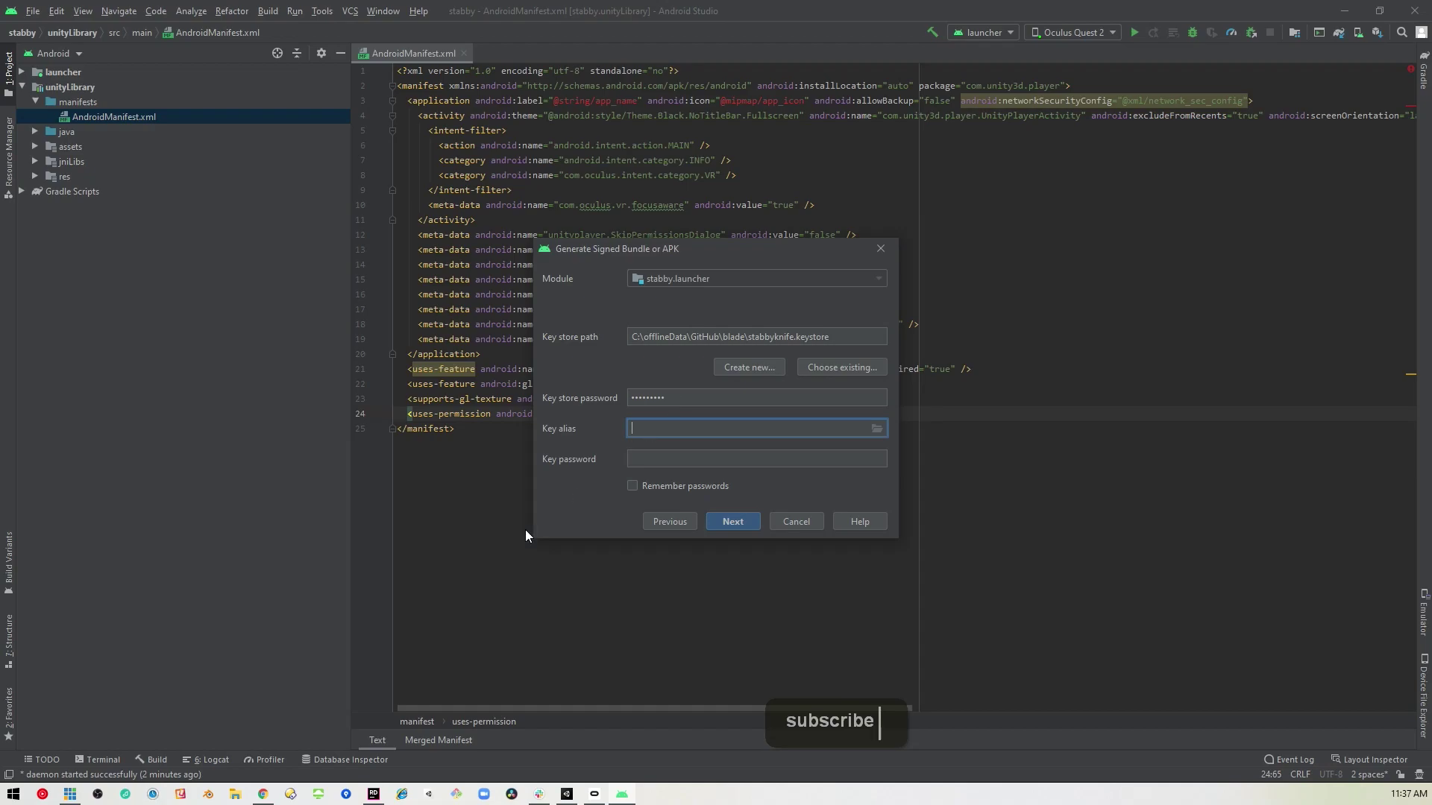
pyautogui.click(566, 795)
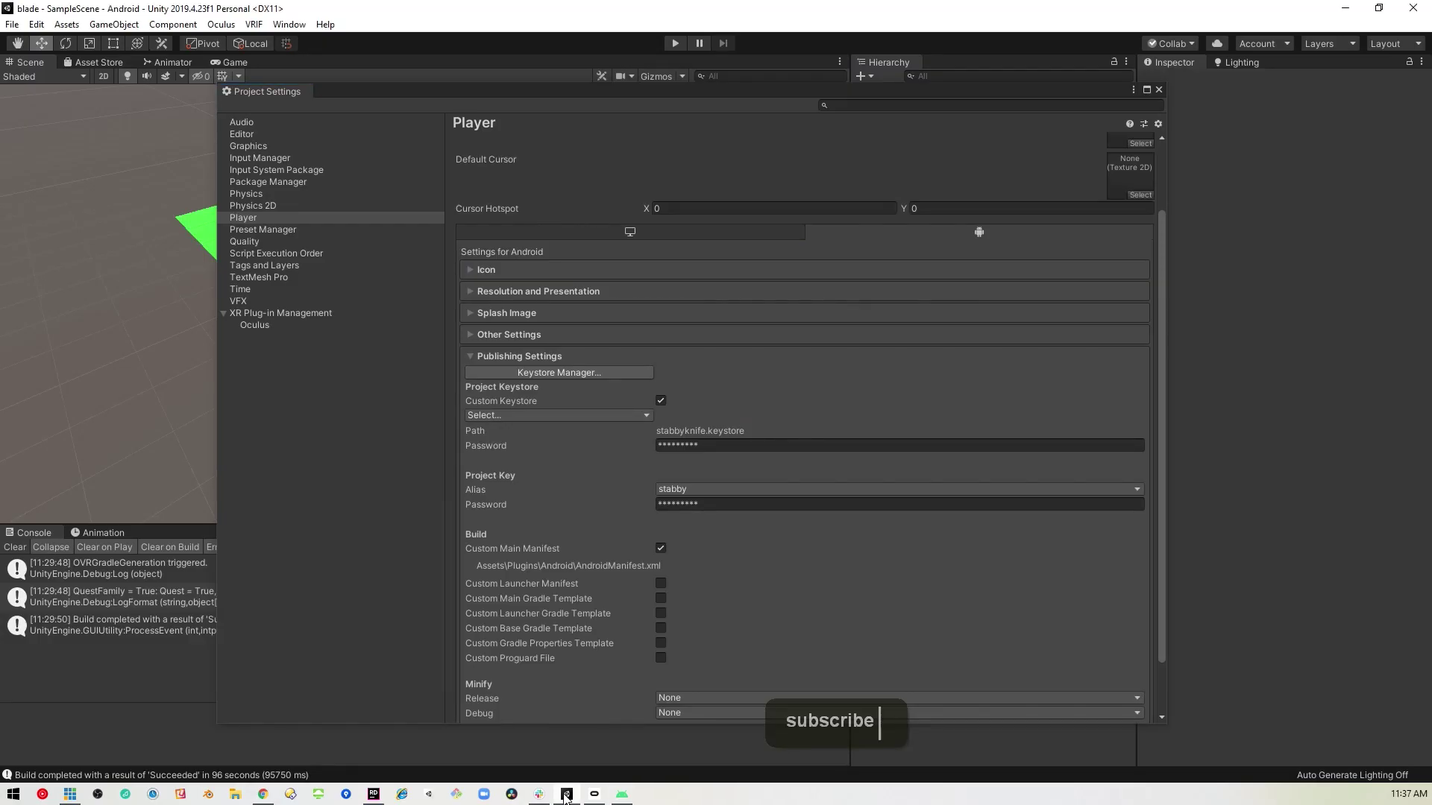
pyautogui.click(566, 795)
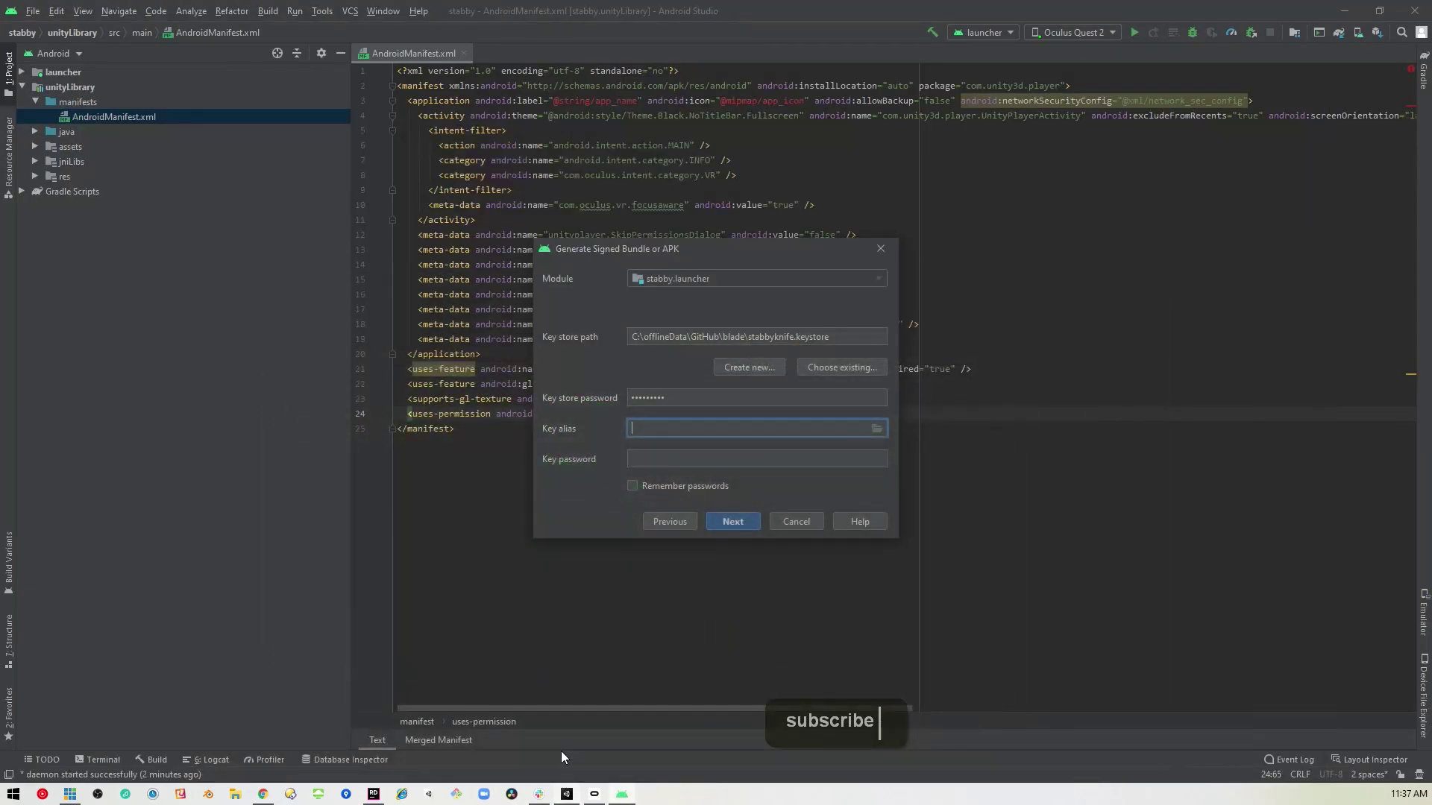
pyautogui.write('stabby')
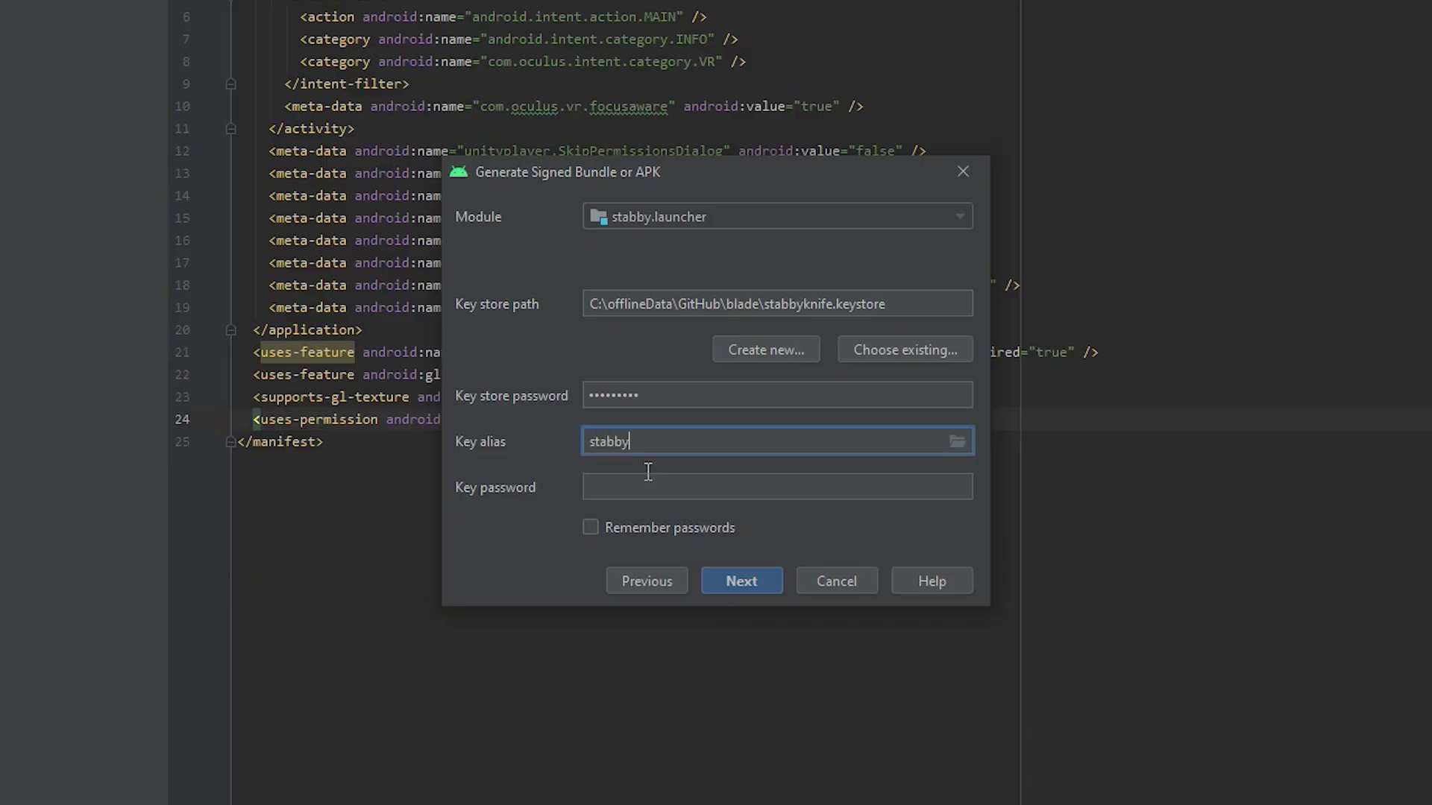
pyautogui.press('Tab')
pyautogui.write('*********')
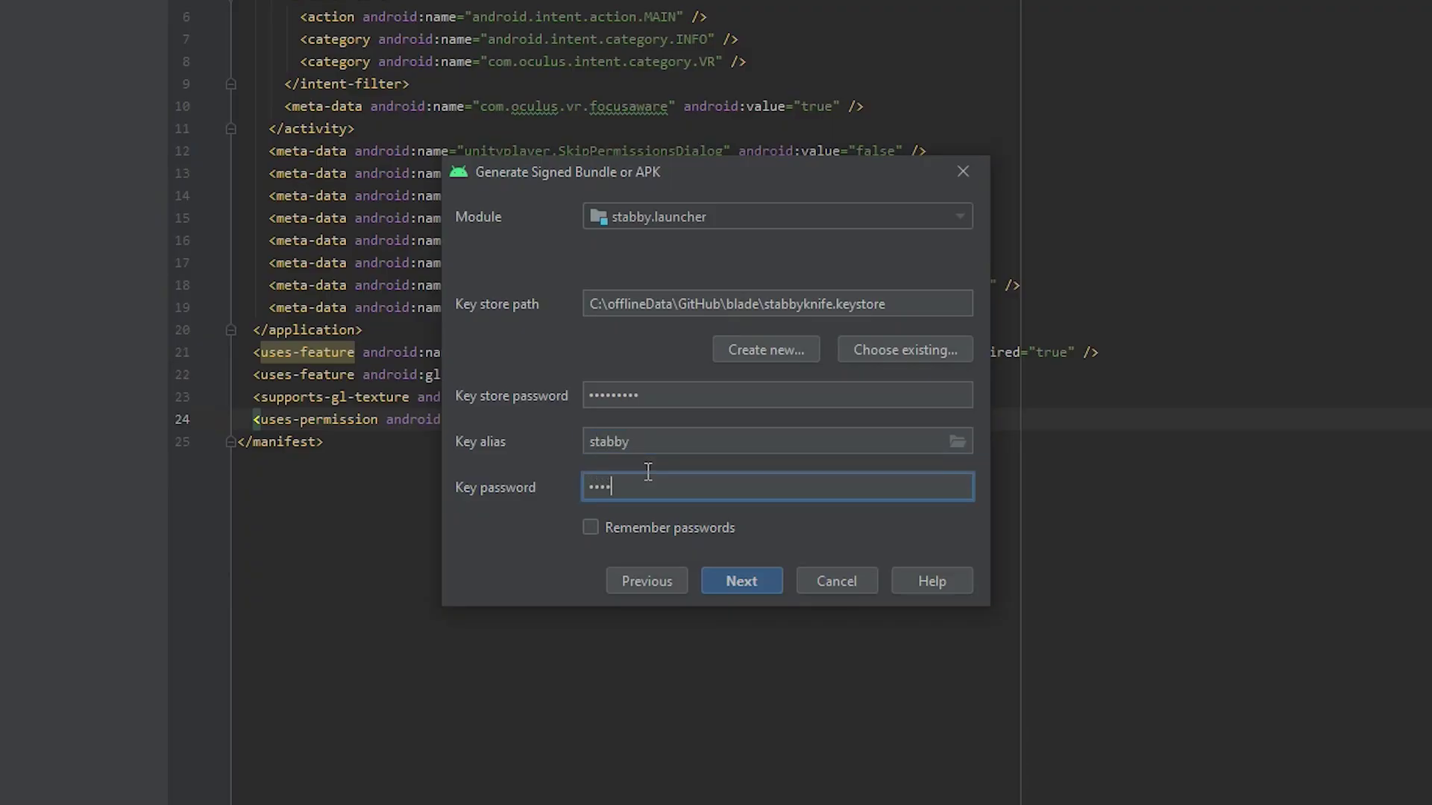
pyautogui.click(591, 527)
# Build the release variant with V1 (Jar) and V2 (Full APK) signatures enabled
pyautogui.click(740, 581)
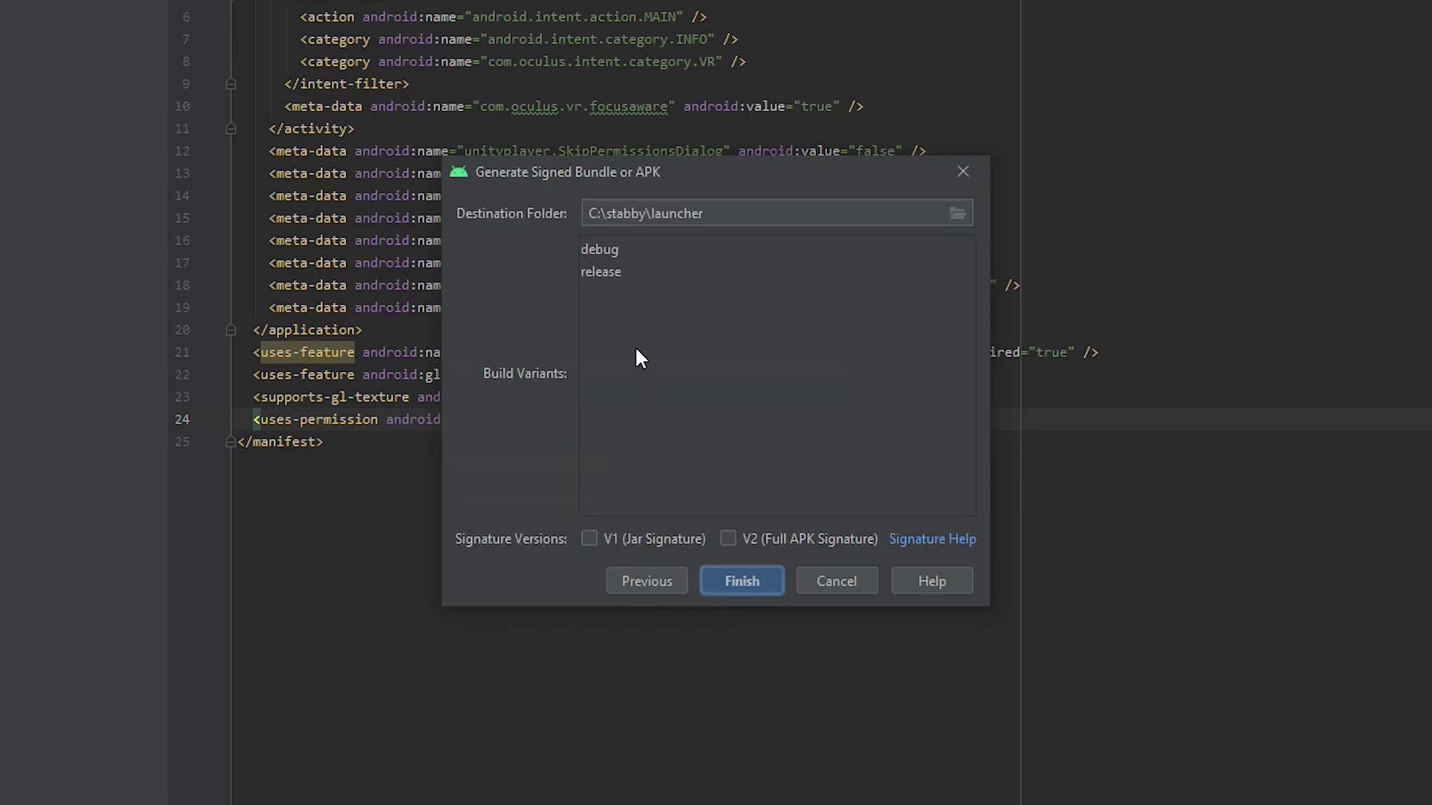
pyautogui.click(616, 248)
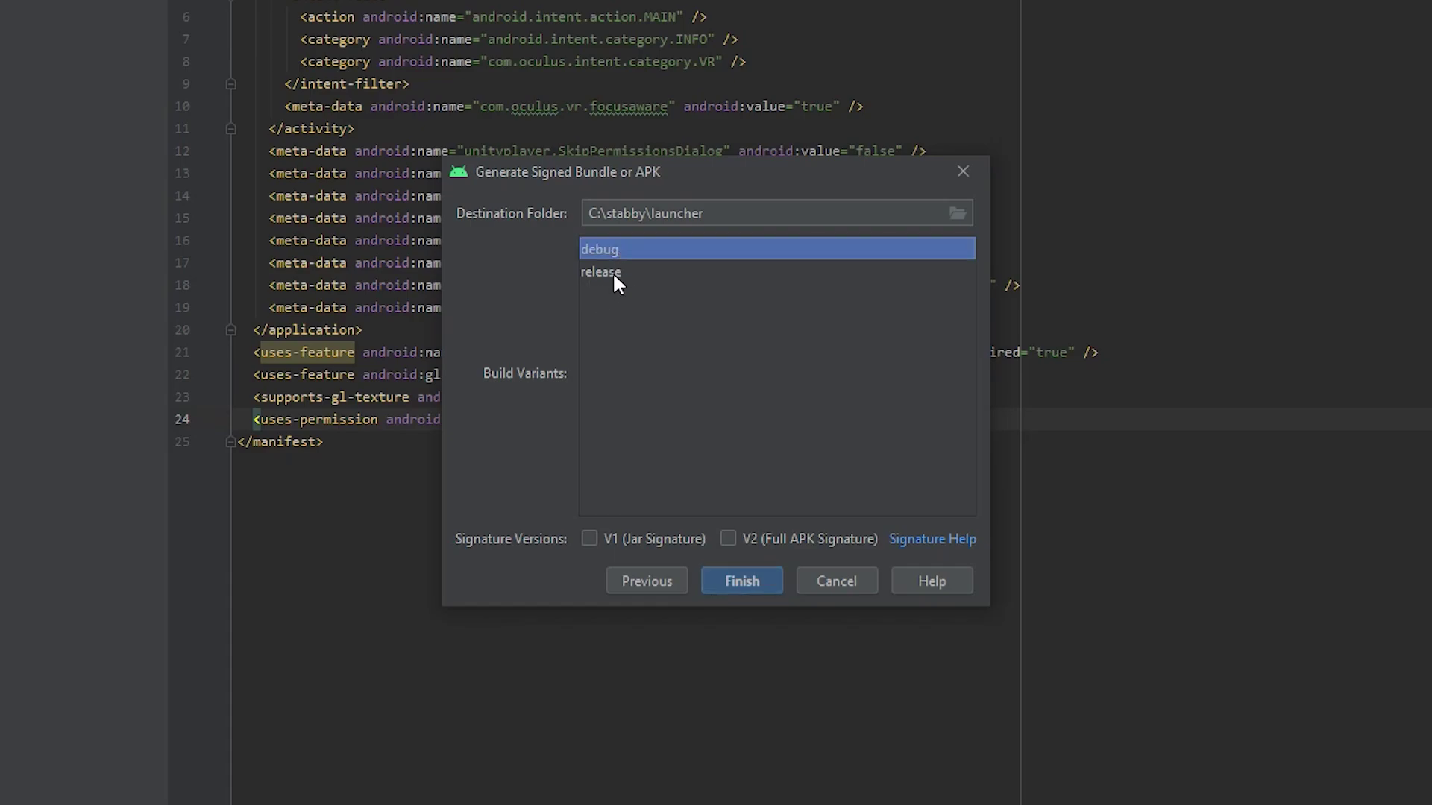
pyautogui.click(656, 272)
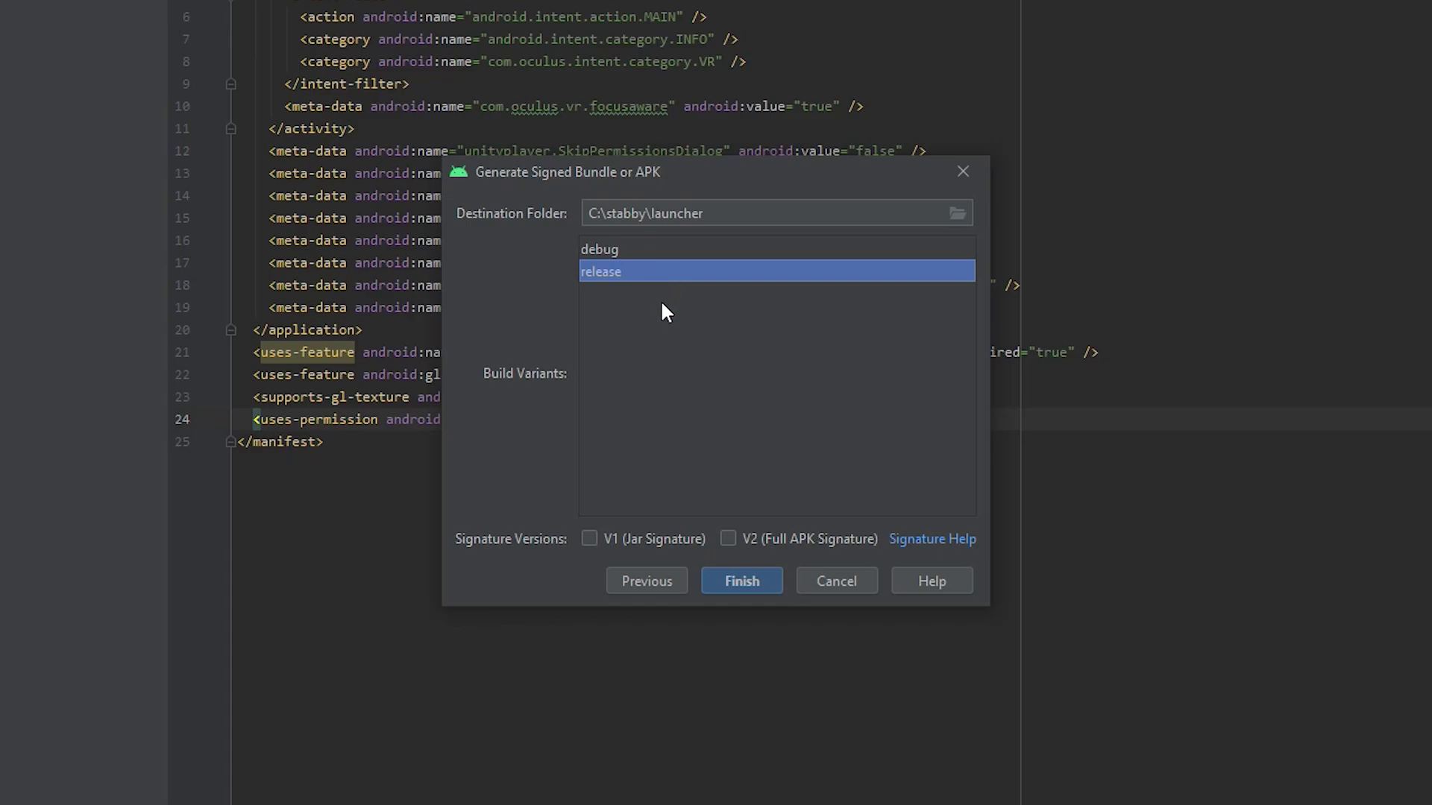
pyautogui.click(588, 539)
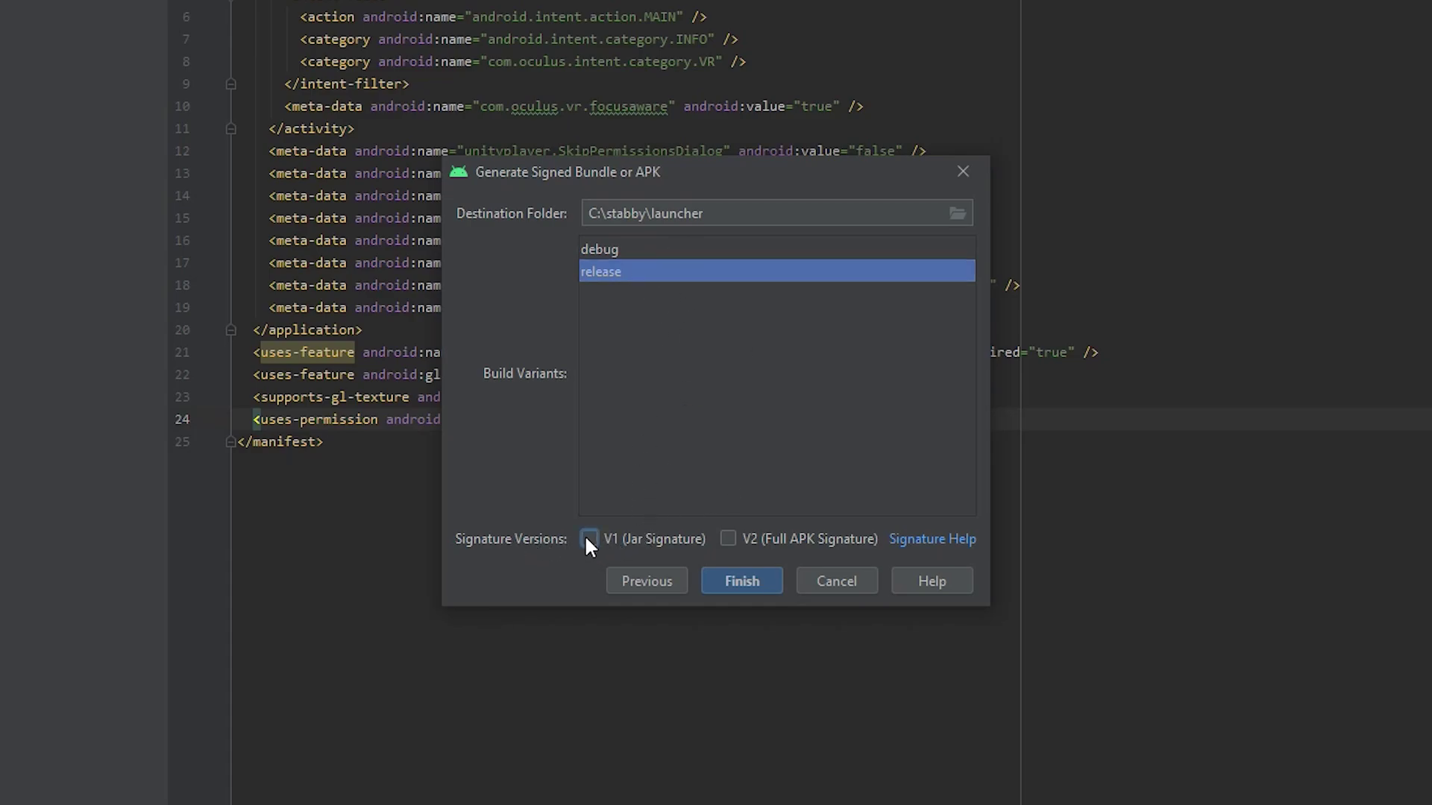
pyautogui.click(727, 538)
pyautogui.click(741, 581)
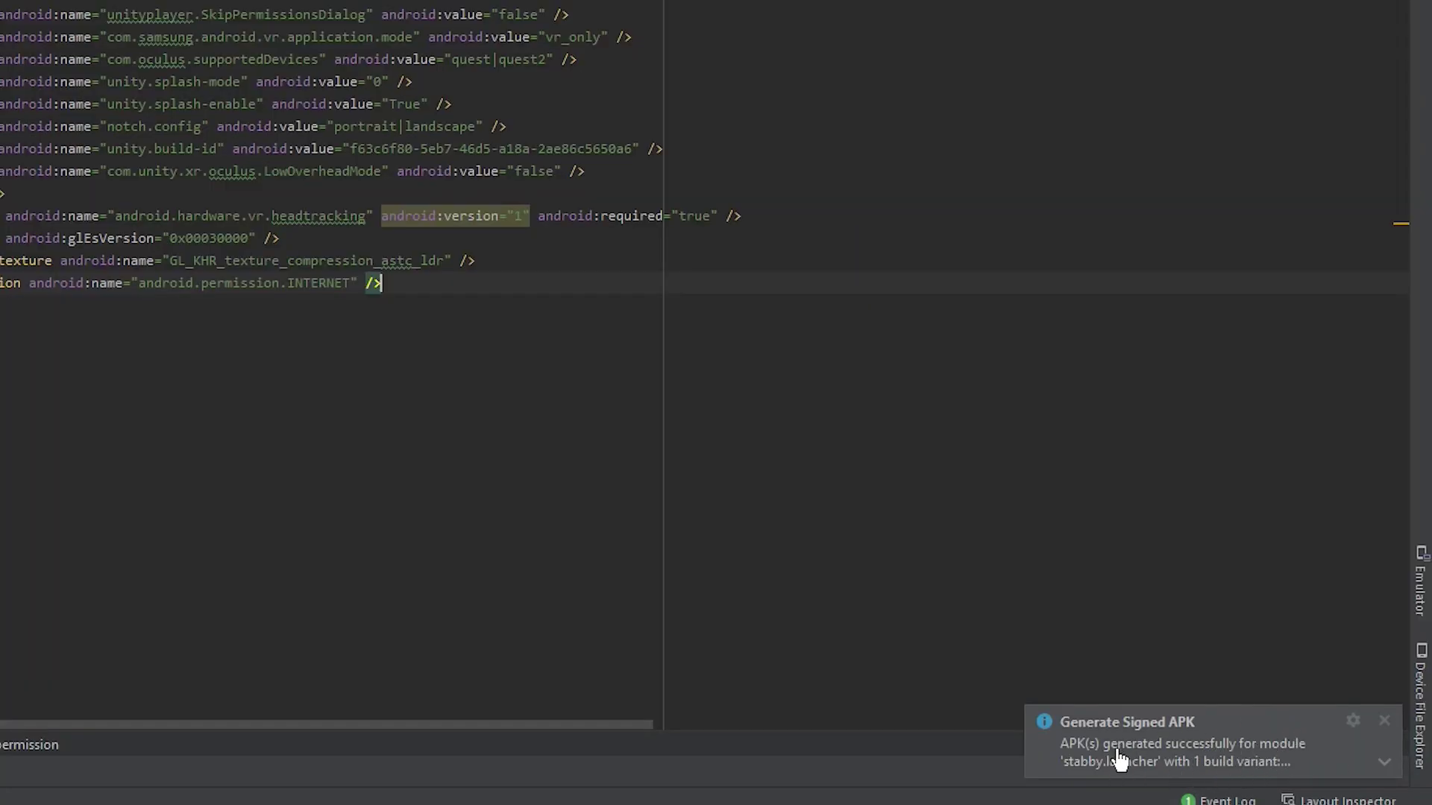
# Reveal the built launcher-release.apk and output.json in C:\stabby\launcher\release from the build notification
pyautogui.click(1379, 765)
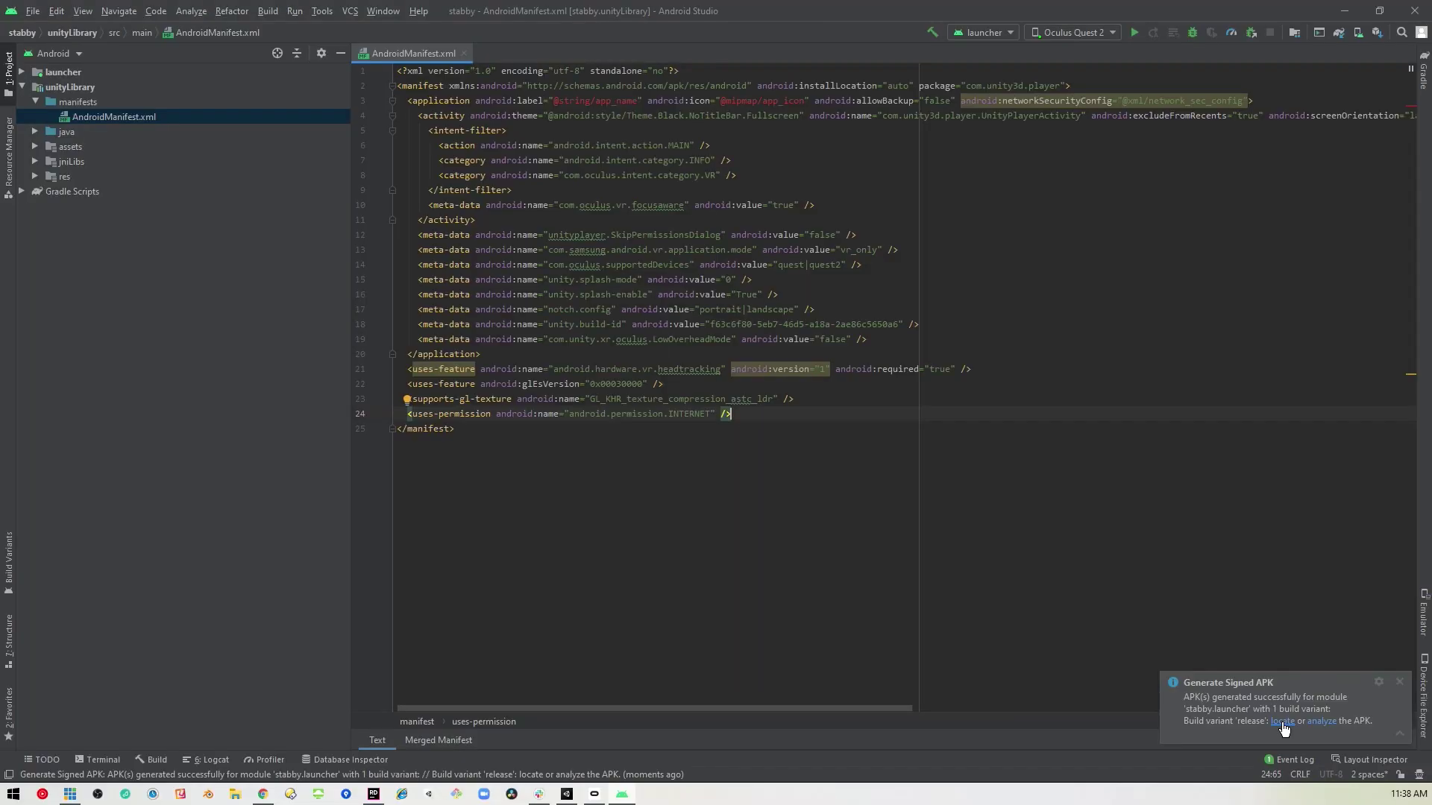
pyautogui.click(1283, 722)
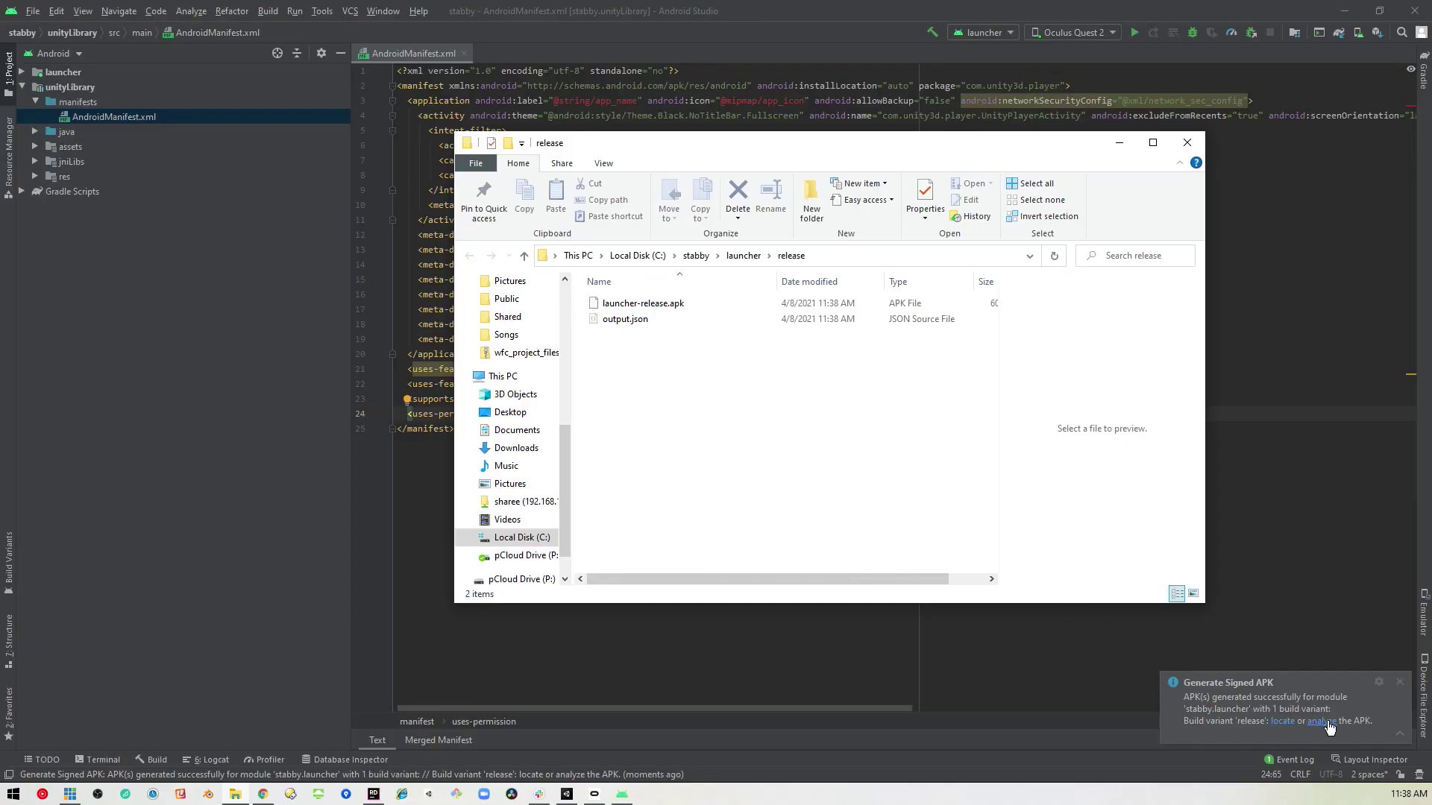
# Open launcher-release.apk in APK Analyzer and enlarge its packaged AndroidManifest.xml view
pyautogui.click(1323, 721)
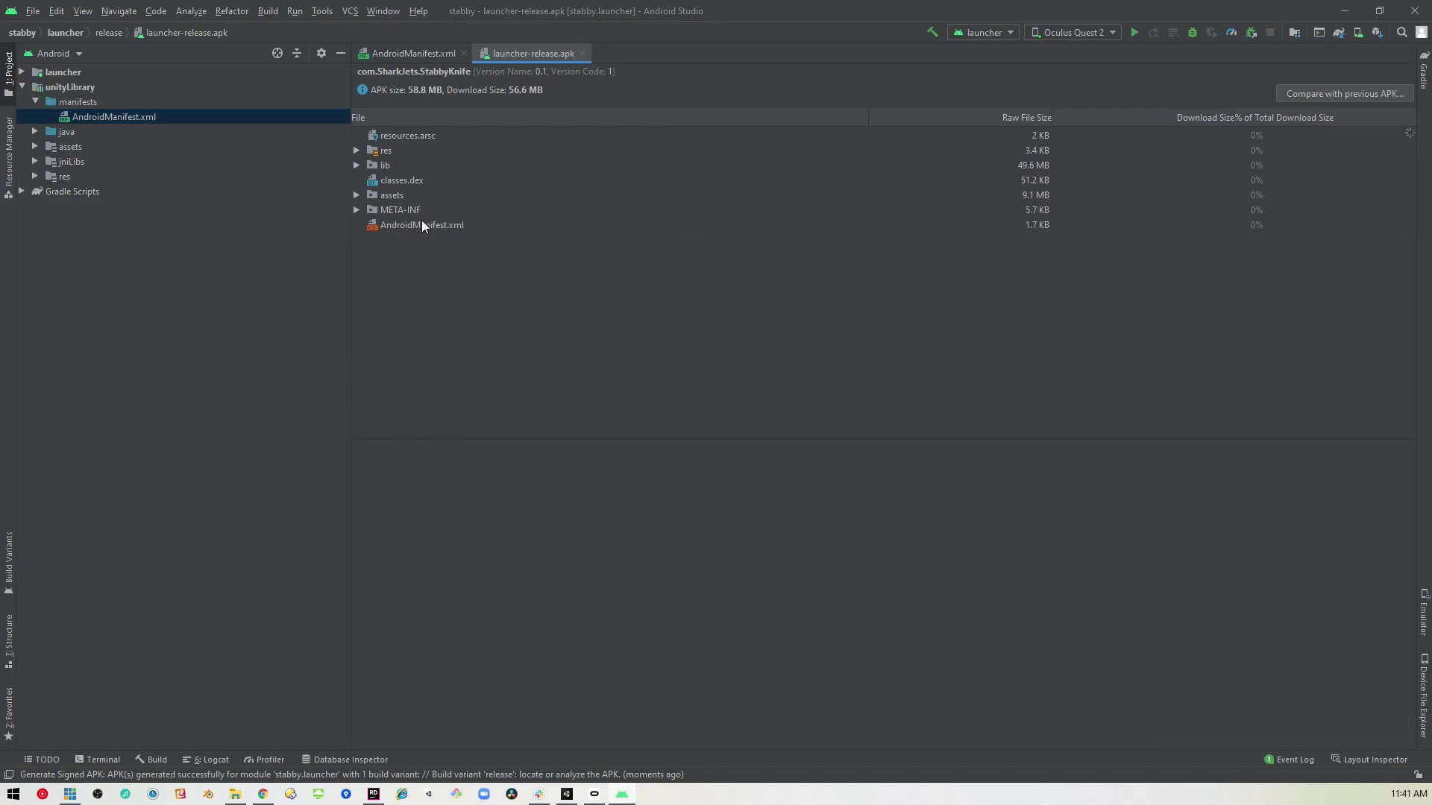
pyautogui.click(445, 225)
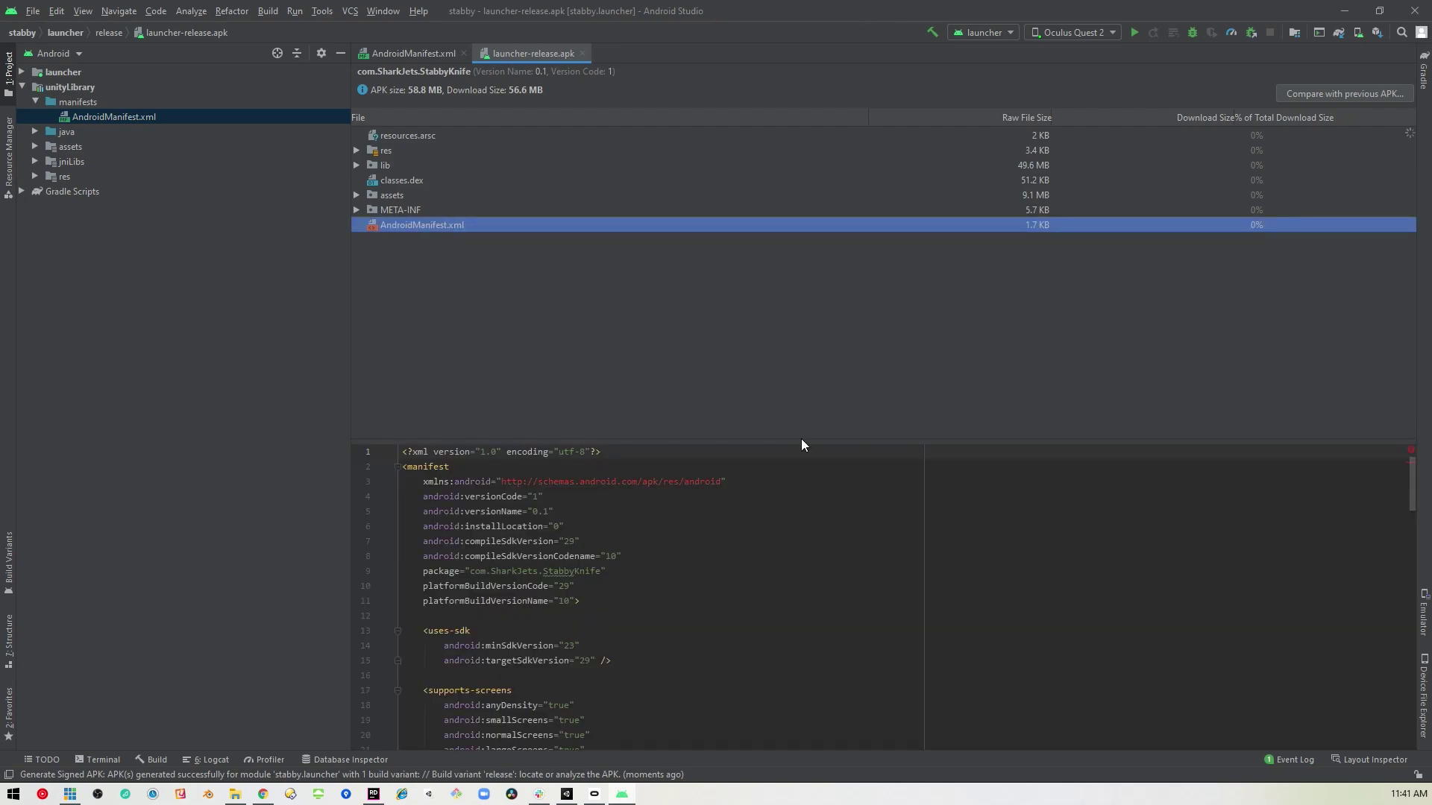
pyautogui.moveTo(801, 440); pyautogui.dragTo(766, 128)
# Scroll through the manifest XML to verify the headtracking feature and permissions entries
pyautogui.scroll(-6, 540, 308)
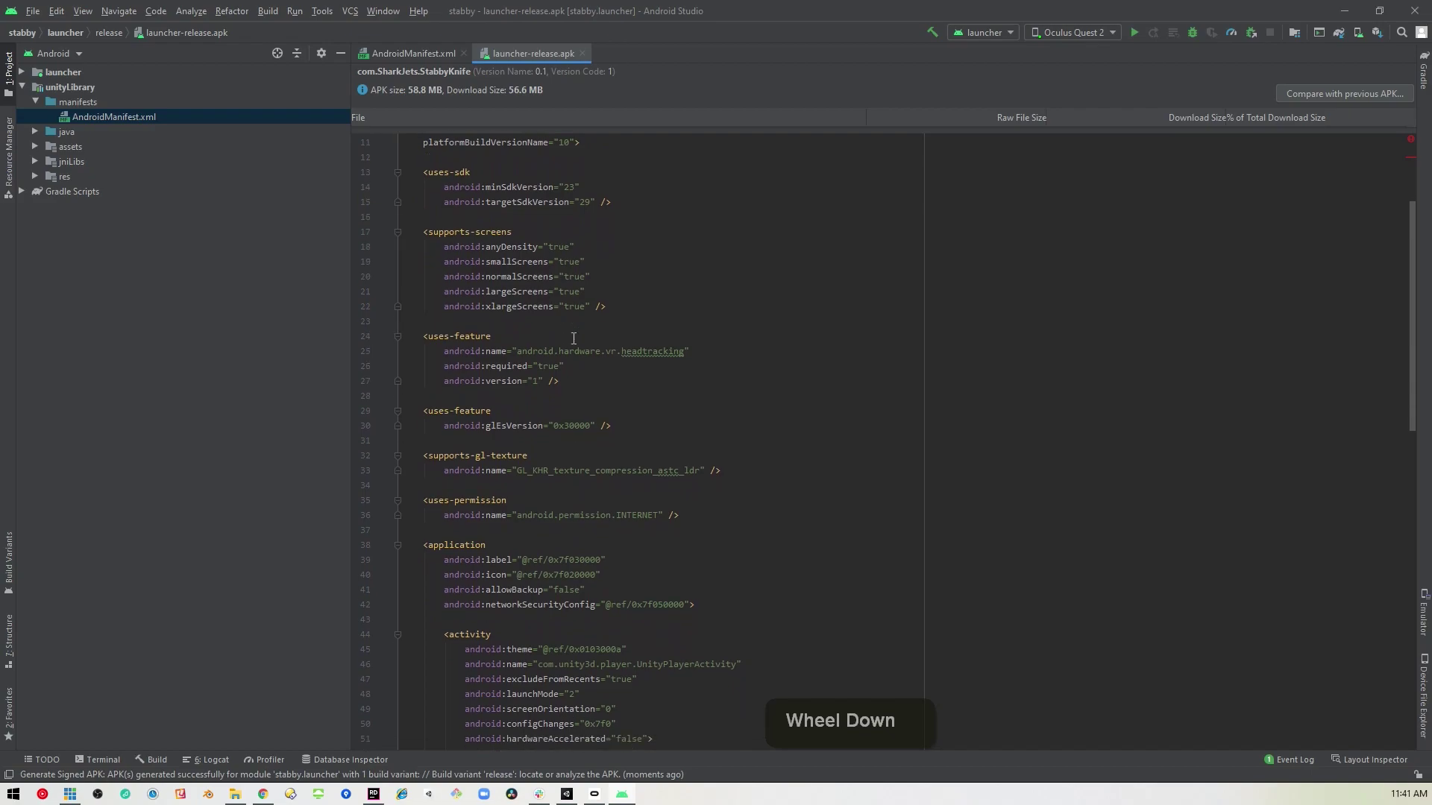
pyautogui.scroll(-2, 599, 247)
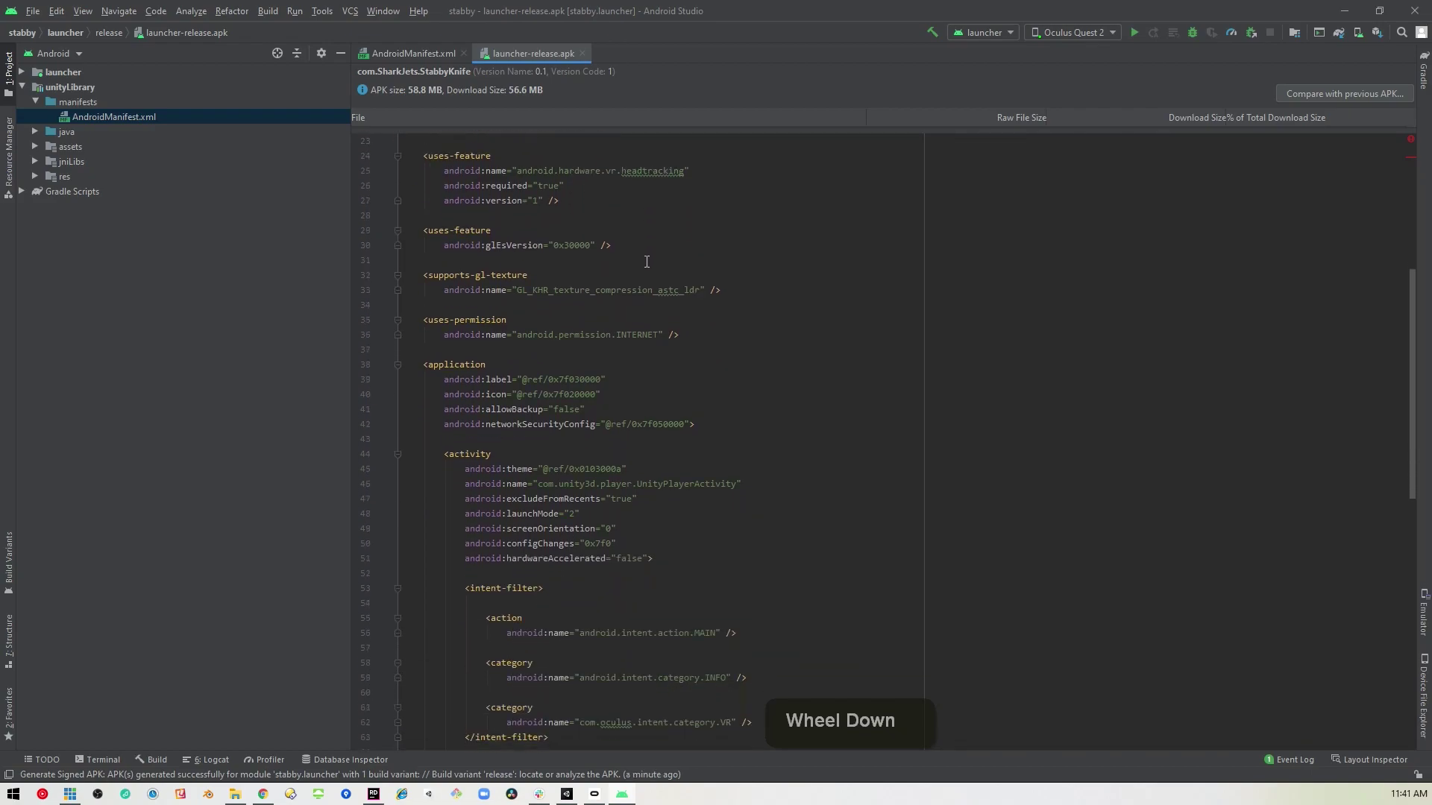
pyautogui.scroll(2, 641, 257)
pyautogui.doubleClick(652, 185)
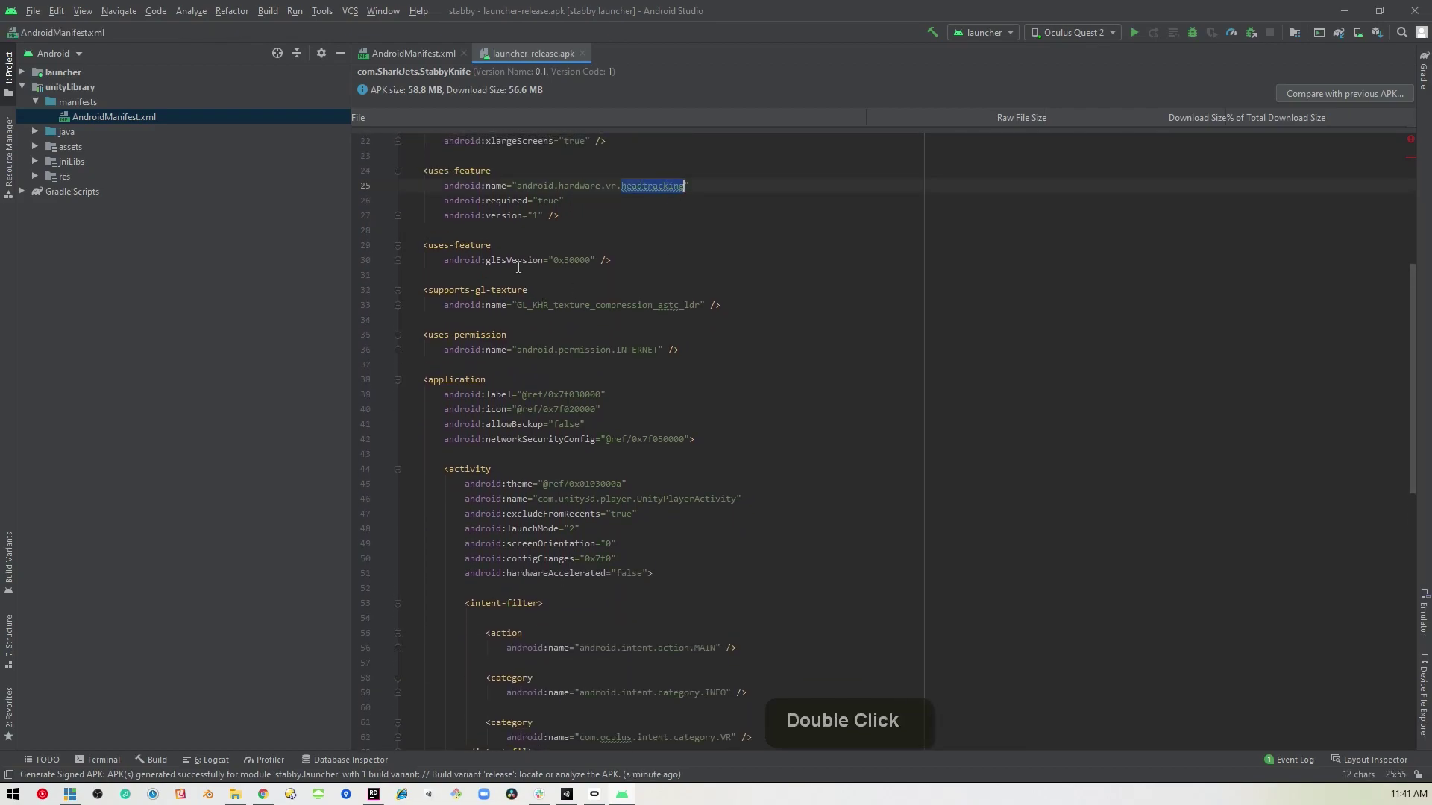
pyautogui.scroll(-8, 538, 298)
pyautogui.scroll(-9, 538, 299)
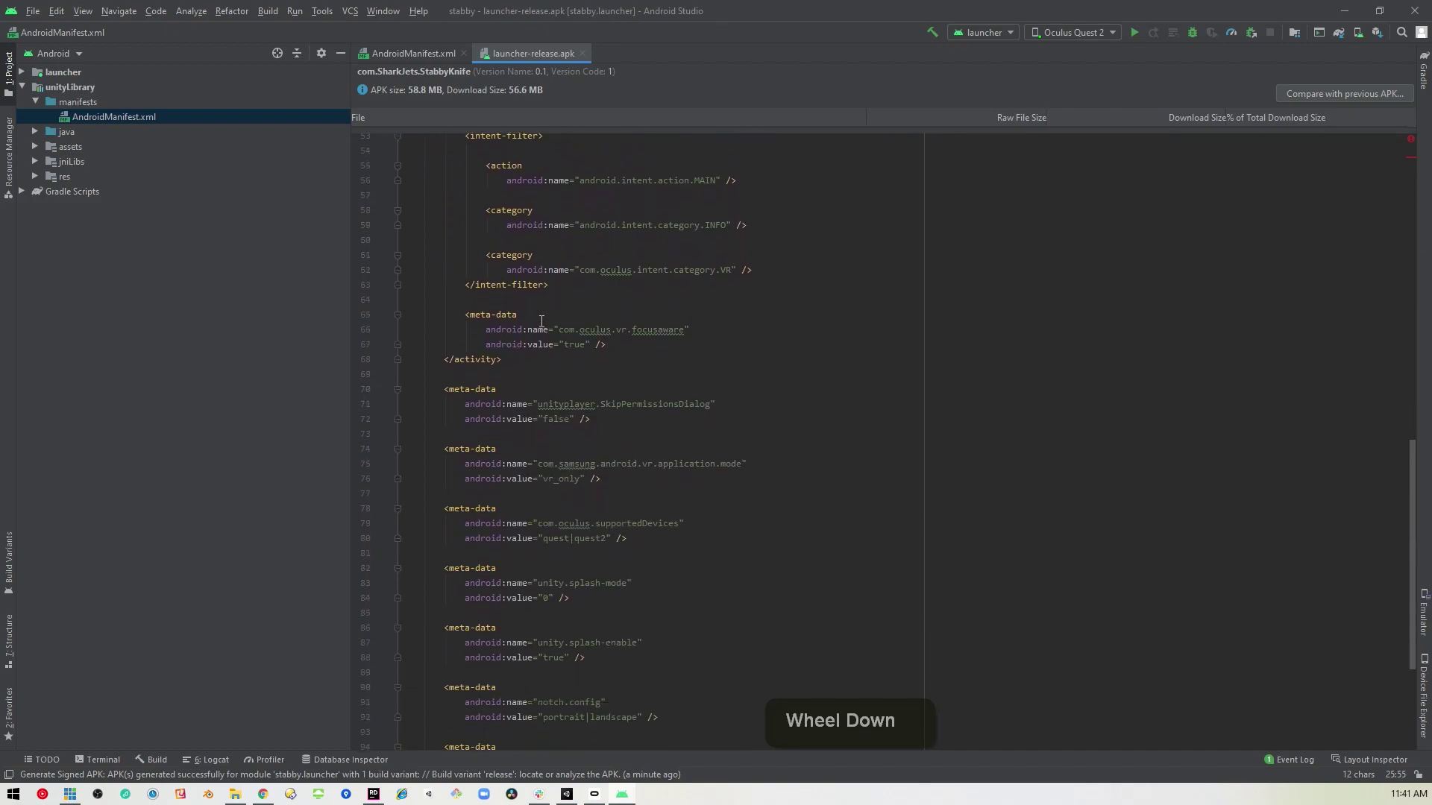
pyautogui.scroll(5, 541, 321)
pyautogui.scroll(19, 541, 321)
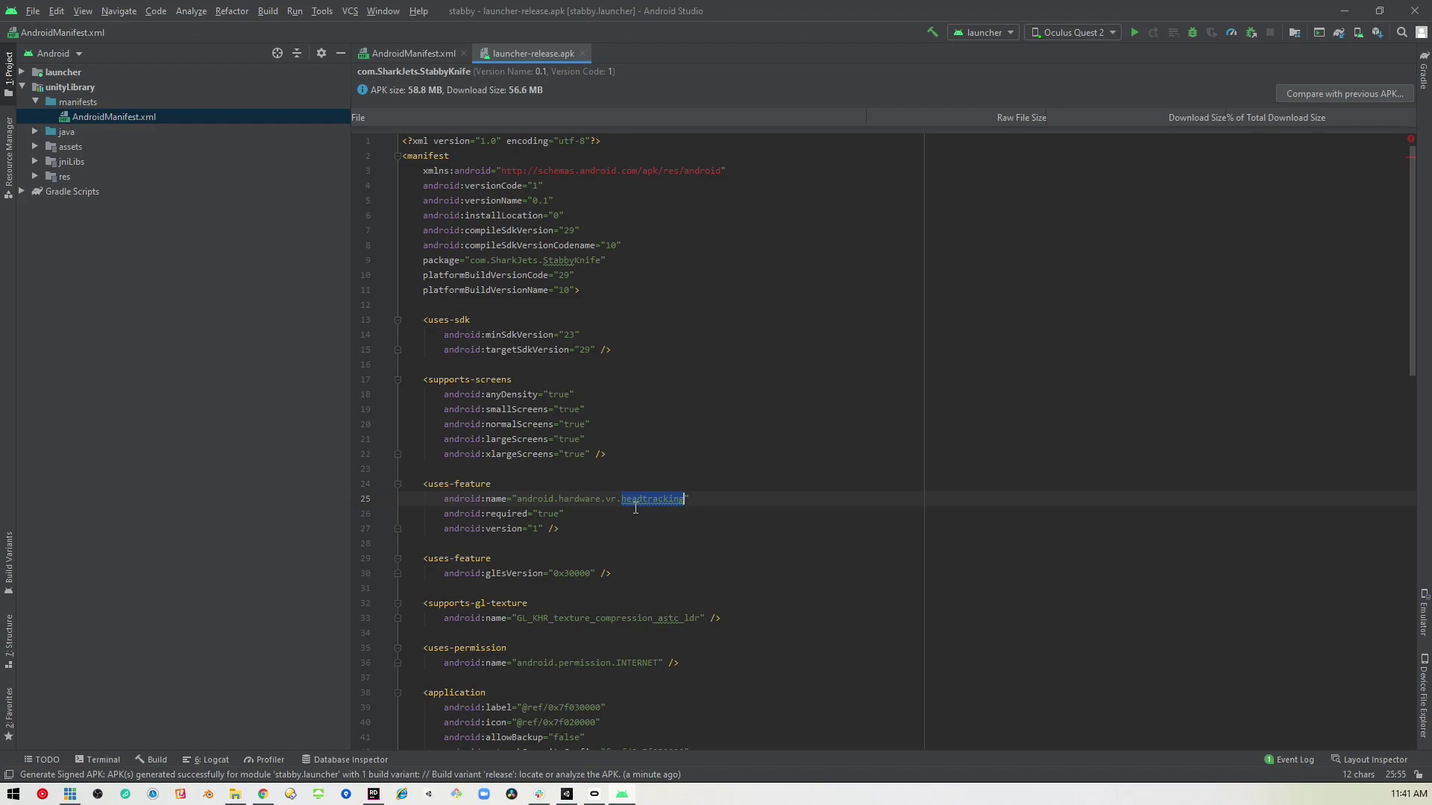
pyautogui.click(567, 795)
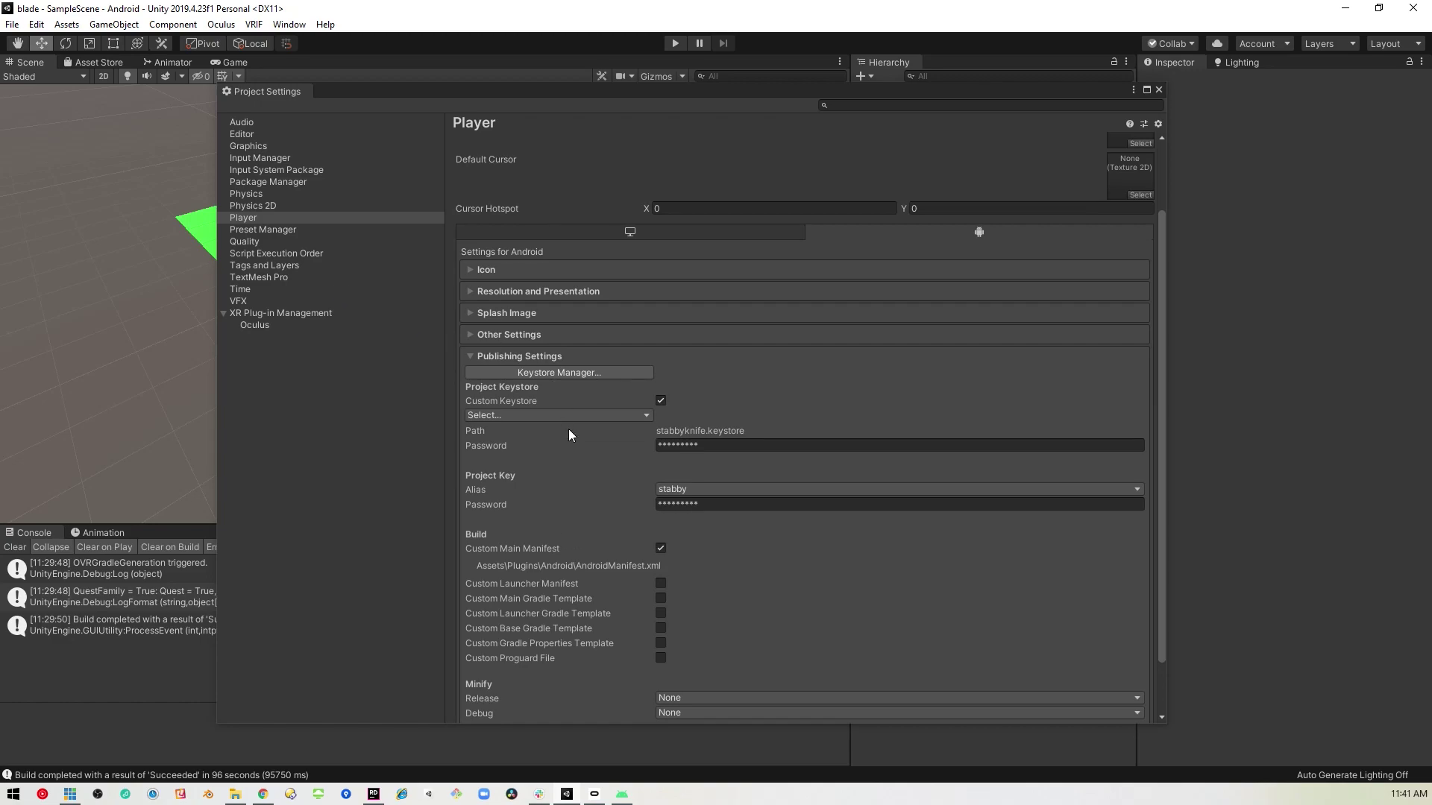
# Review Identification: package com.SharkJets.StabbyKnife, version 0.1, minimum API 23, then close Project Settings
pyautogui.click(472, 335)
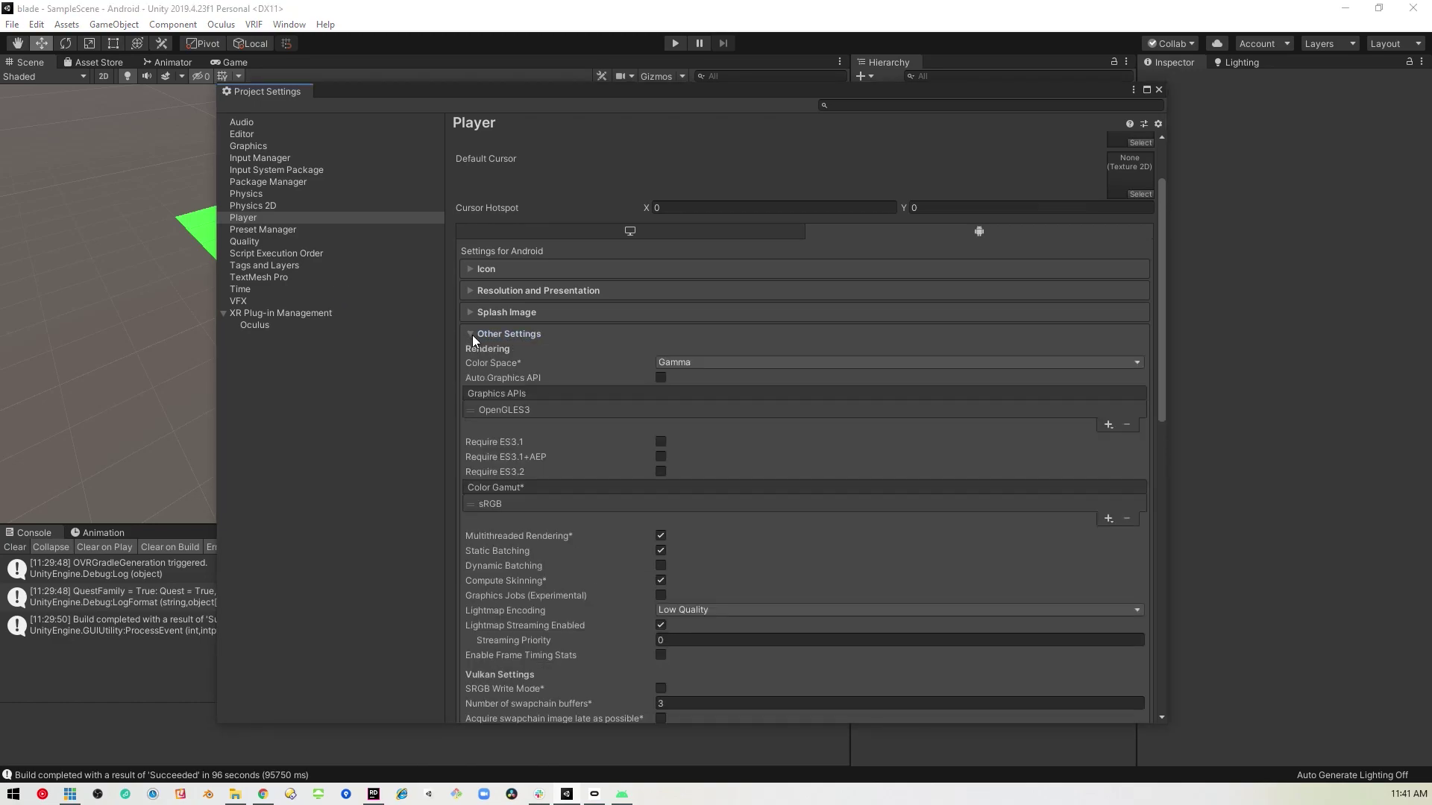
pyautogui.scroll(-7, 607, 378)
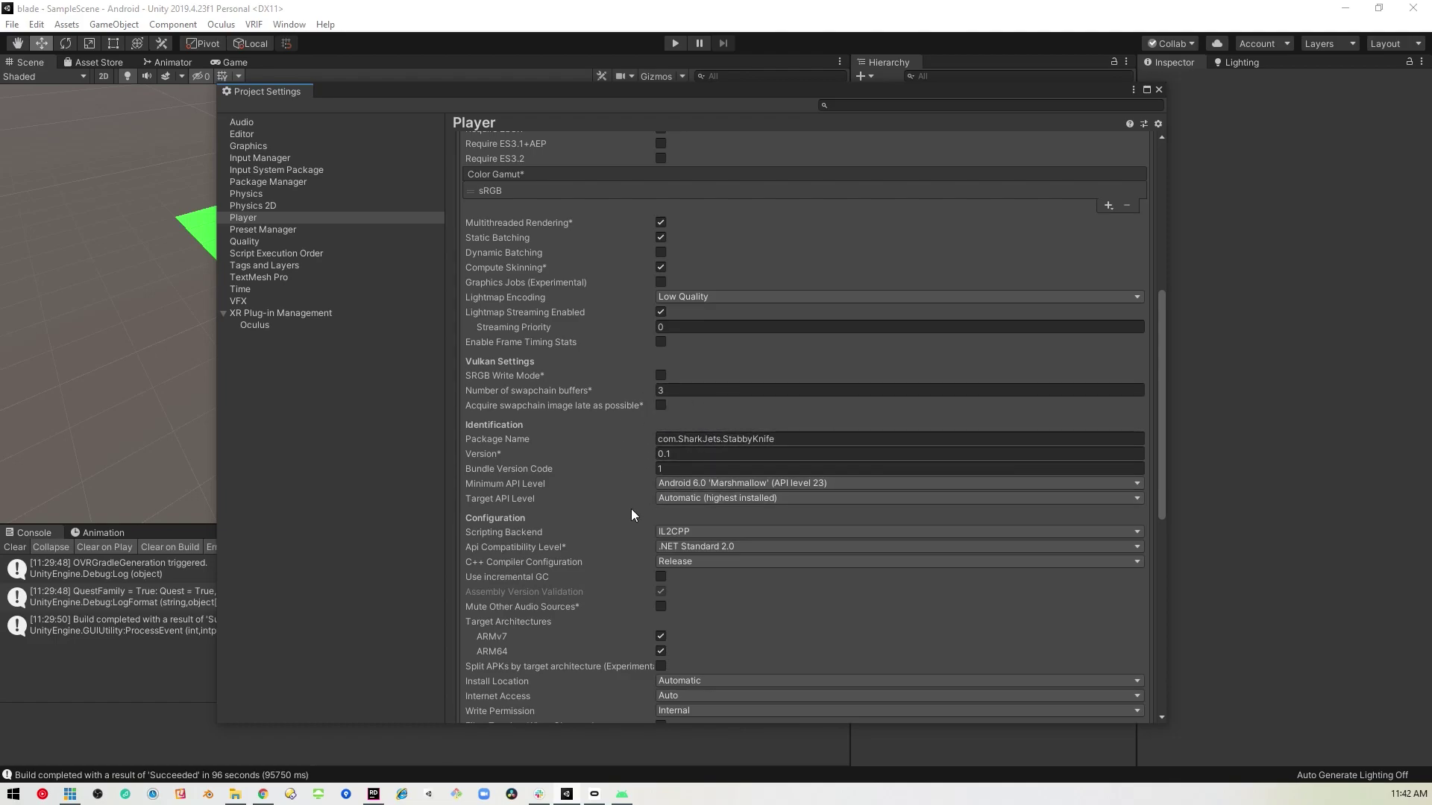
pyautogui.click(1159, 89)
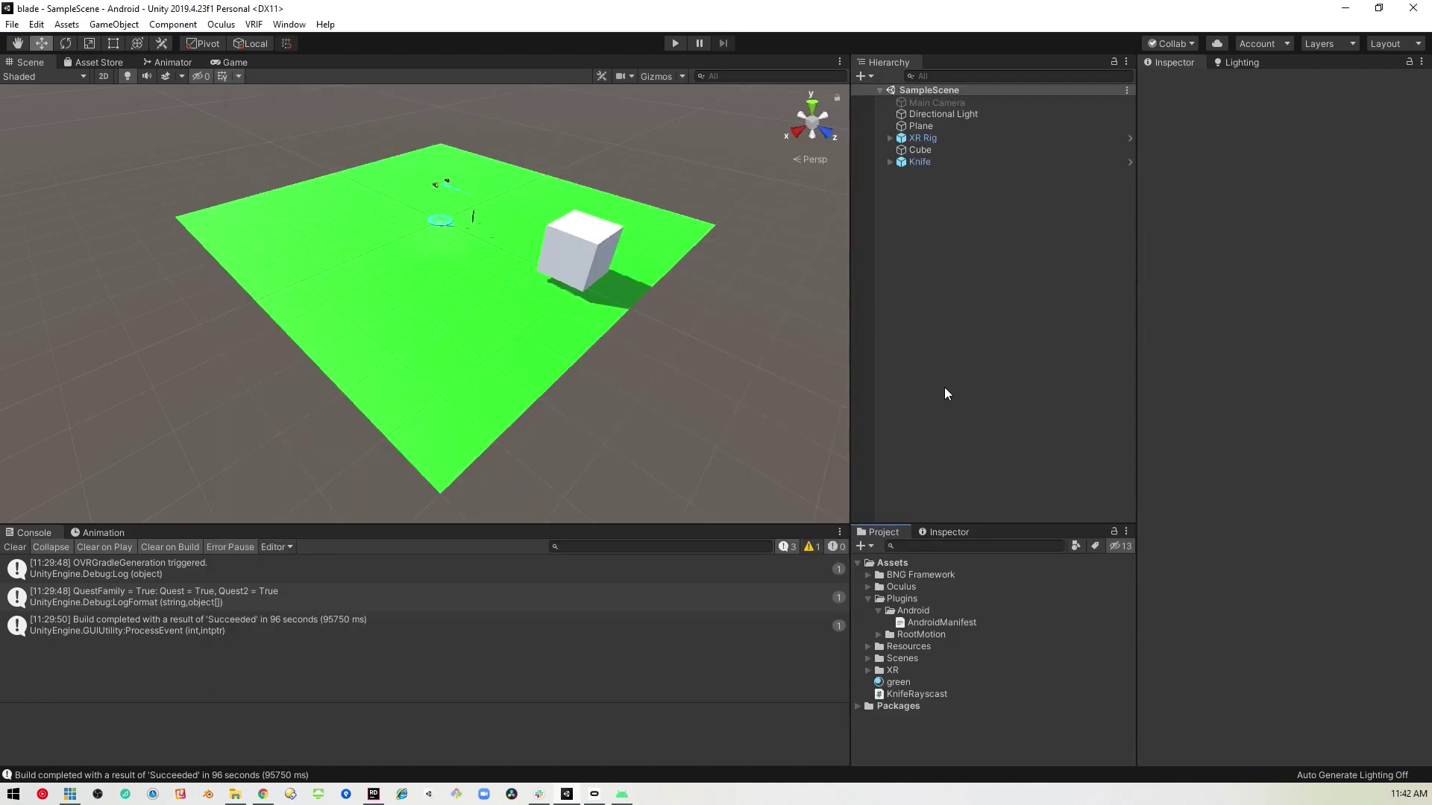